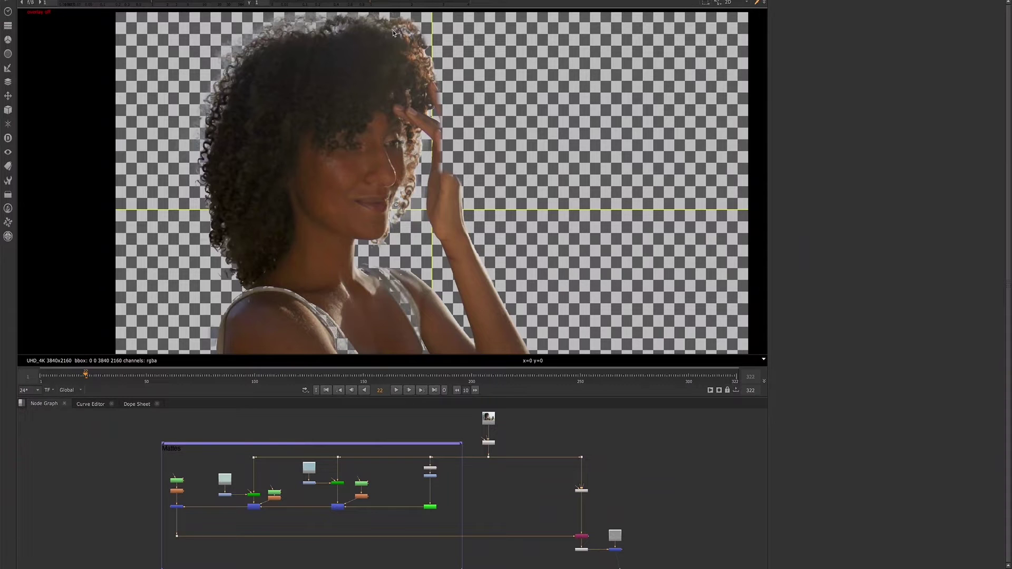
Show the original beach plate in the viewer and open Keyer1's properties
left_click(493, 467)
key("1")
scroll(417, 505, "up", 2)
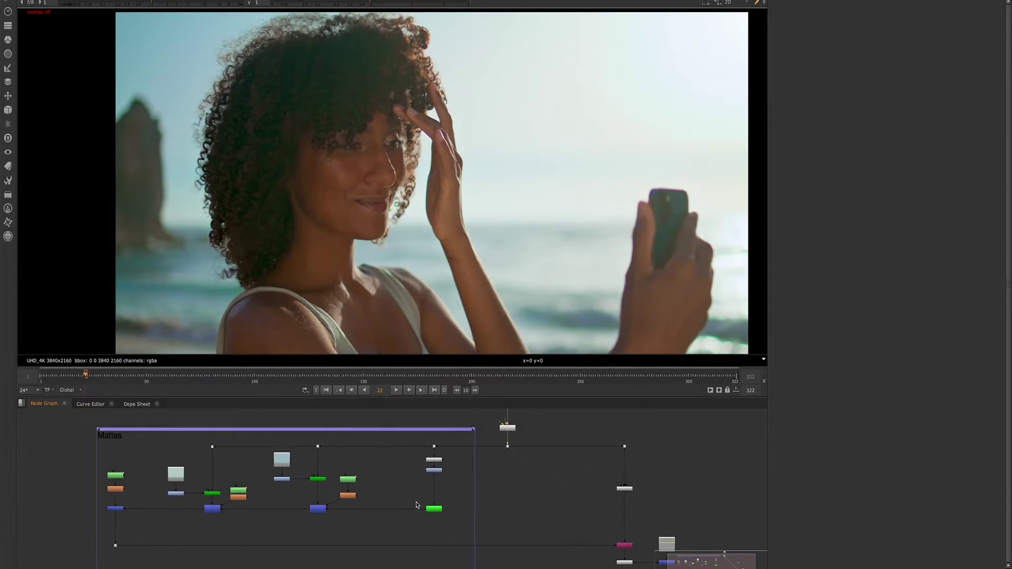
scroll(435, 513, "up", 2)
scroll(430, 512, "up", 2)
double_click(422, 509)
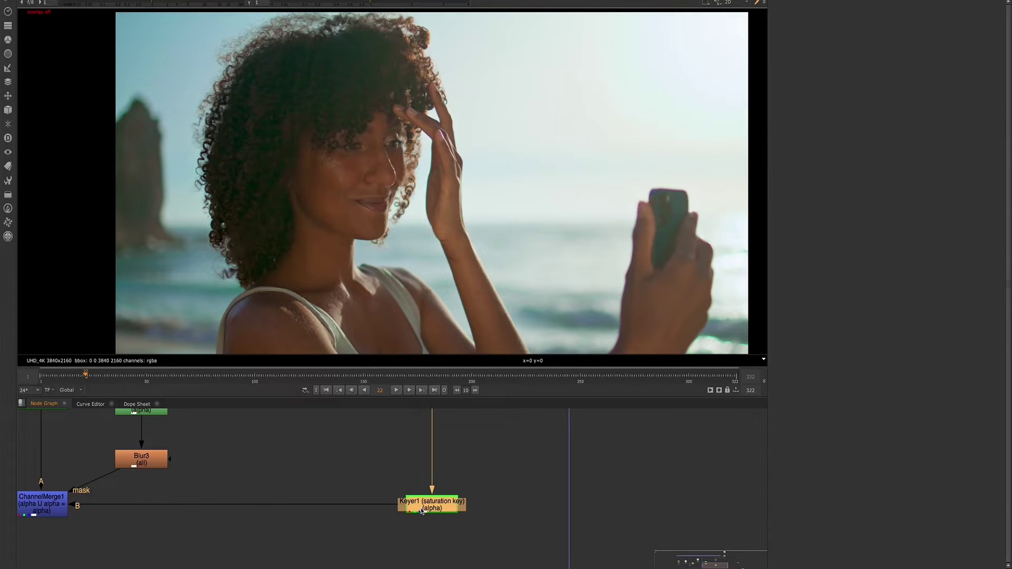
scroll(475, 498, "down", 3)
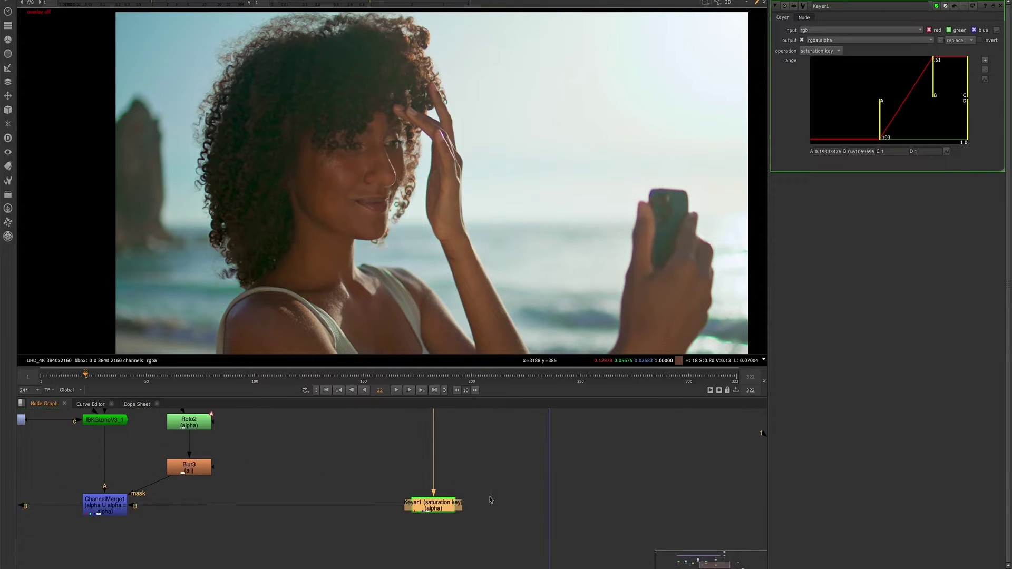
scroll(501, 491, "down", 3)
Compare the keyed result against the plate, ending on the original beach plate
middle_click_drag(512, 471, 497, 473)
left_click(497, 458)
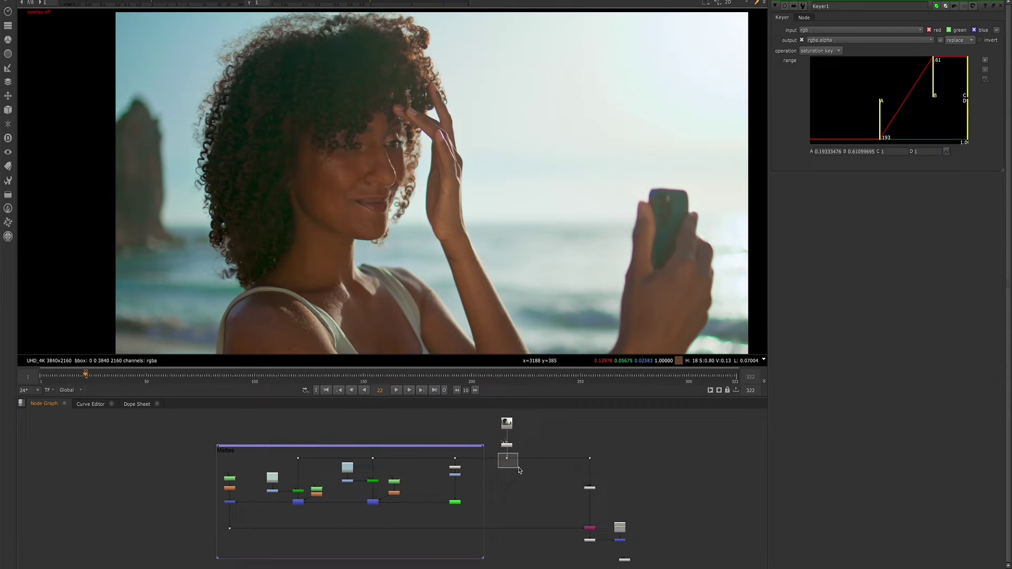
key("1")
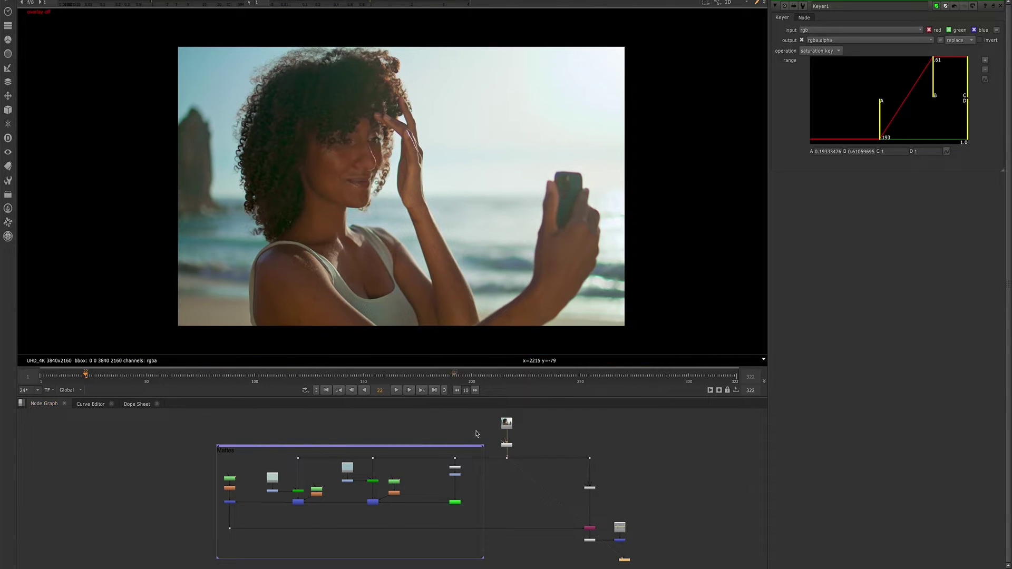
key("2")
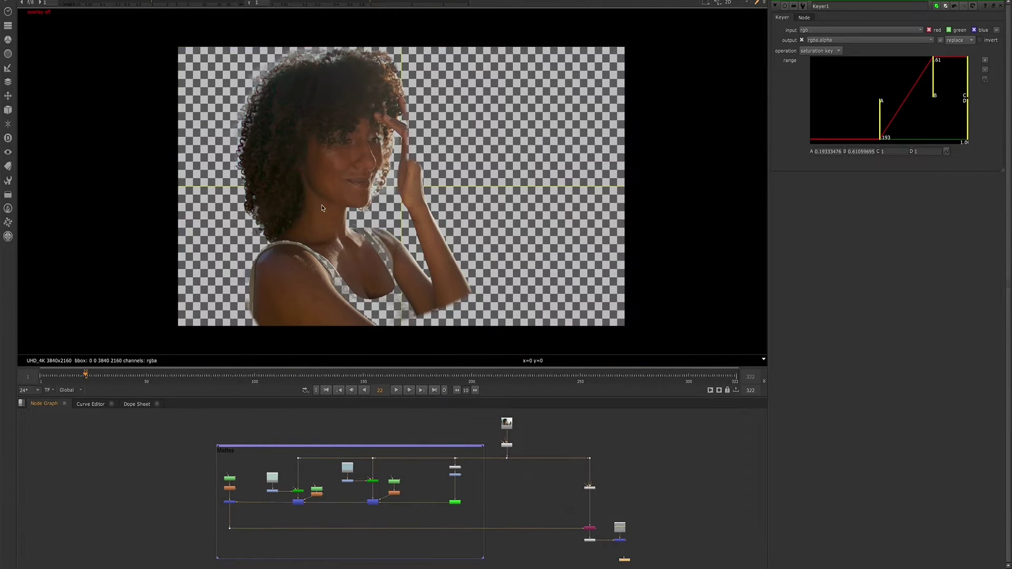
key("1")
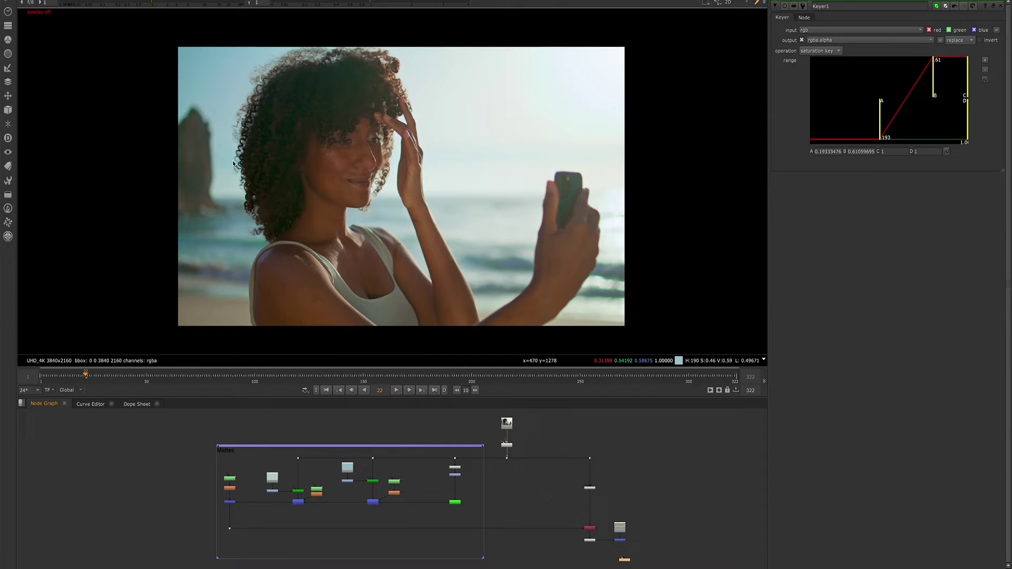
scroll(240, 214, "up", 3)
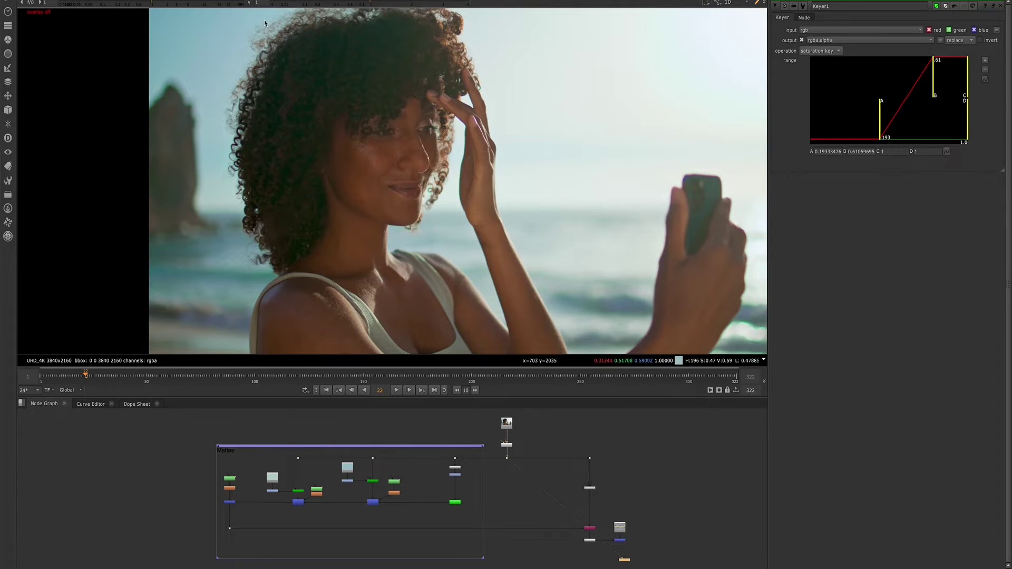
scroll(376, 222, "down", 2)
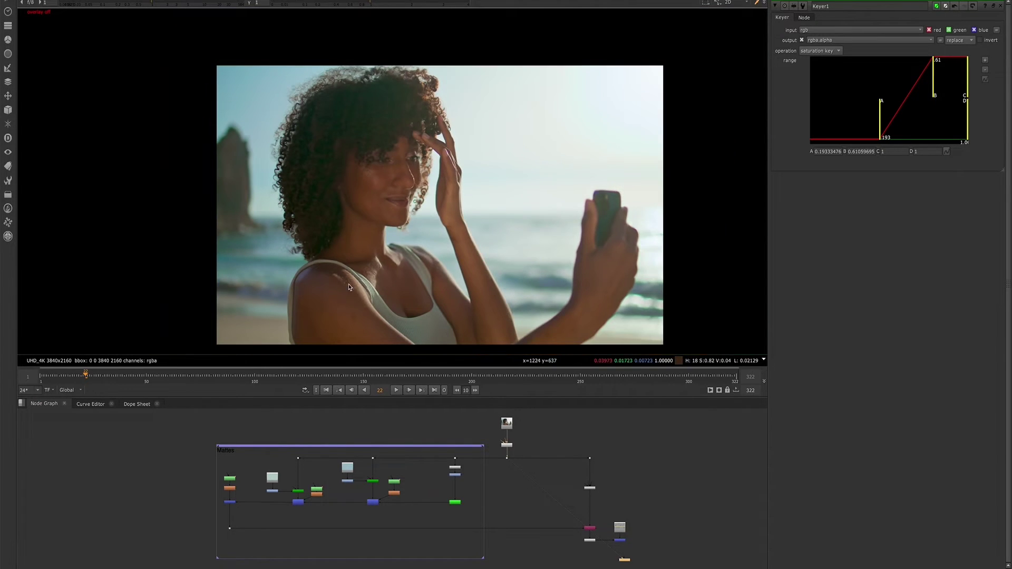
Set the playback out-point to frame 61 and play the final key over checkerboard
left_click(397, 389)
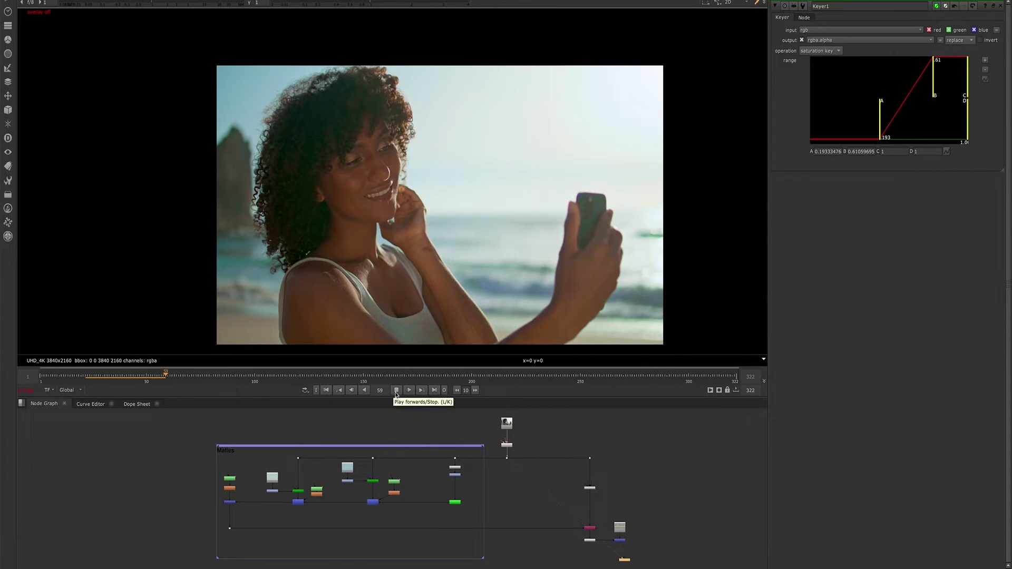
left_click(443, 390)
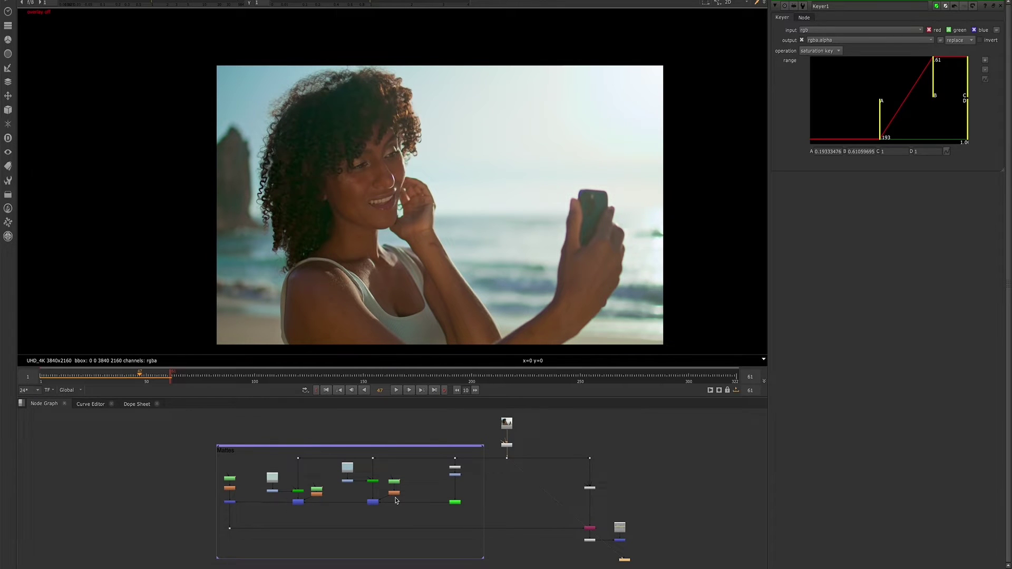
left_click(621, 542)
key("1")
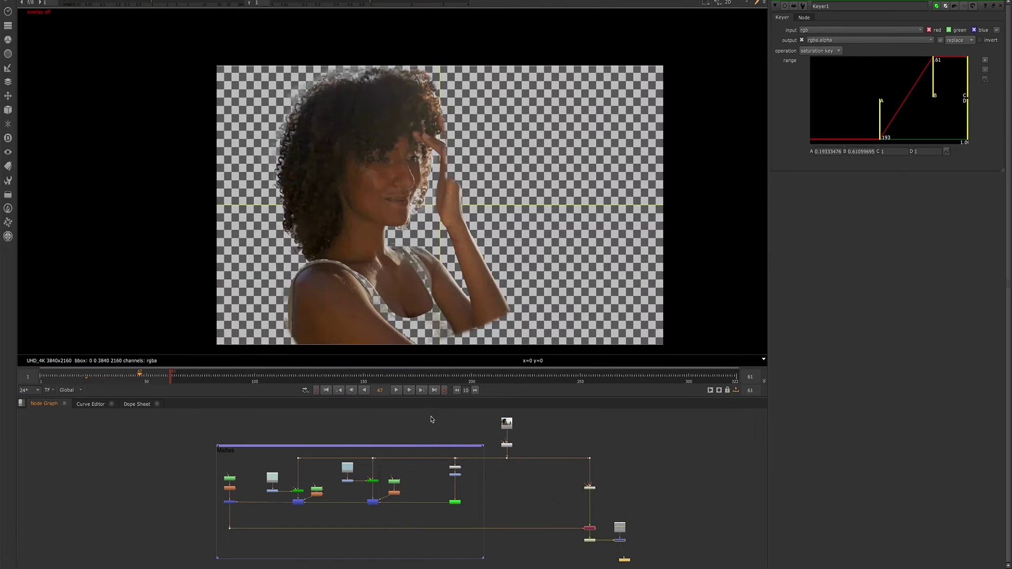
left_click(396, 390)
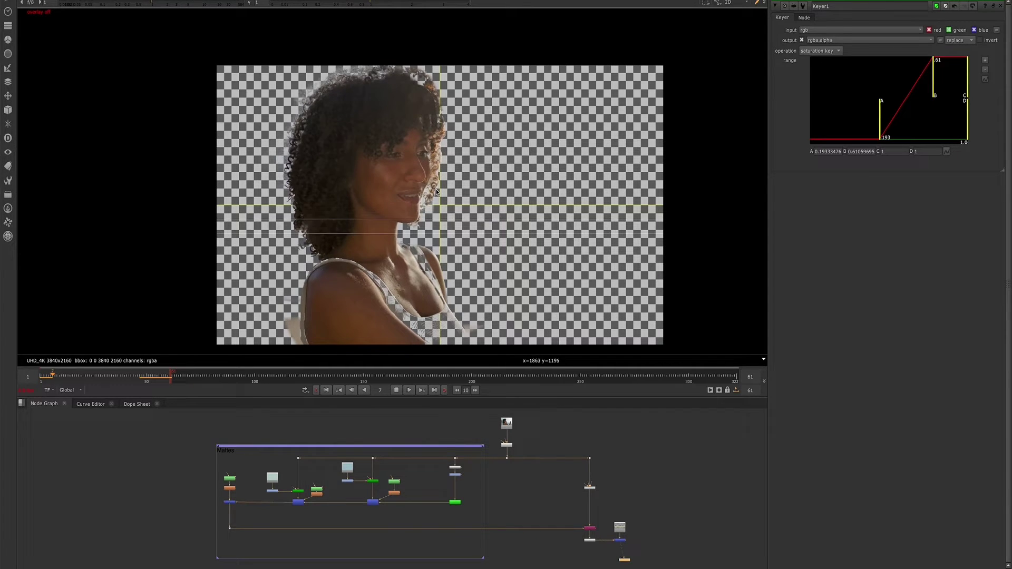
scroll(440, 167, "up", 3)
scroll(439, 156, "down", 3)
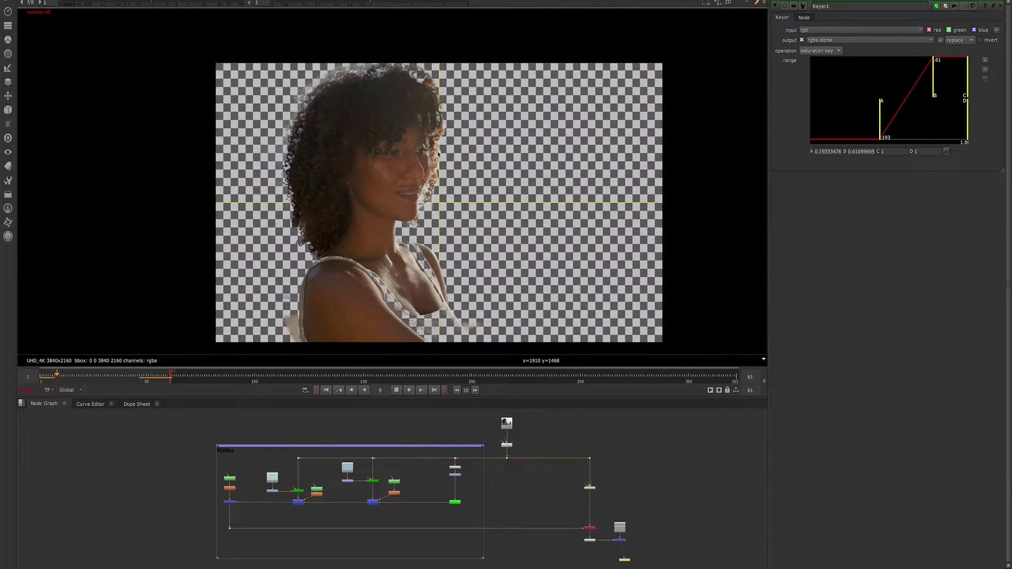
scroll(439, 155, "up", 1)
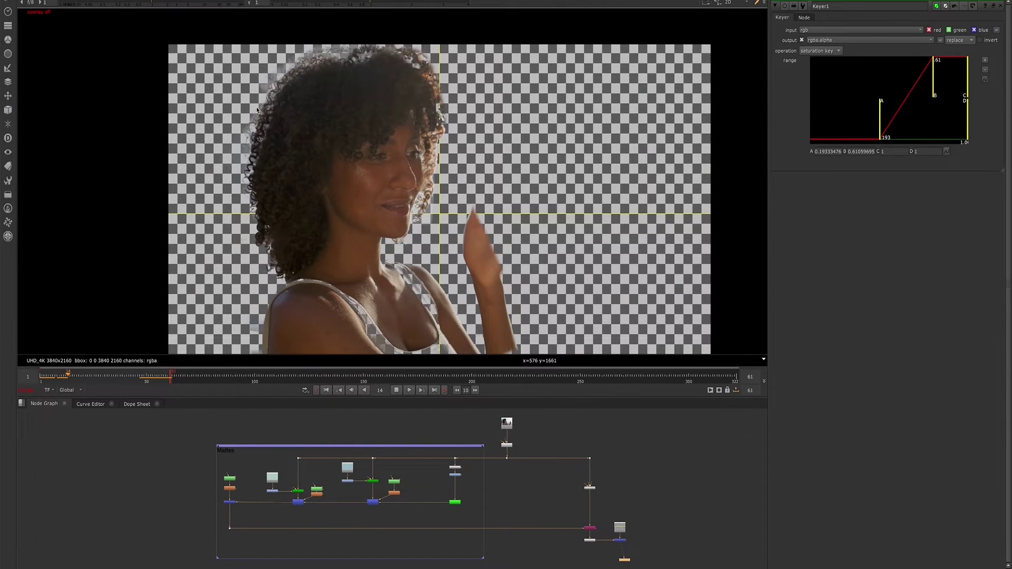
scroll(353, 95, "down", 1)
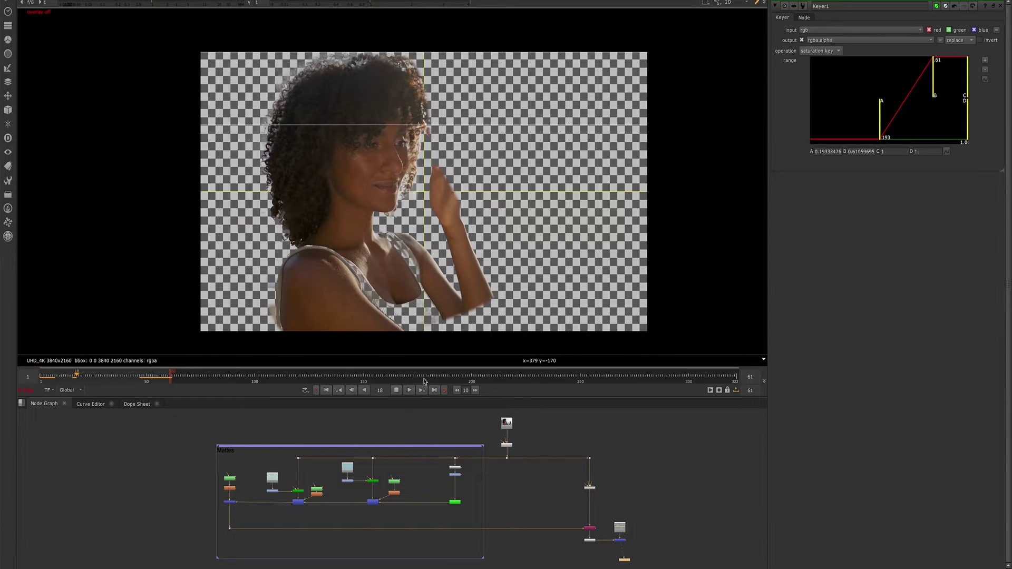
left_click(396, 390)
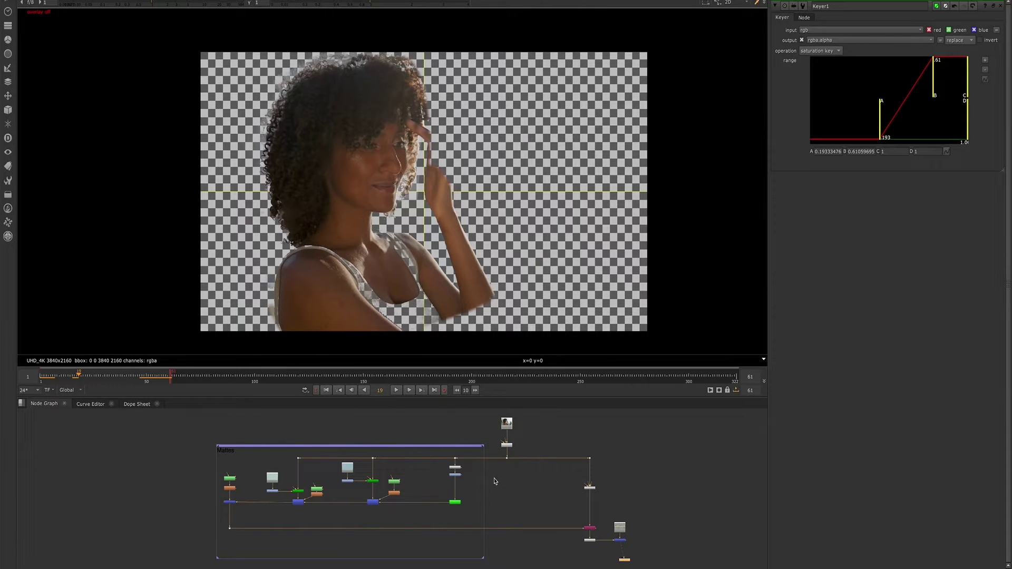
View the beach plate again and pan the Node Graph left to make room
key("2")
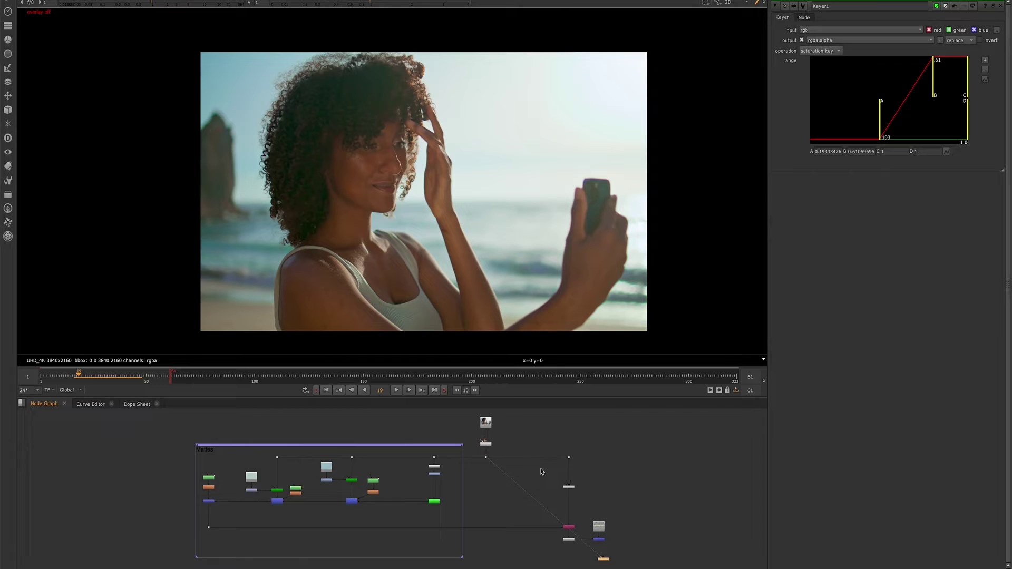
middle_click_drag(539, 472, 409, 482)
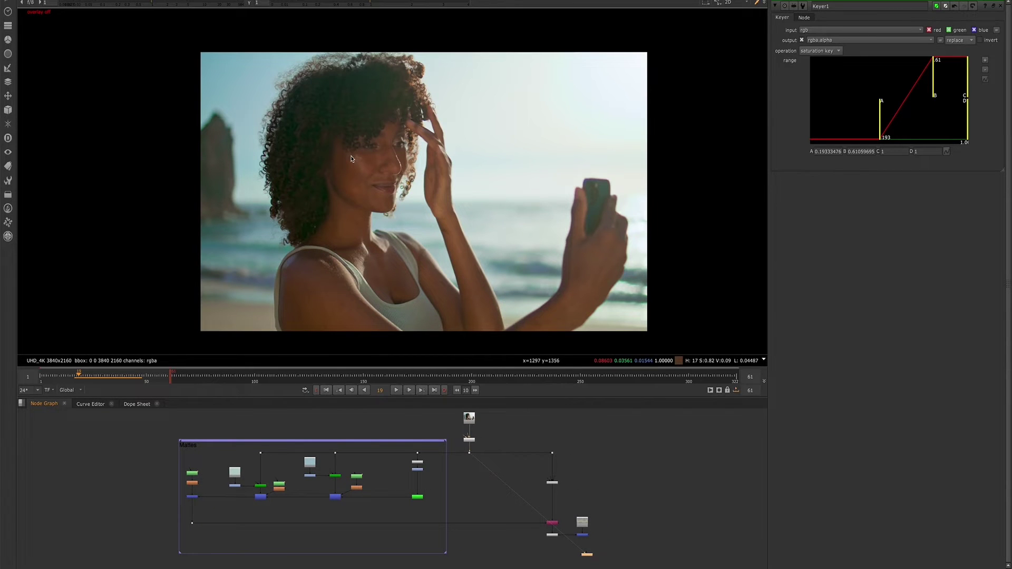
middle_click_drag(600, 482, 553, 483)
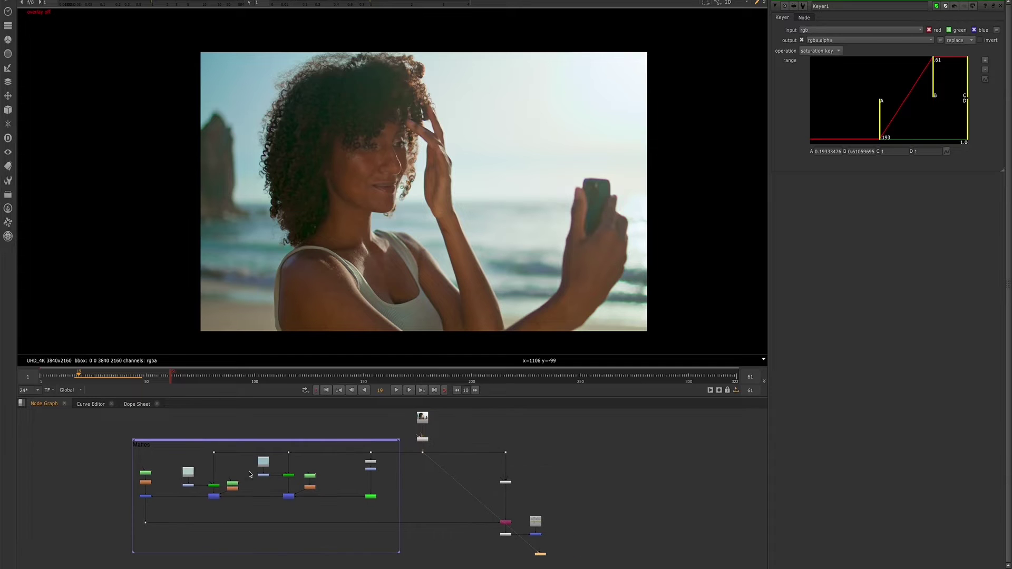
scroll(586, 488, "up", 2)
scroll(636, 478, "down", 2)
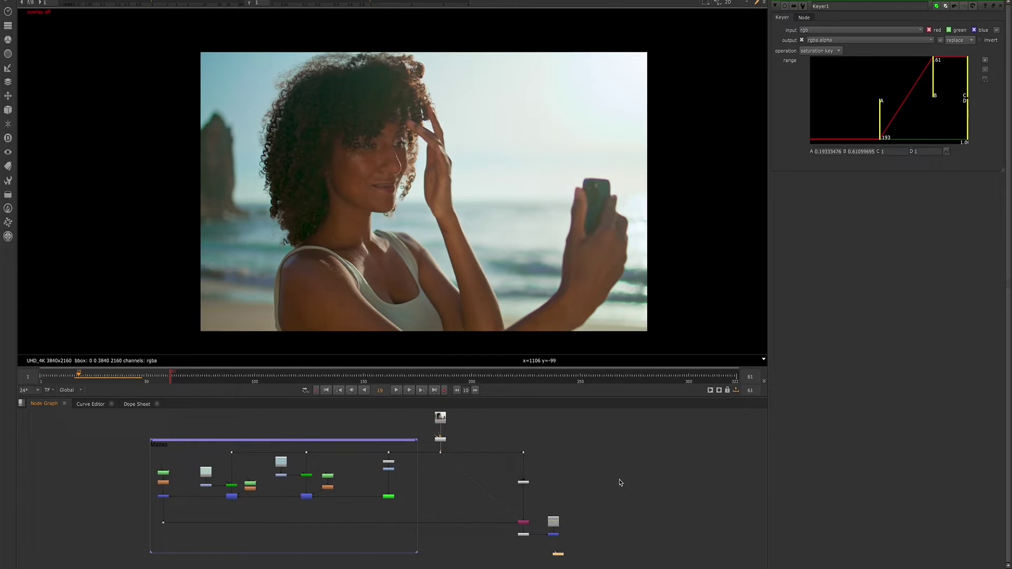
middle_click_drag(621, 480, 564, 477)
Add a Colorspace node attached to the plate's dot and position it below
key("Tab")
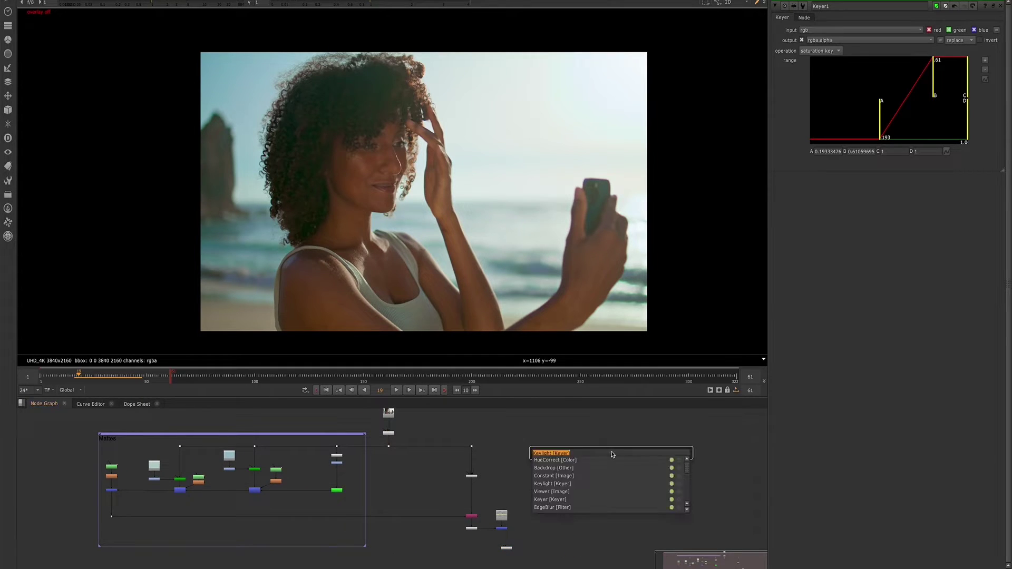
type("vd")
key("BackSpace")
key("BackSpace")
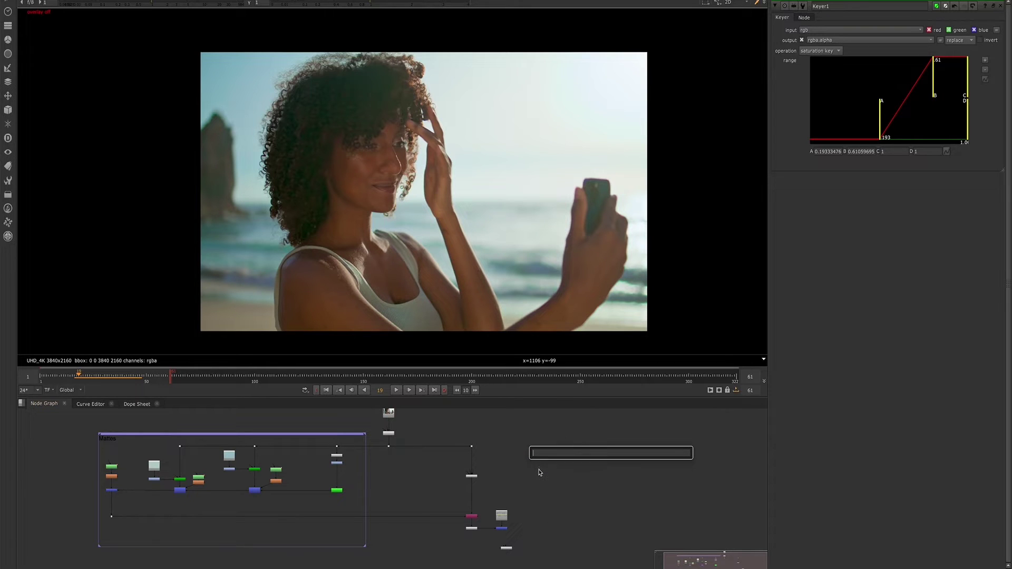
type("colorsp")
key("Return")
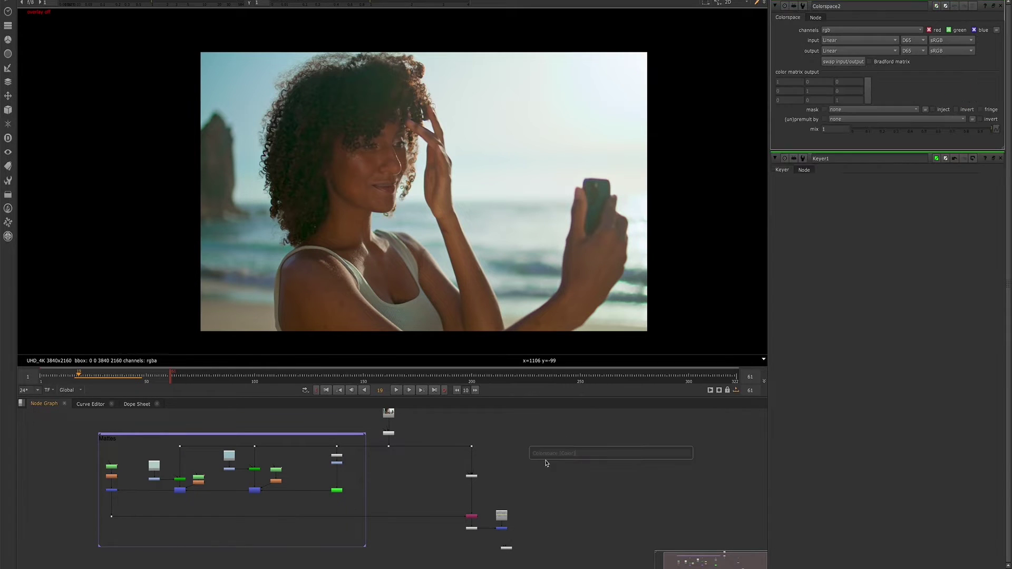
left_click(603, 455)
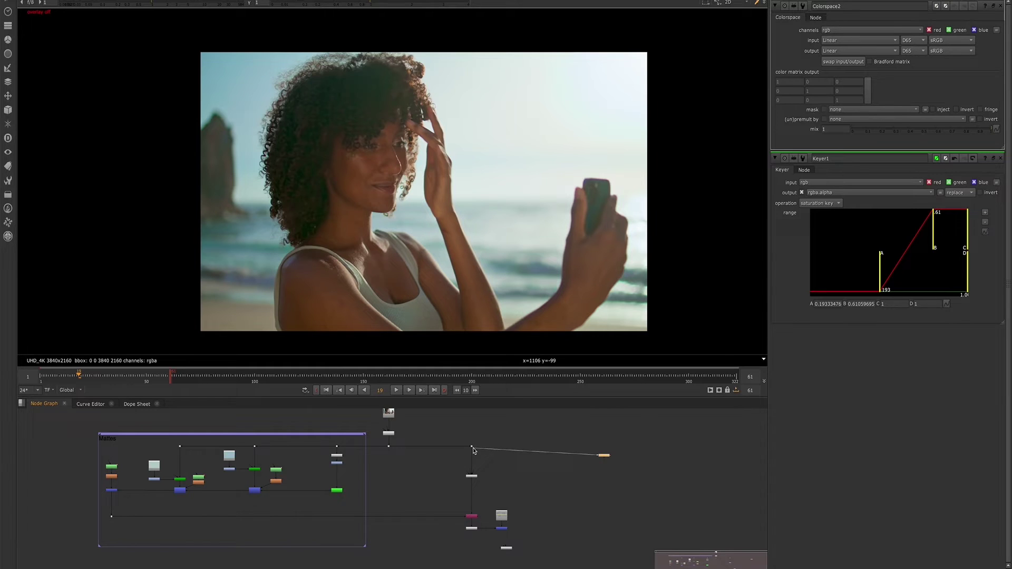
left_click(532, 454)
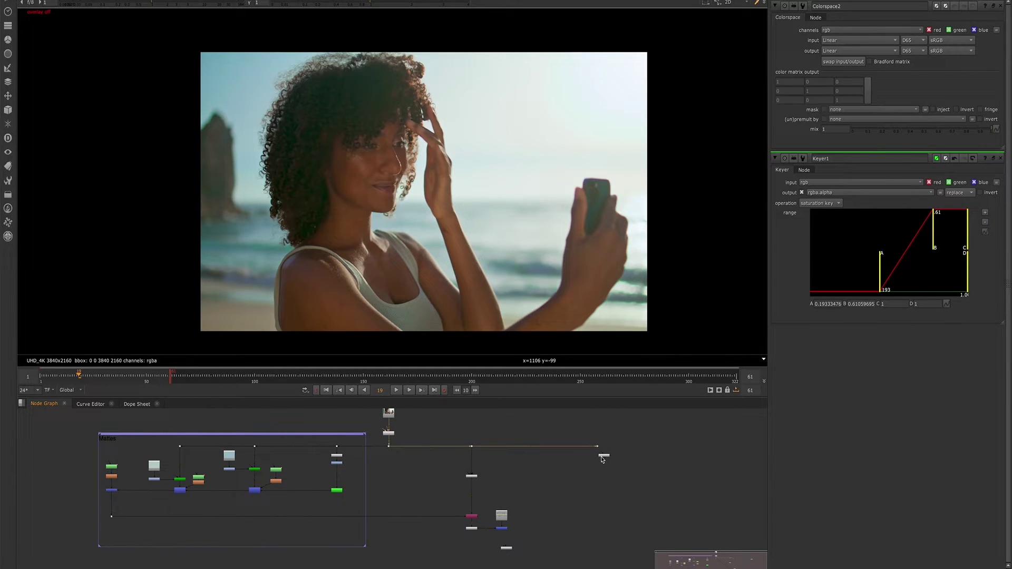
left_click_drag(602, 458, 596, 471)
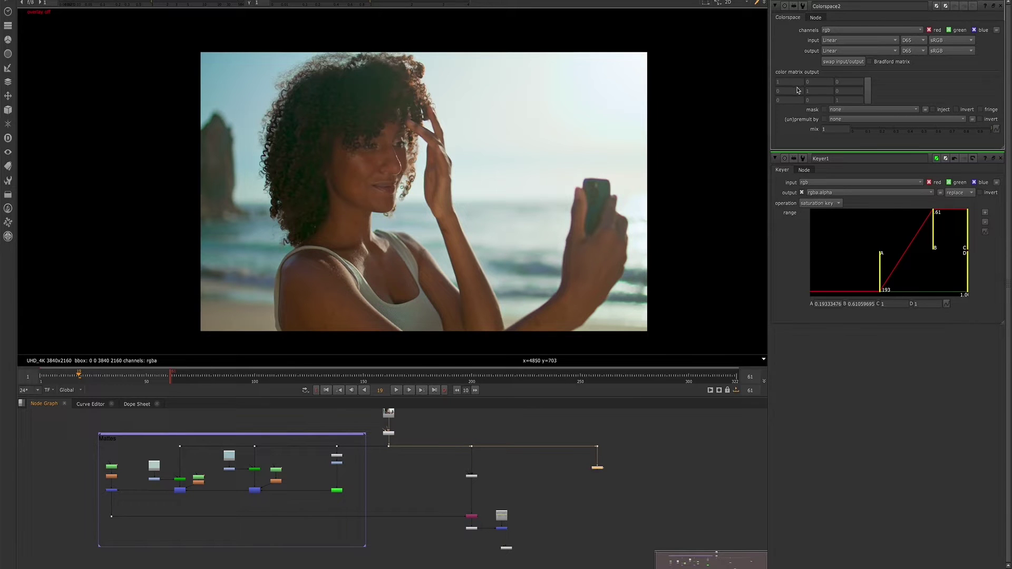
Set the Colorspace output to HSV and view the converted image
left_click(828, 52)
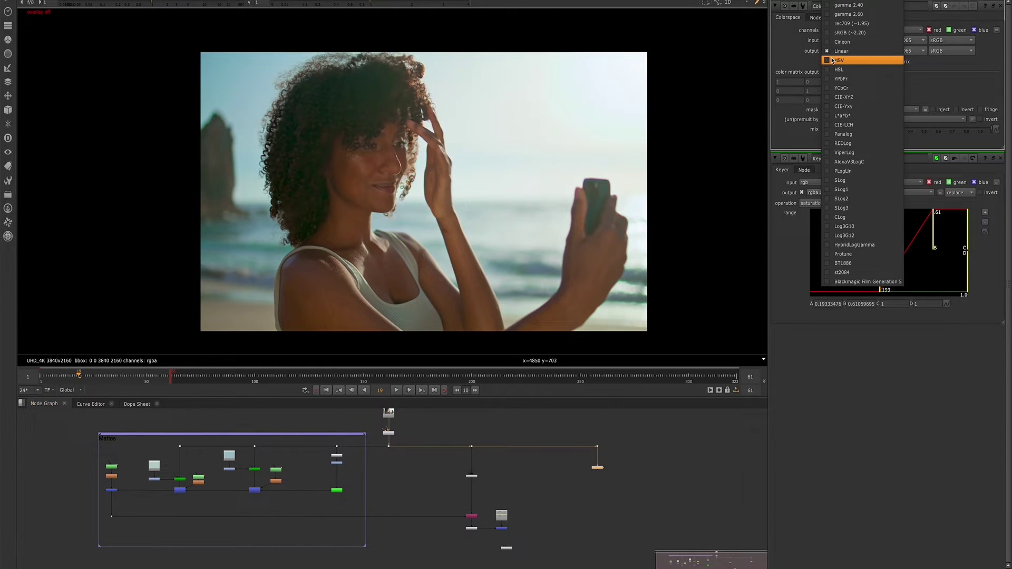
left_click(832, 61)
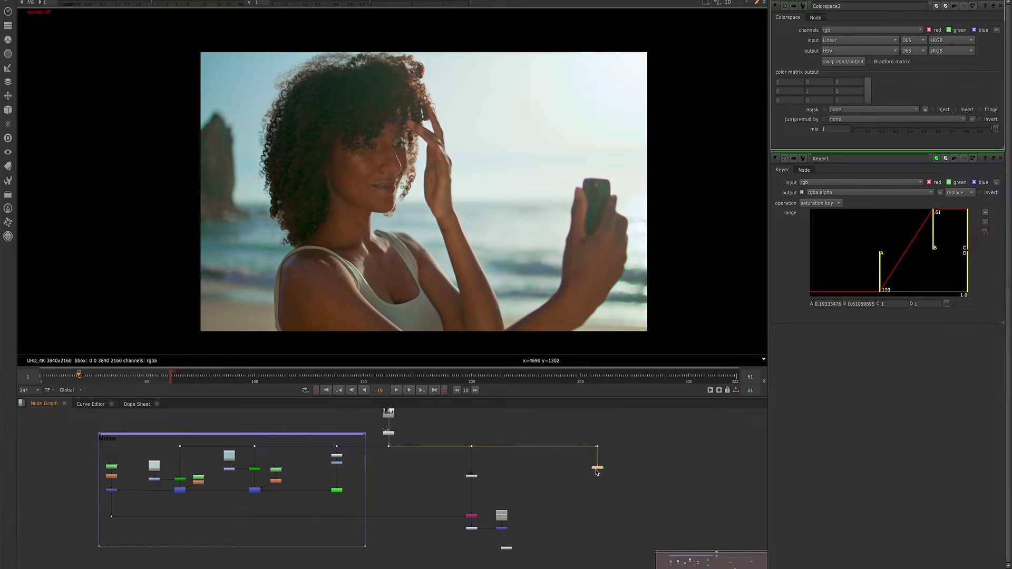
key("1")
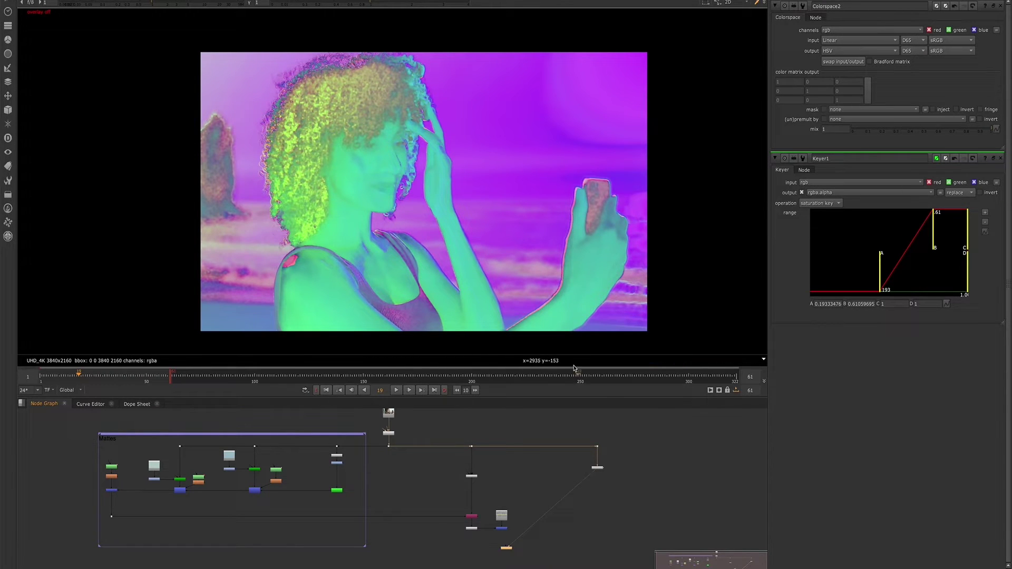
Add a HueCorrect node after the HSV Colorspace and select its sat curve
left_click(599, 469)
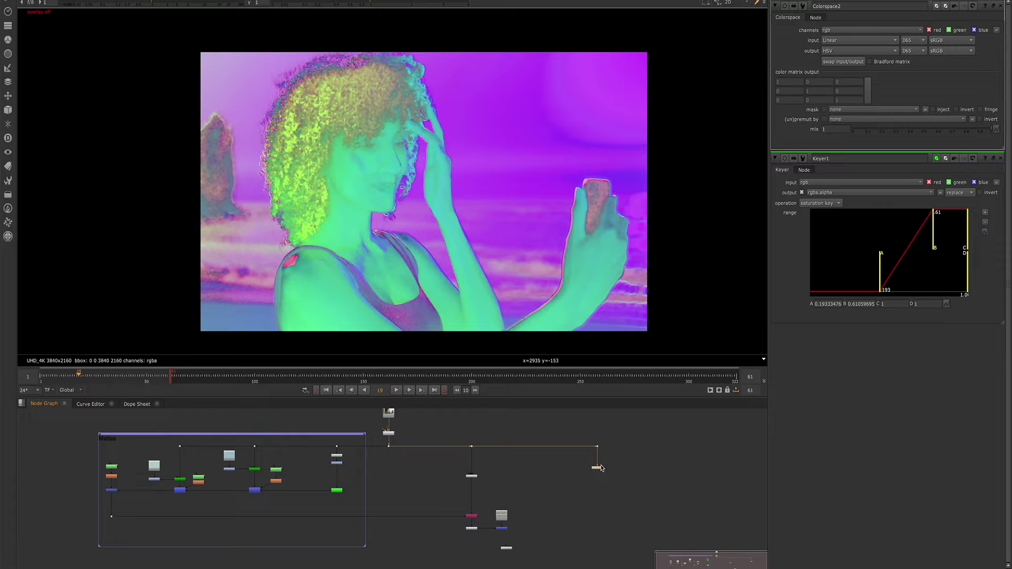
key("Tab")
type("hue")
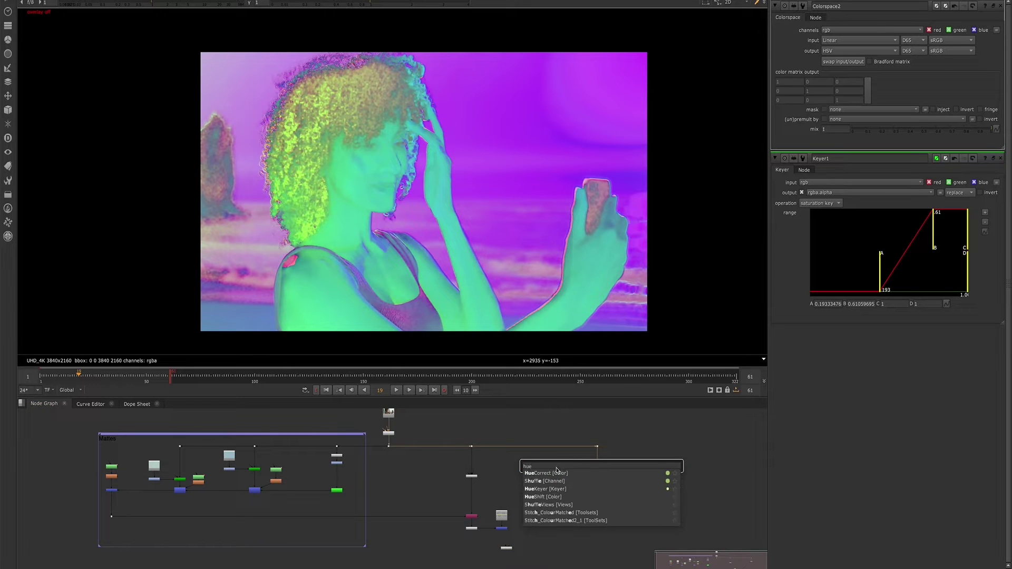
key("Return")
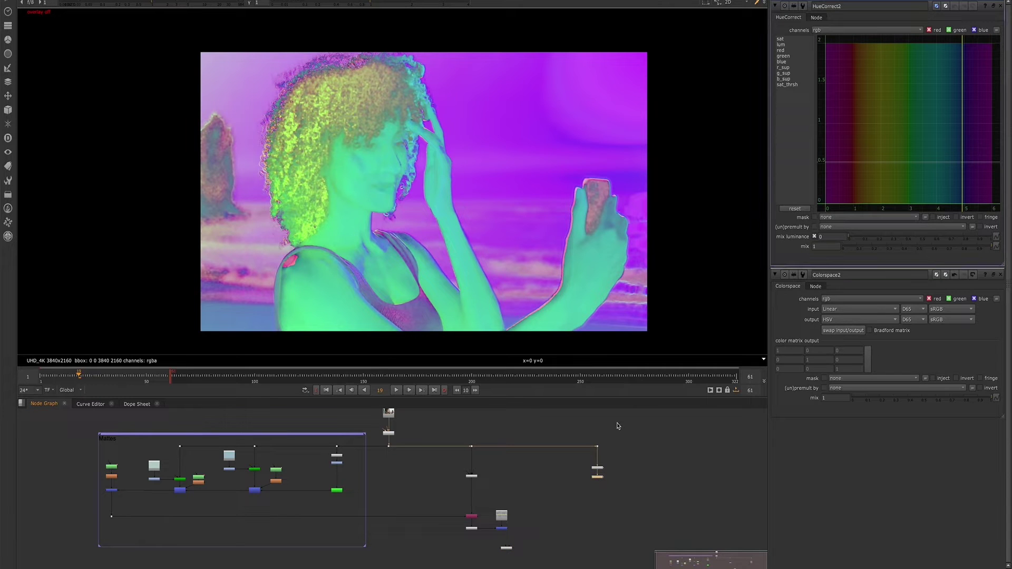
left_click(781, 39)
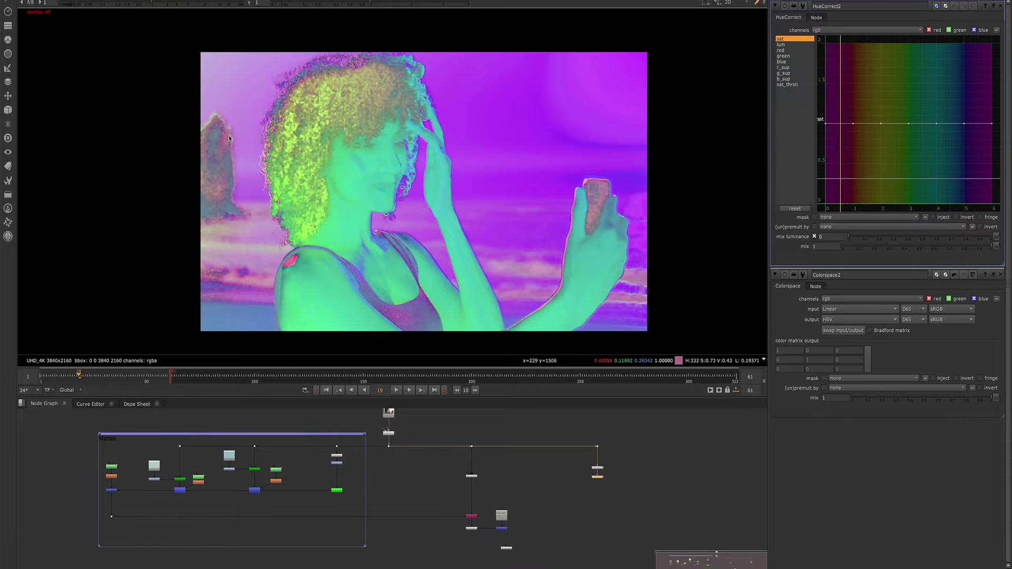
scroll(259, 172, "up", 1)
scroll(259, 171, "up", 1)
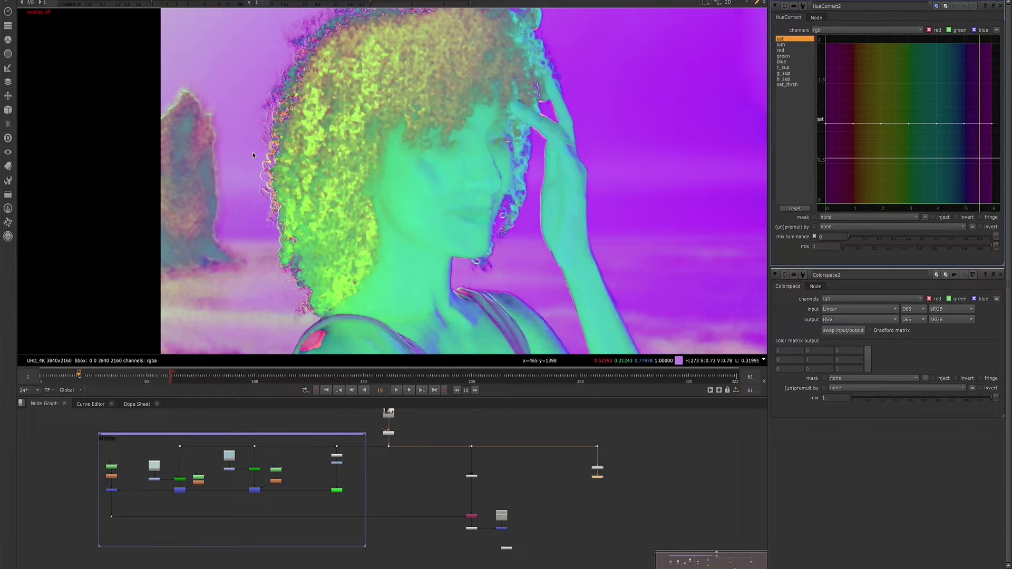
scroll(253, 155, "up", 1)
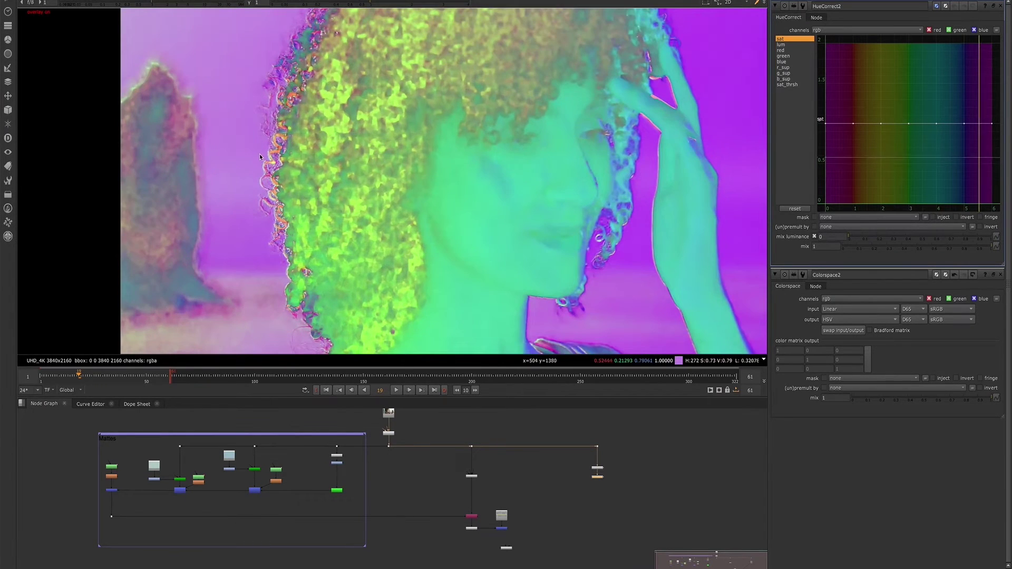
scroll(259, 257, "down", 3)
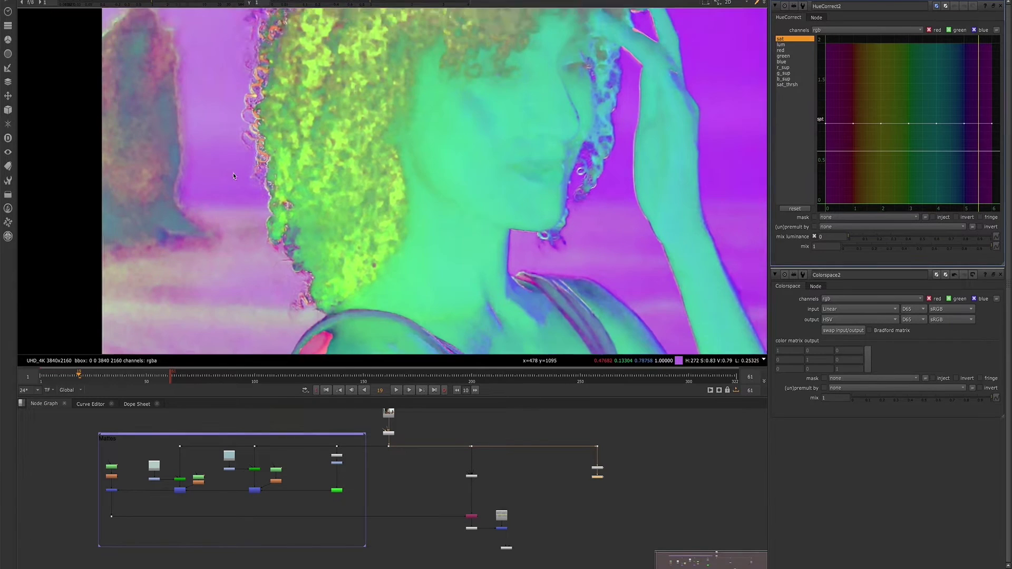
scroll(254, 259, "down", 1)
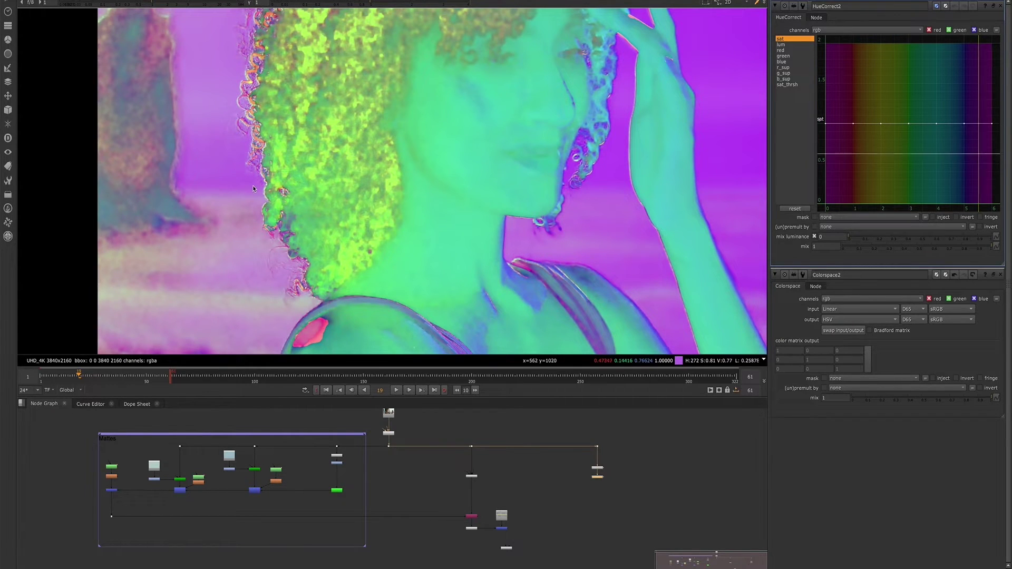
scroll(255, 188, "up", 2)
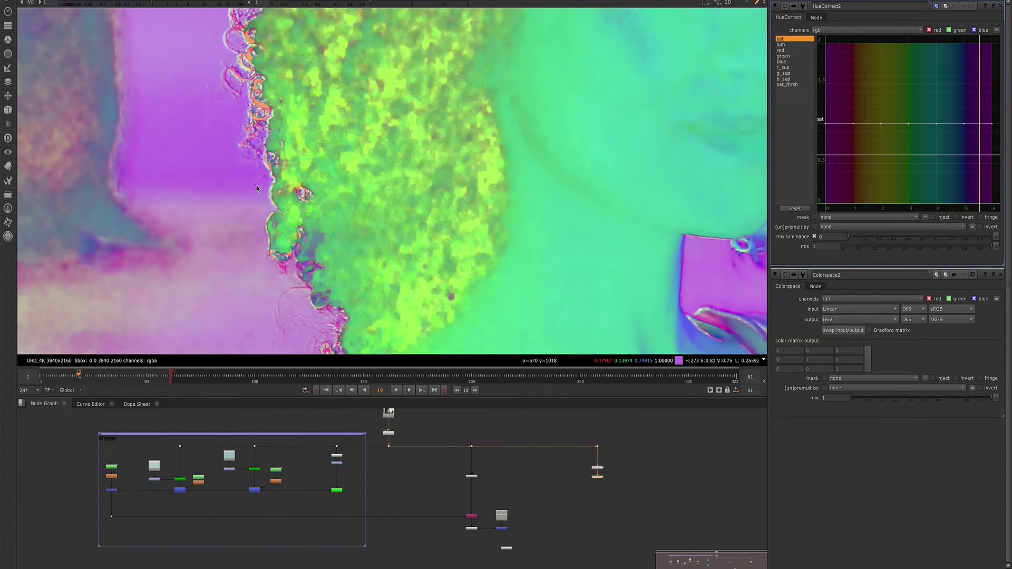
scroll(256, 186, "down", 2)
scroll(257, 186, "down", 1)
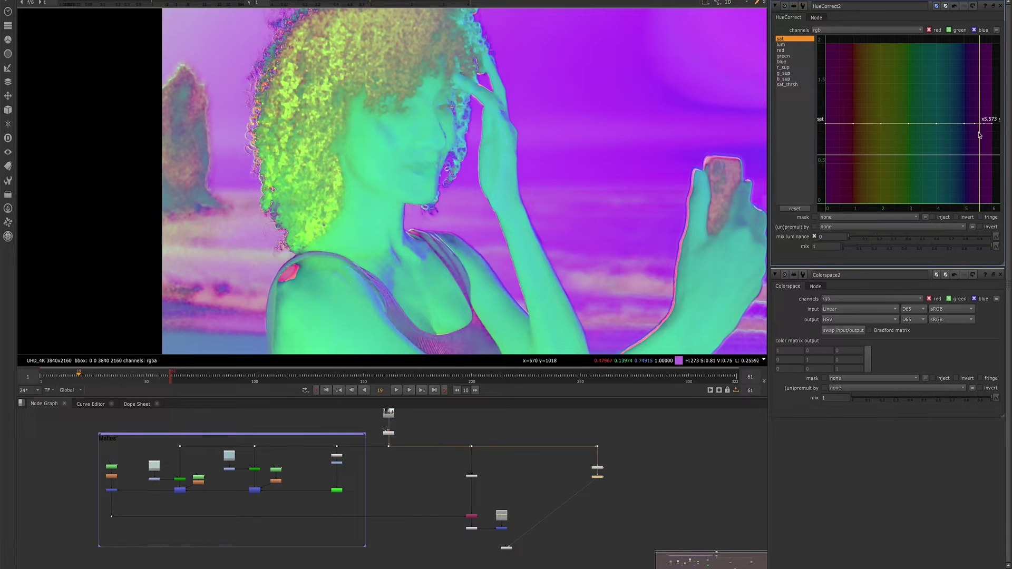
Pull the sat curve to zero at both hue ends, comparing before and after
left_click_drag(980, 122, 980, 203)
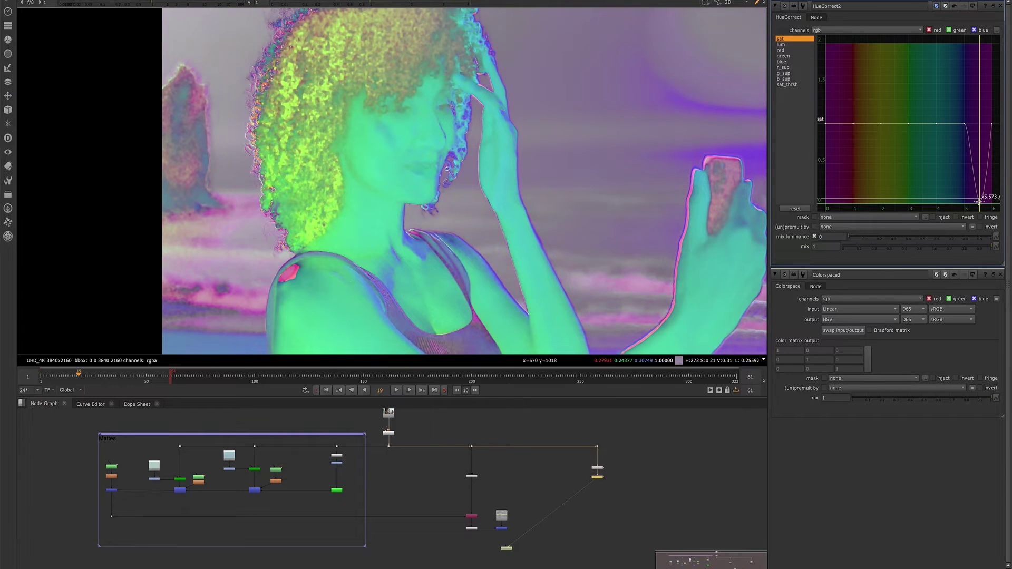
scroll(206, 183, "down", 1)
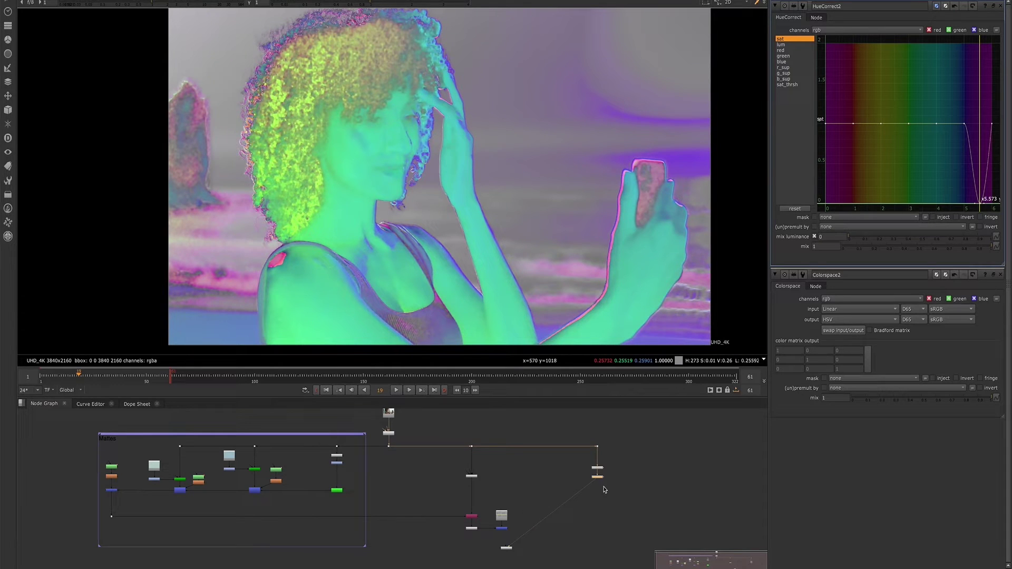
key("d")
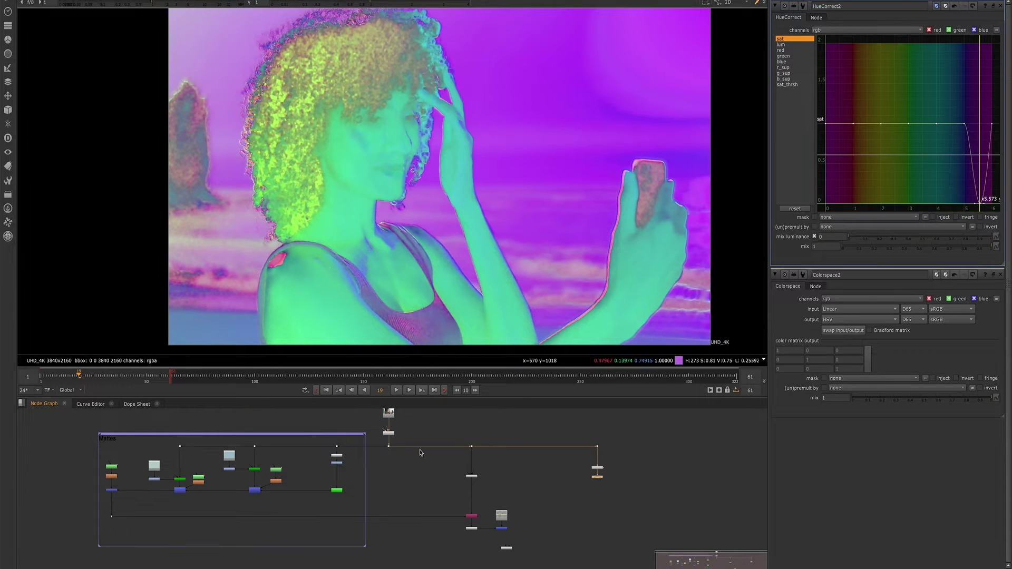
key("d")
key("d")
key("d")
key("d")
key("d")
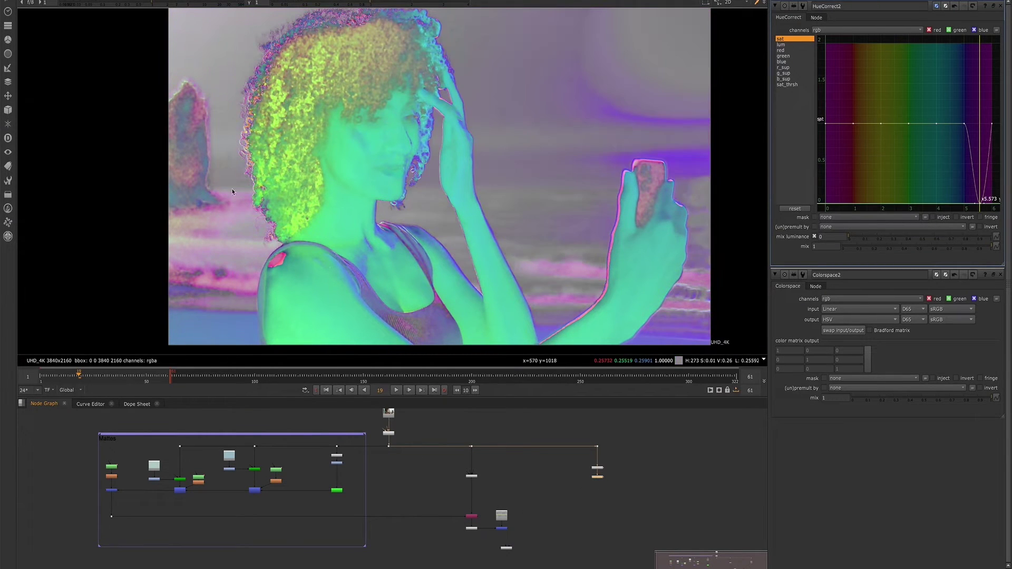
key("d")
key("d")
scroll(241, 210, "up", 2)
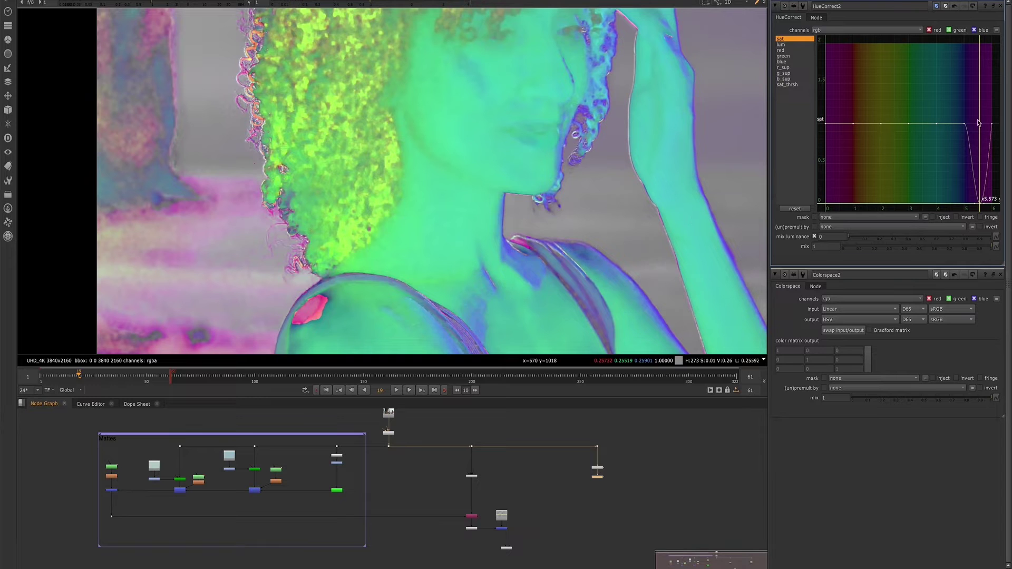
left_click_drag(963, 125, 964, 183)
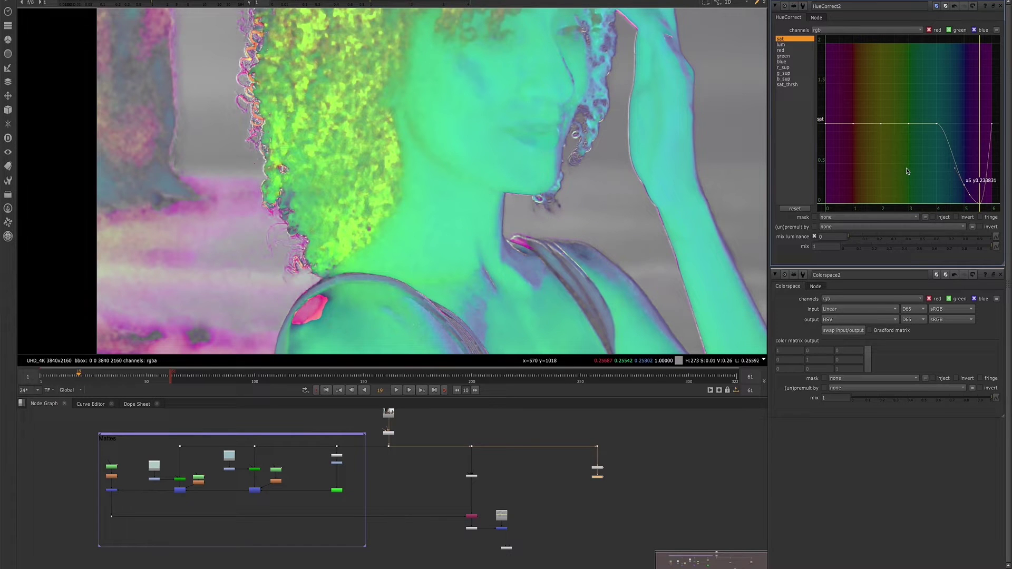
key("ctrl+z")
scroll(260, 207, "up", 2)
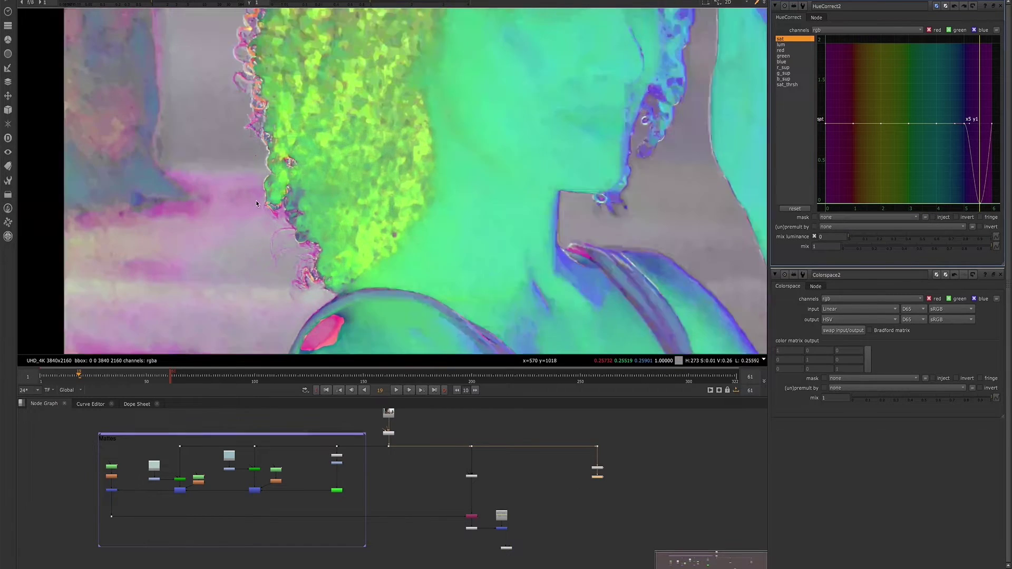
scroll(256, 200, "up", 1)
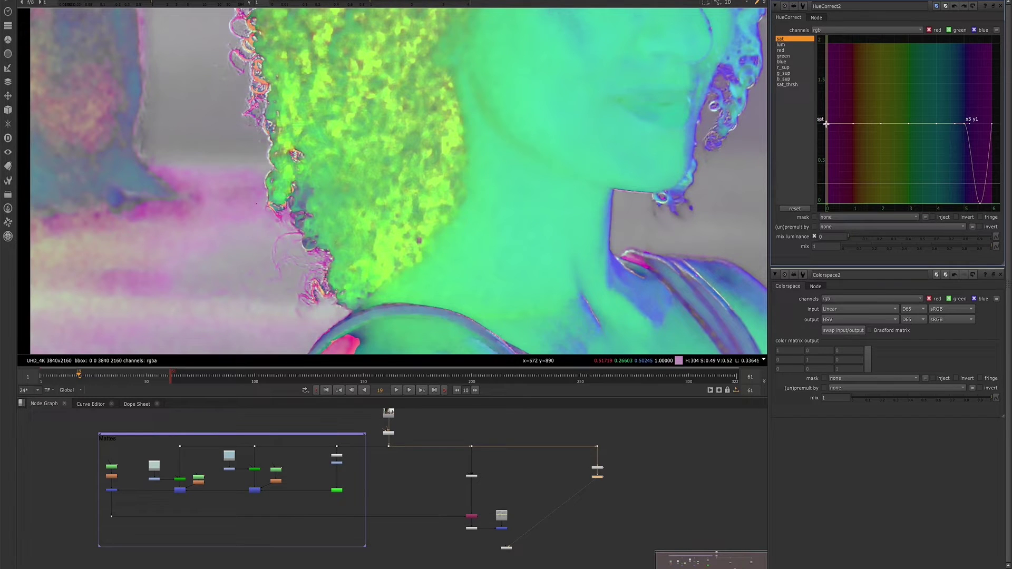
left_click_drag(826, 123, 829, 206)
scroll(396, 208, "down", 2)
middle_click_drag(308, 232, 254, 202)
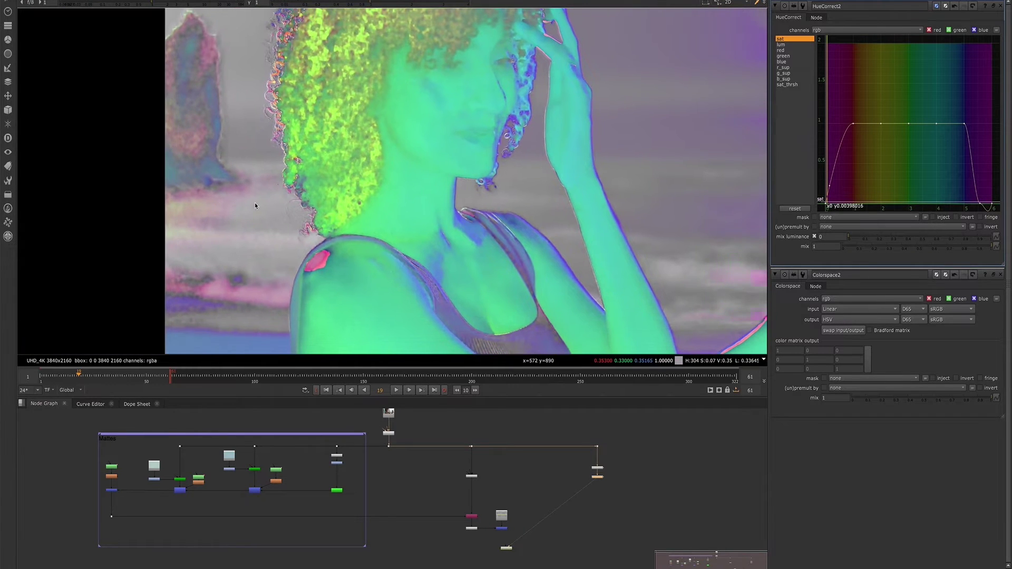
scroll(387, 190, "down", 2)
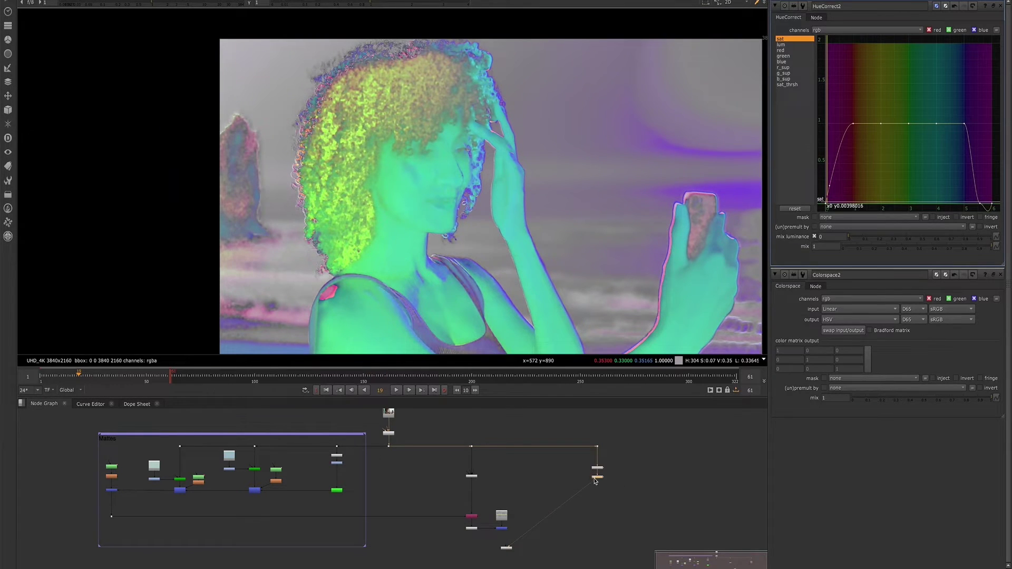
Toggle the hue correction on and off to compare the grey background
key("d")
key("d")
key("d")
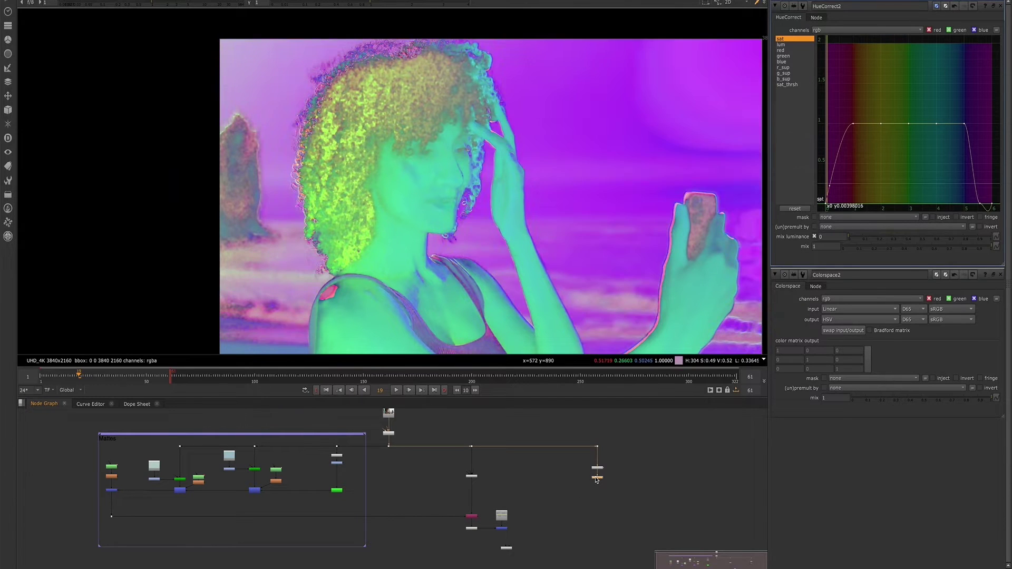
key("d")
key("d")
key("d")
key("d")
key("d")
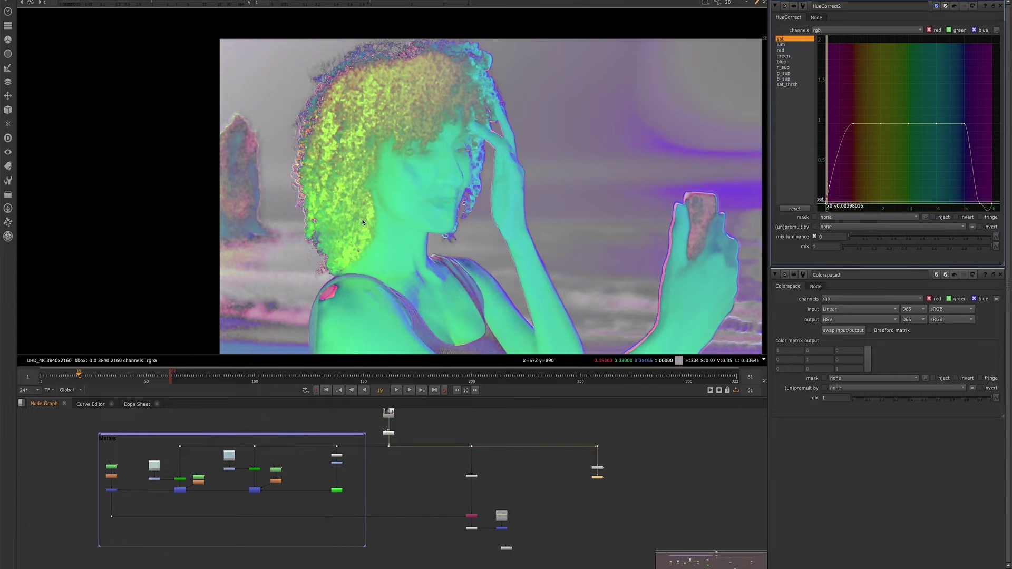
scroll(361, 219, "down", 2)
scroll(338, 71, "up", 2)
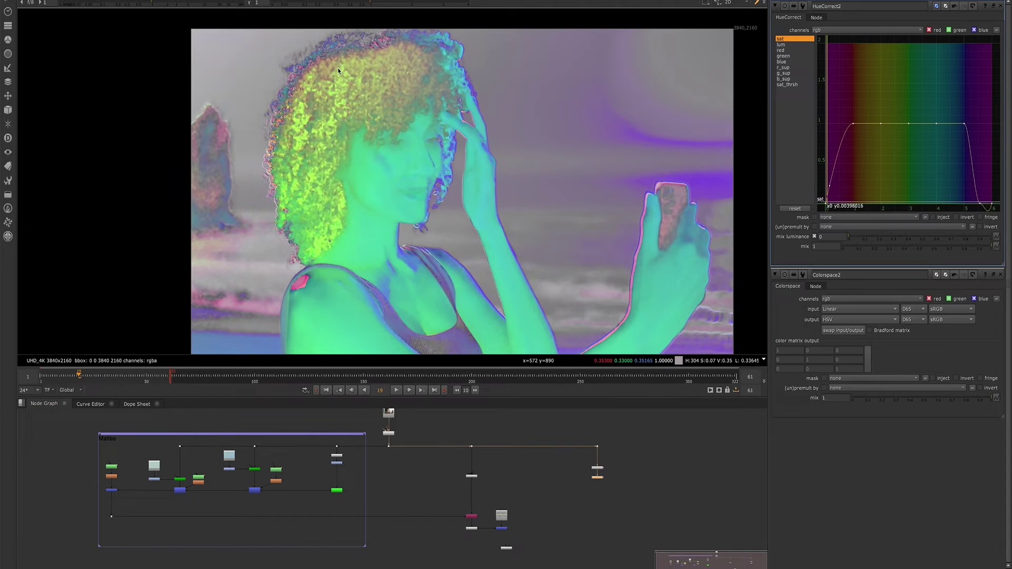
scroll(298, 52, "up", 3)
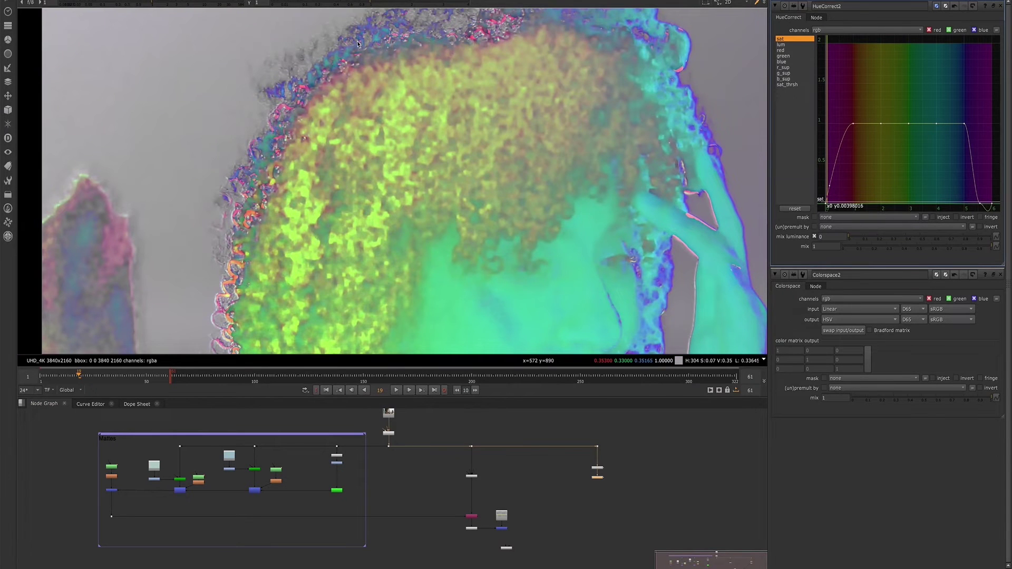
scroll(268, 69, "down", 2)
scroll(272, 90, "down", 1)
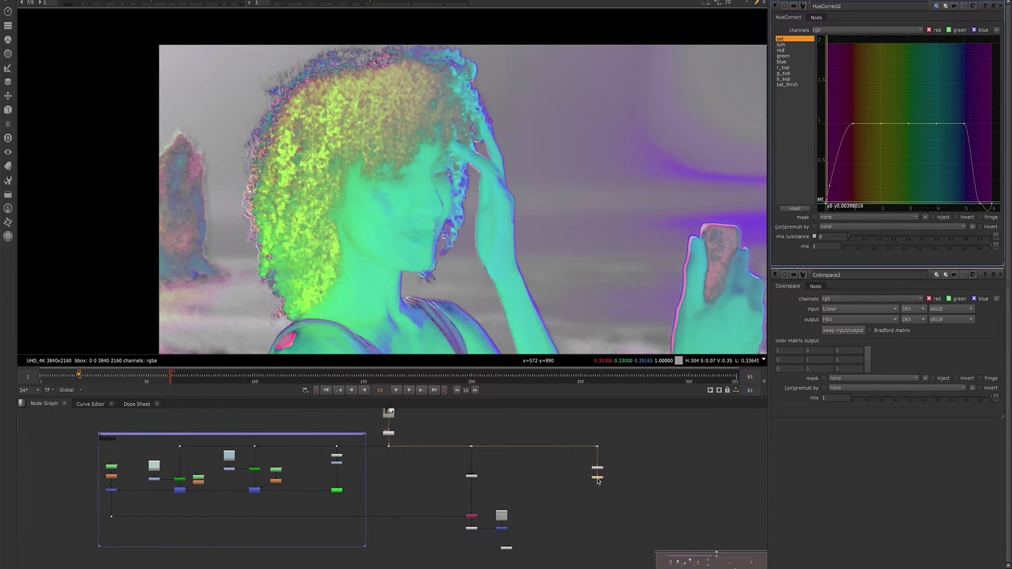
left_click_drag(599, 482, 598, 487)
scroll(239, 445, "up", 2)
Move HueCorrect2 up closer beneath Colorspace2
left_click_drag(211, 439, 270, 486)
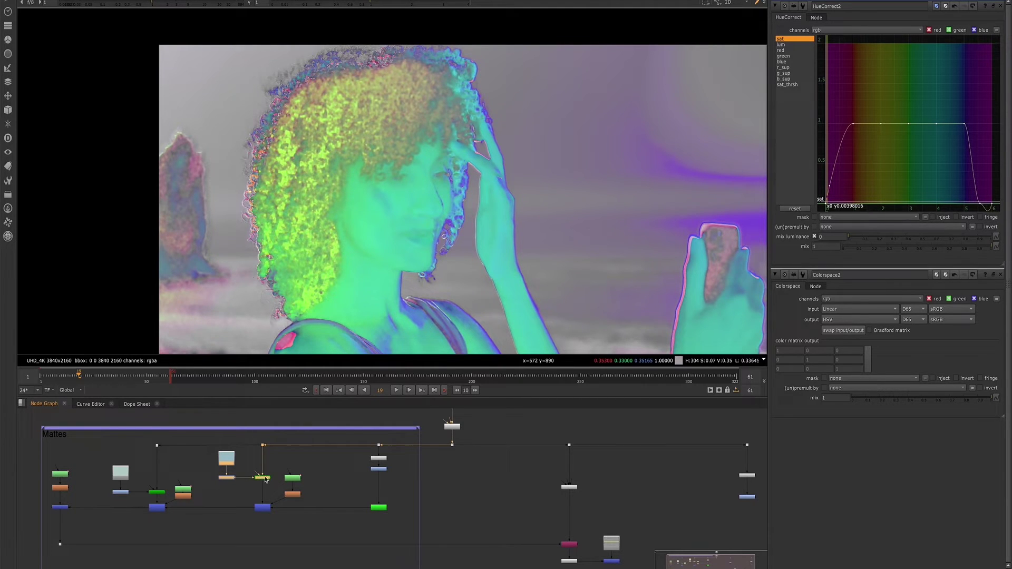
scroll(326, 490, "down", 2)
middle_click_drag(596, 508, 531, 483)
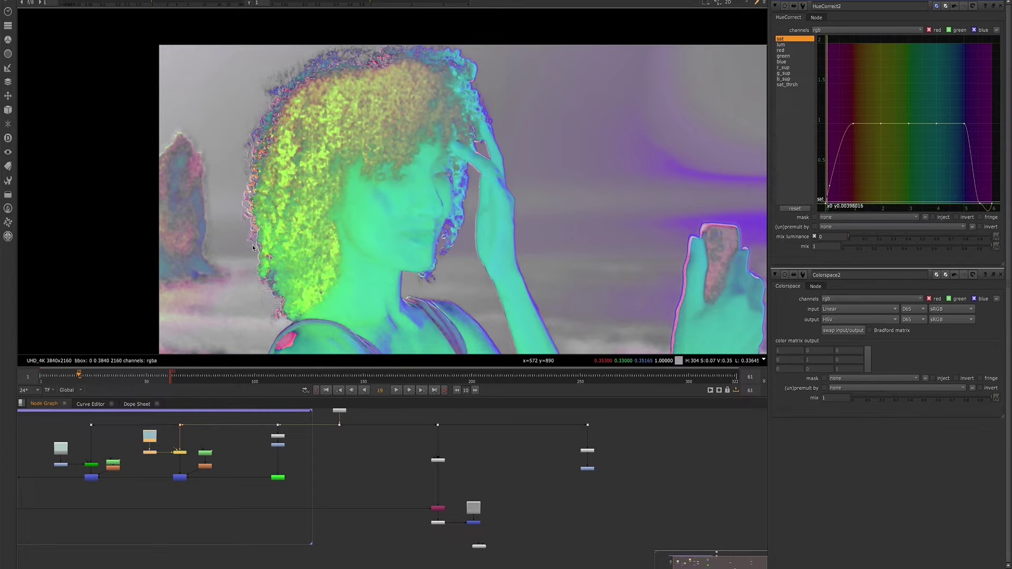
left_click(586, 470)
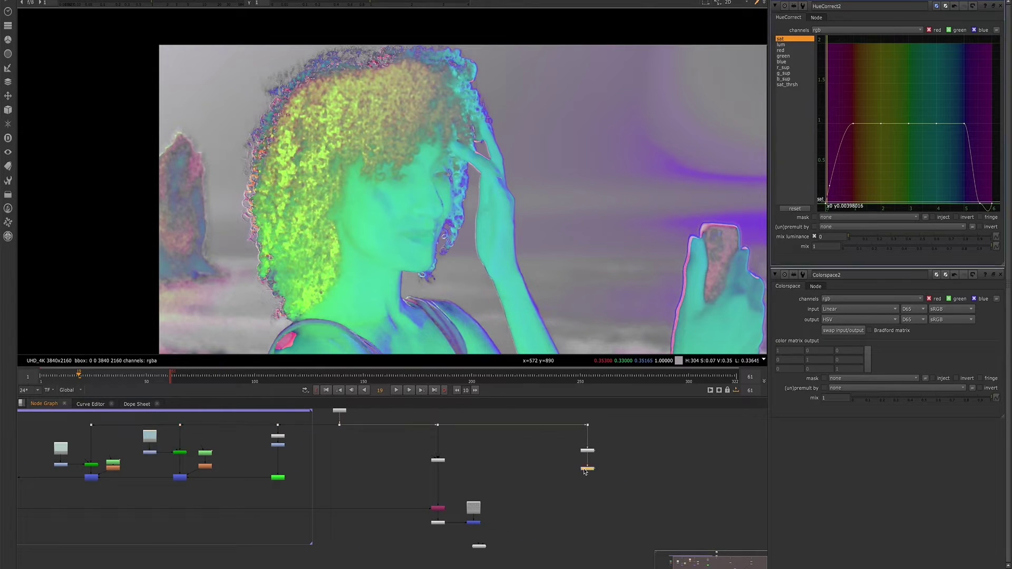
scroll(586, 470, "up", 2)
scroll(586, 470, "up", 1)
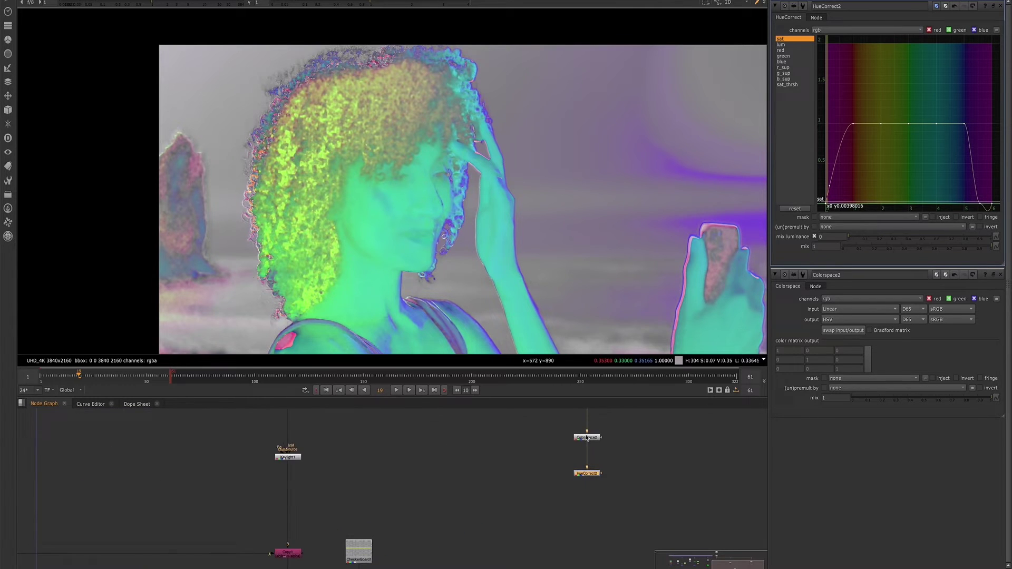
scroll(586, 451, "up", 1)
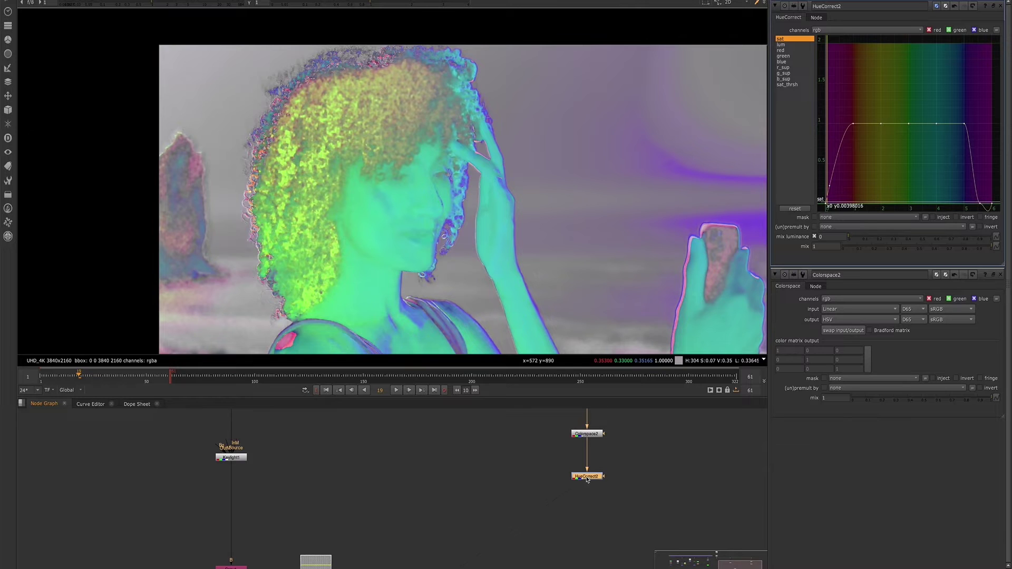
left_click_drag(588, 480, 587, 471)
scroll(516, 142, "down", 1)
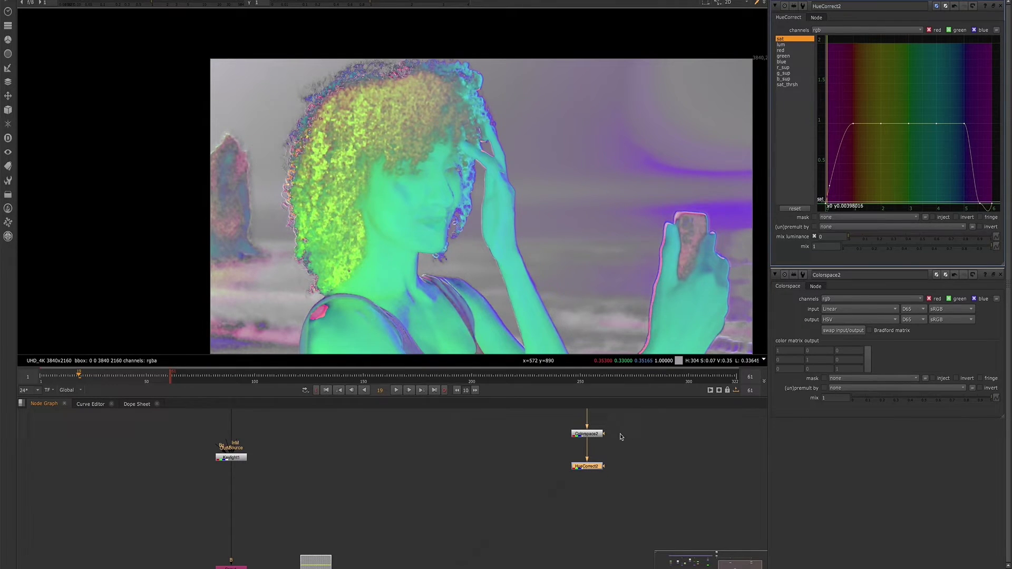
Add a Keyer under HueCorrect2 and view its output
key("Tab")
type("k")
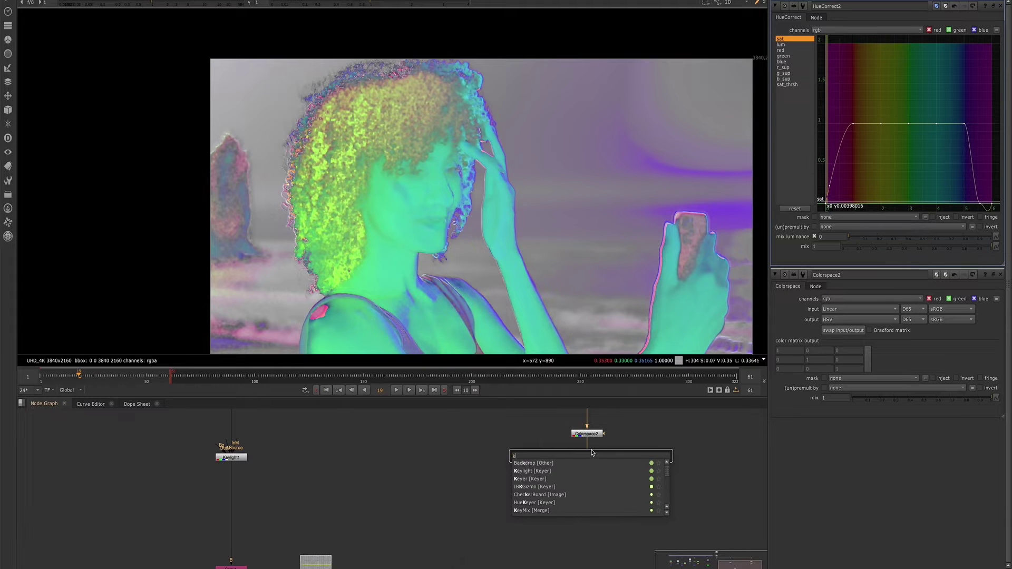
type("eyer")
key("Return")
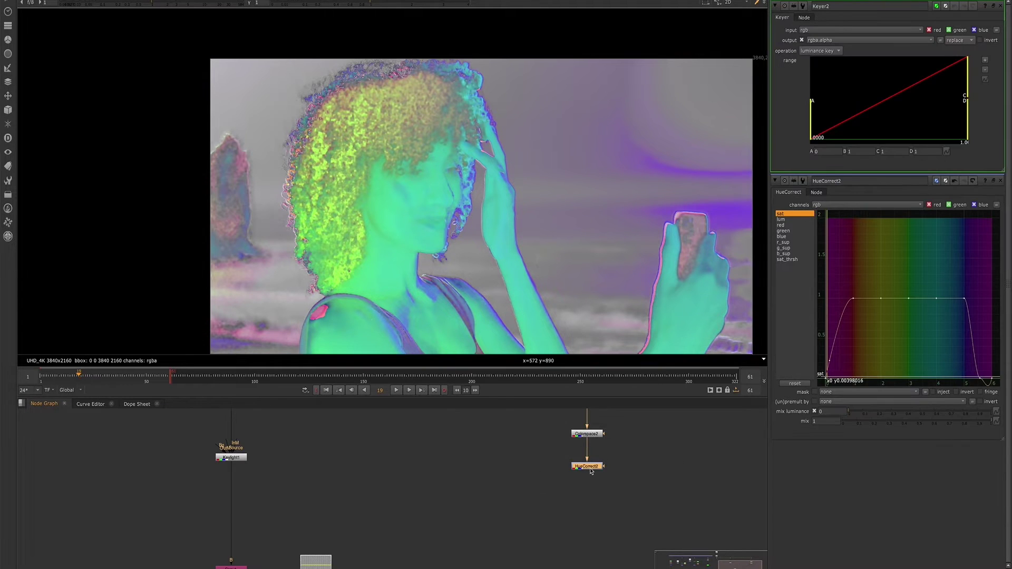
left_click_drag(589, 481, 588, 495)
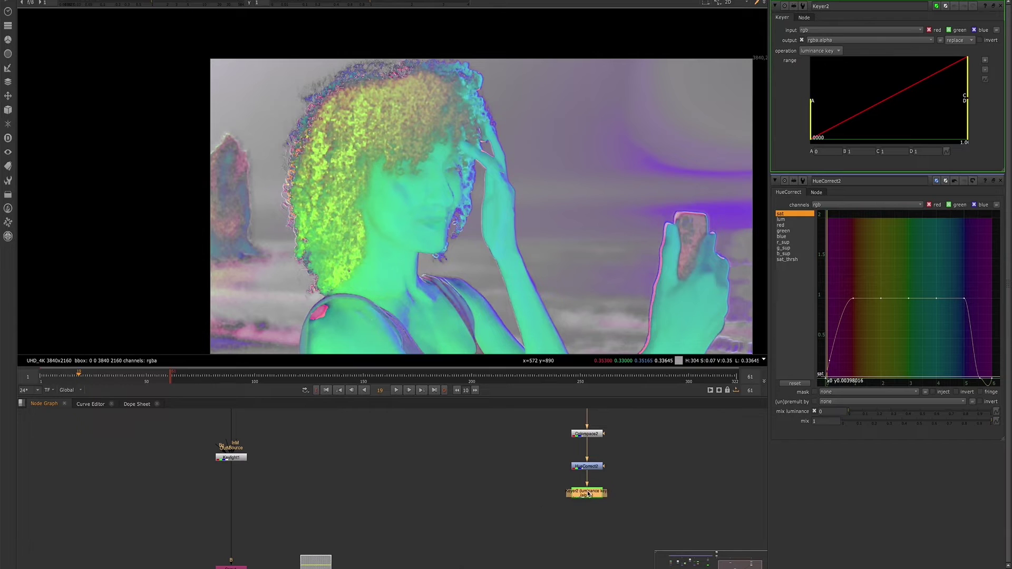
key("1")
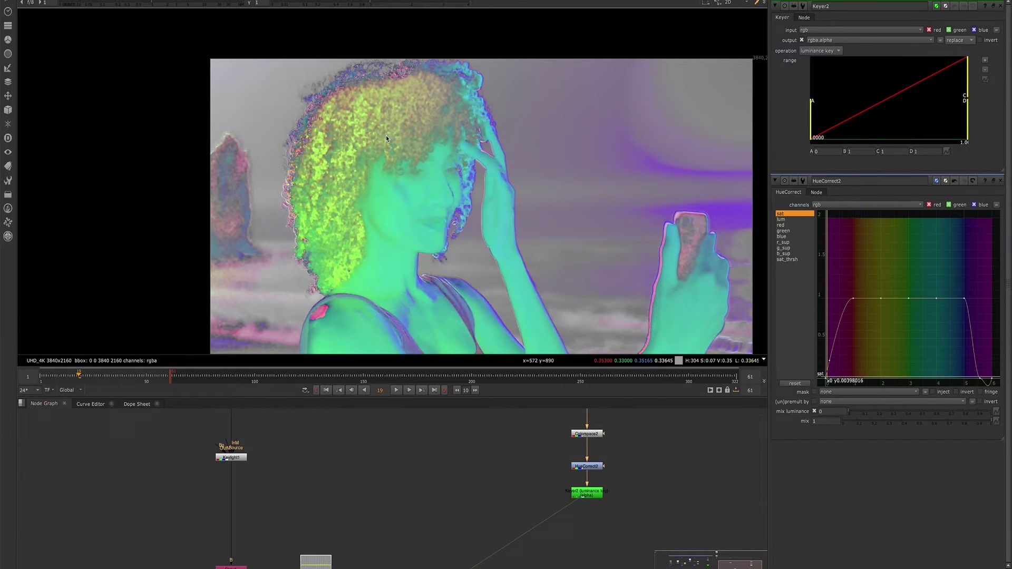
scroll(382, 159, "down", 1)
scroll(346, 148, "down", 1)
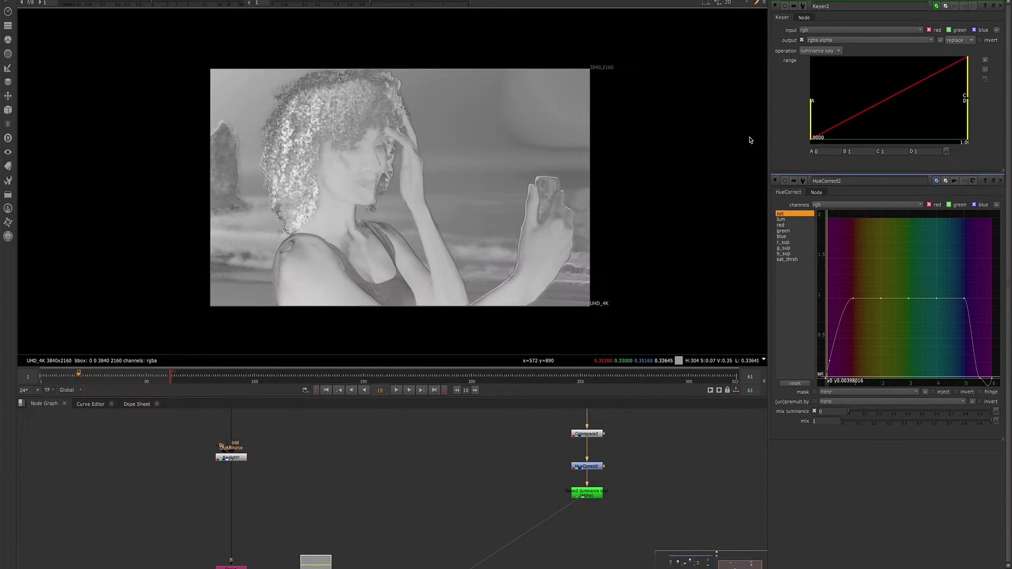
Switch the Keyer operation to saturation key and raise its range
left_click(821, 51)
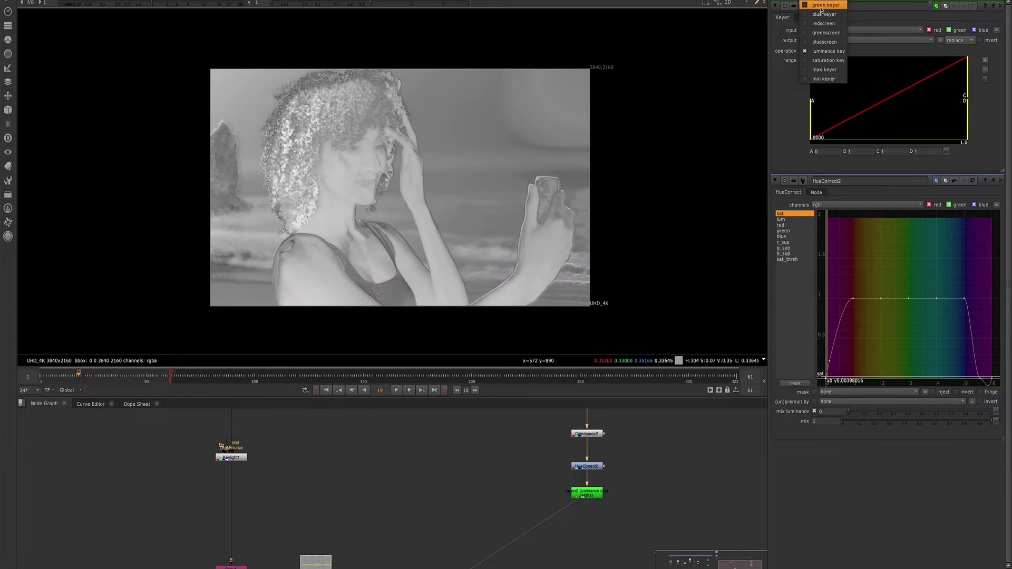
left_click(833, 61)
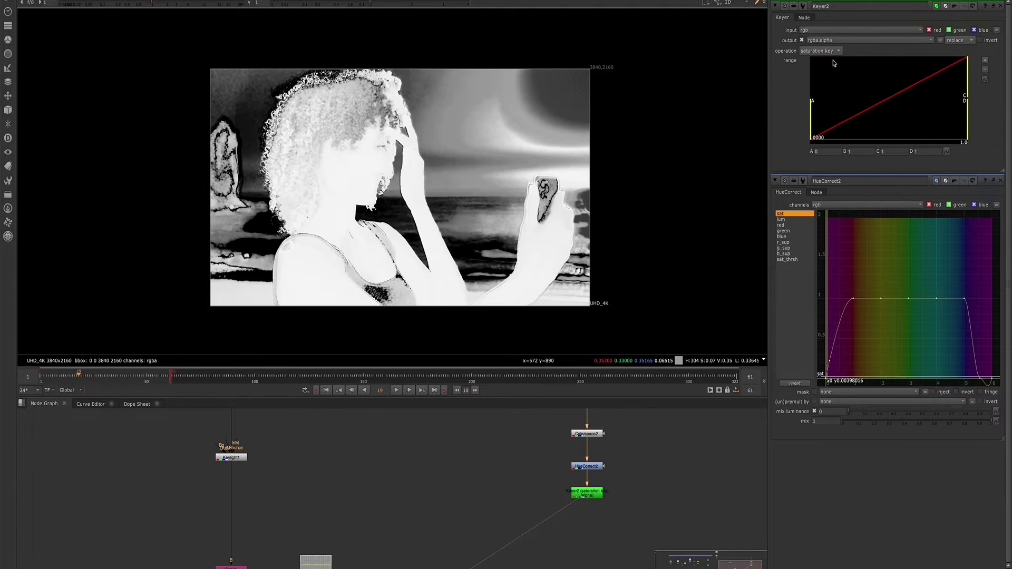
scroll(325, 154, "up", 2)
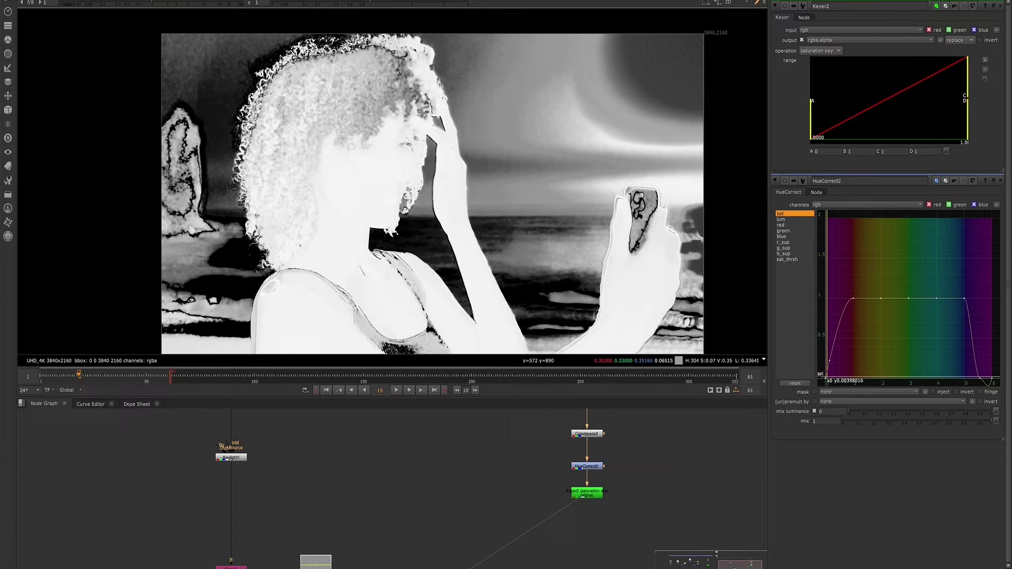
left_click_drag(359, 29, 140, 212)
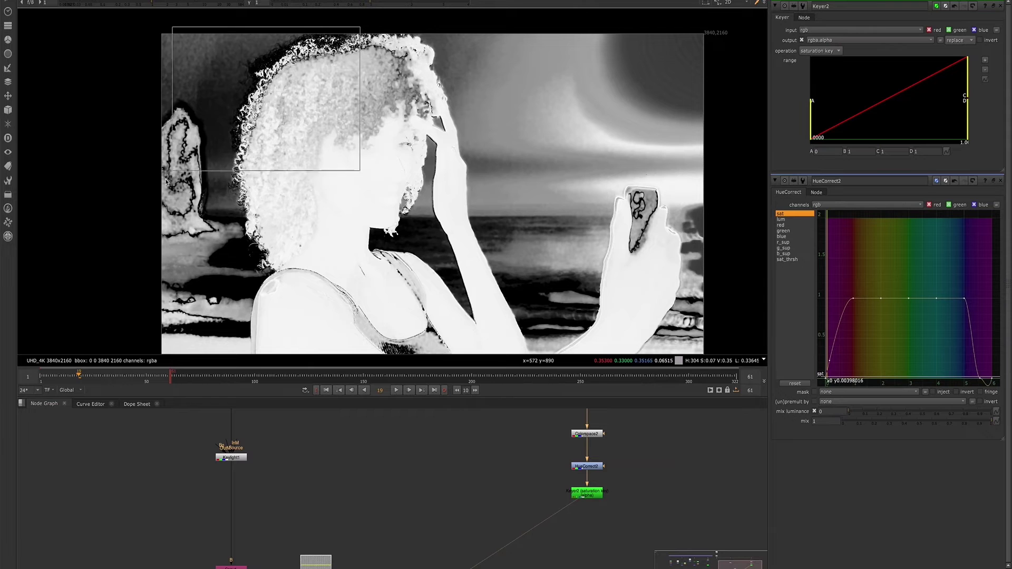
mouse_move(356, 24)
left_mouse_down()
mouse_move(494, 235)
mouse_move(523, 239)
left_mouse_up()
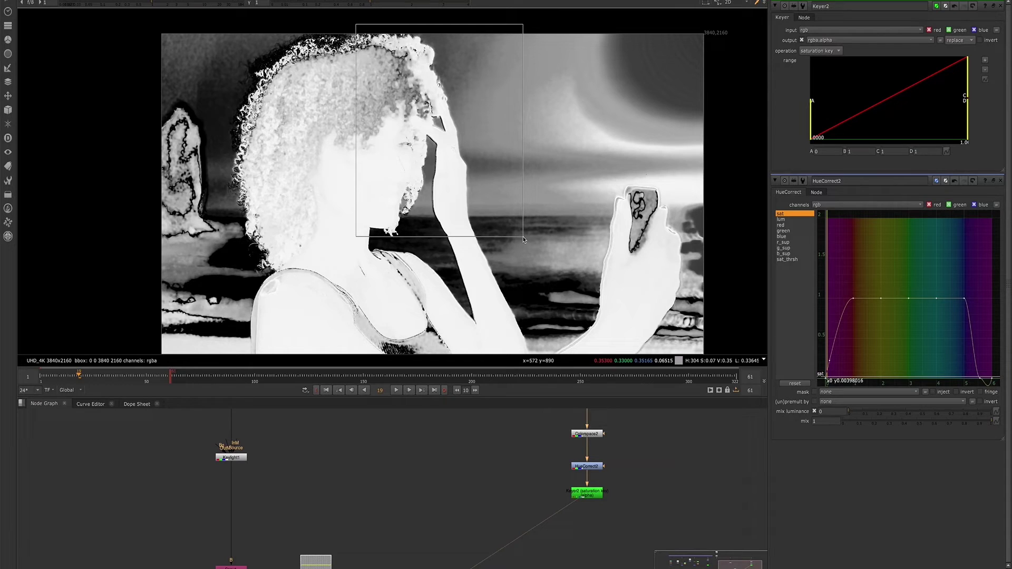
left_click_drag(524, 239, 524, 239)
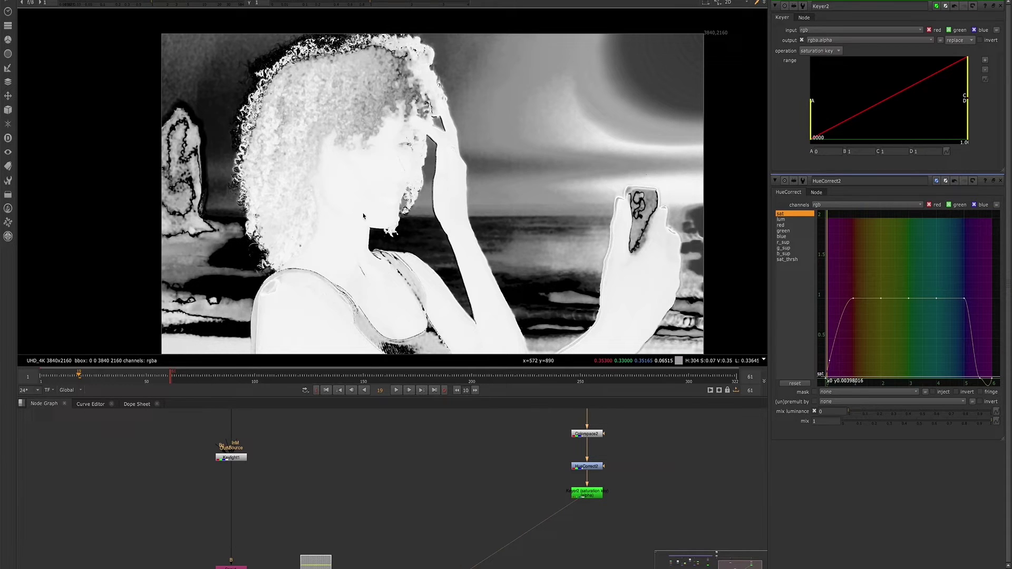
left_click(592, 495)
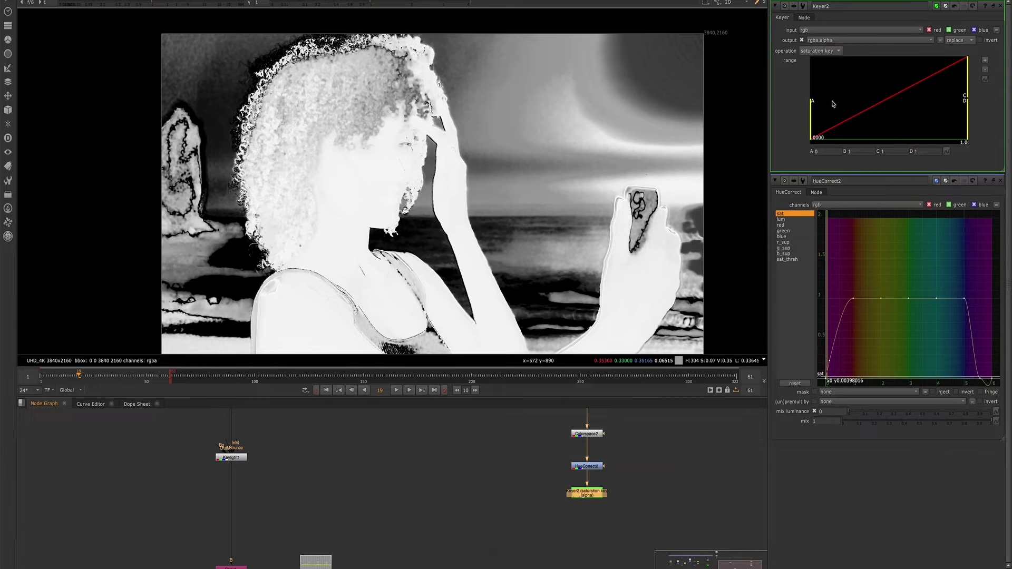
Set Keyer2's low range point to about 0.27, darkening the background while the woman stays white
left_click_drag(814, 114, 855, 118)
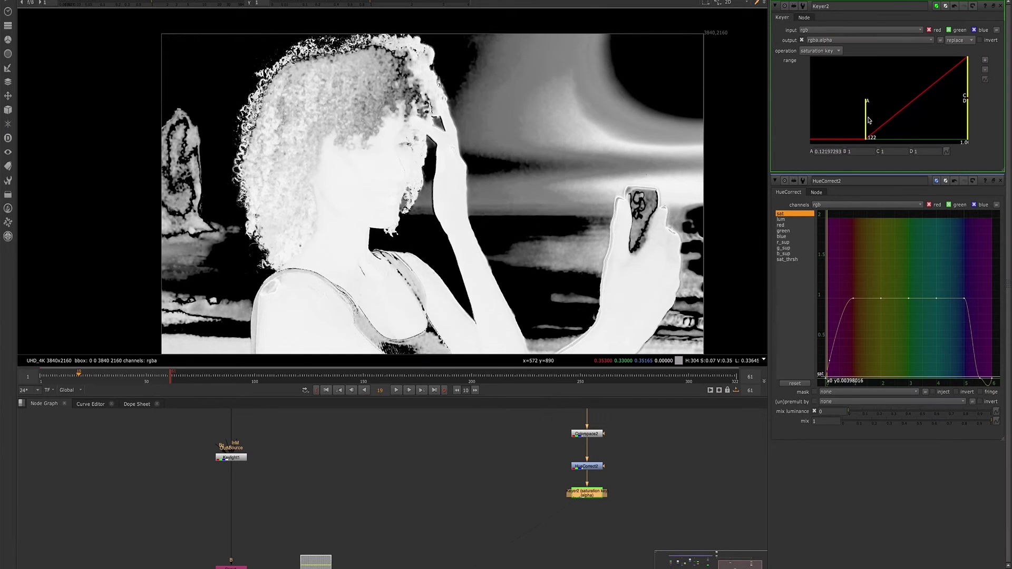
mouse_move(856, 118)
left_mouse_down()
mouse_move(873, 119)
mouse_move(836, 118)
mouse_move(951, 133)
mouse_move(841, 127)
mouse_move(869, 128)
left_mouse_up()
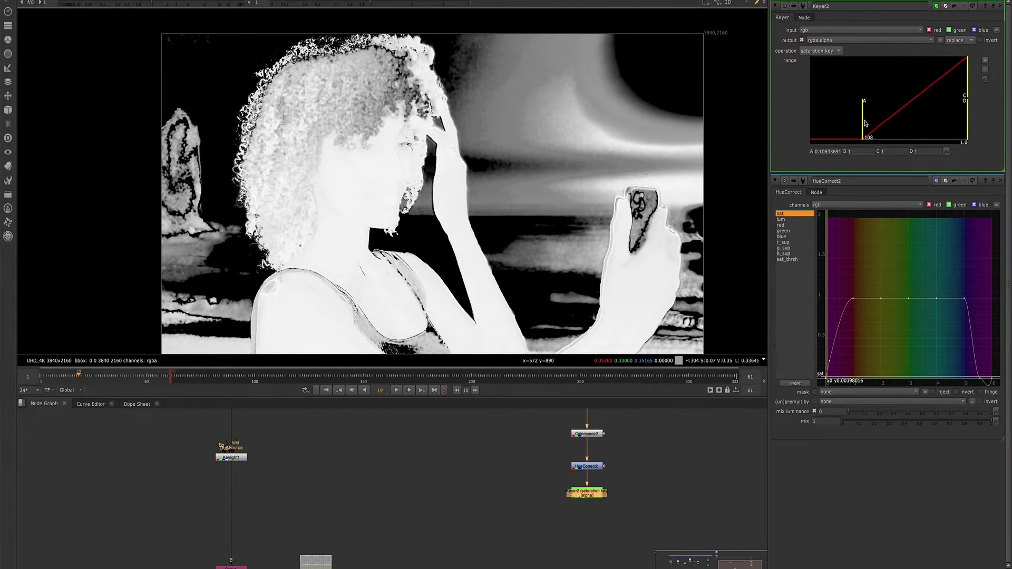
left_click_drag(869, 128, 874, 126)
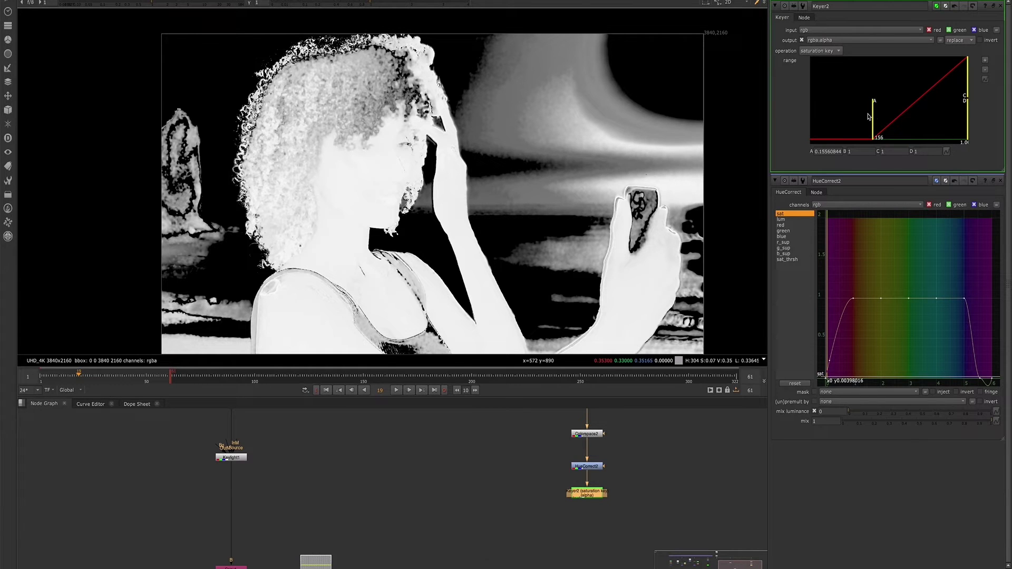
mouse_move(873, 117)
left_mouse_down()
mouse_move(844, 120)
mouse_move(869, 119)
left_mouse_up()
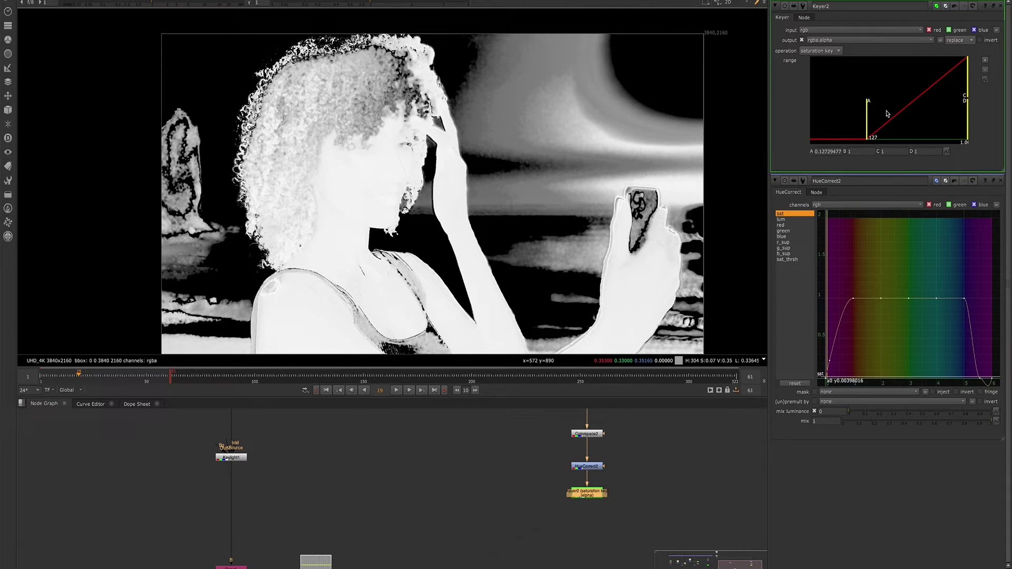
left_click_drag(865, 116, 874, 117)
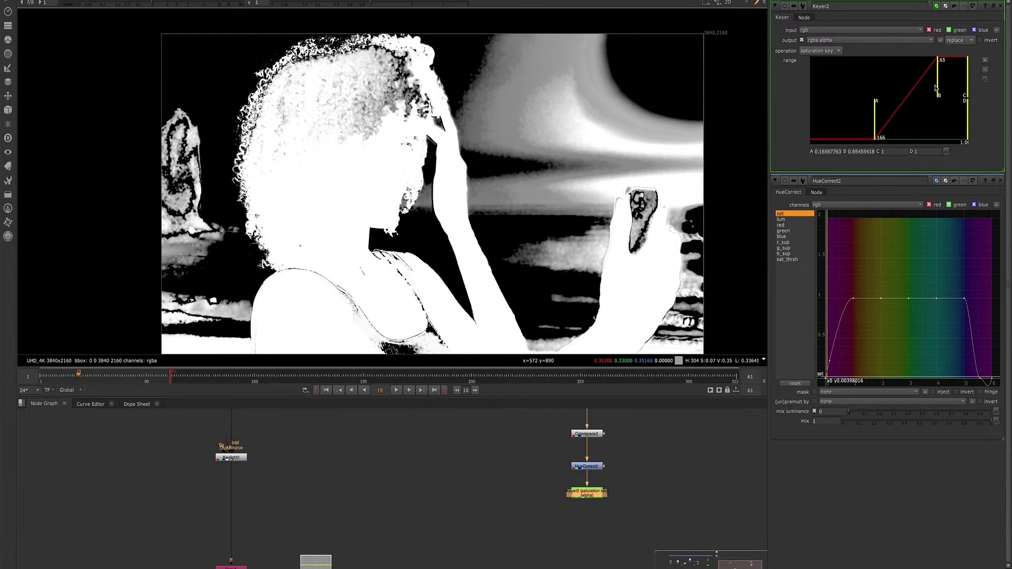
left_click_drag(966, 87, 967, 91)
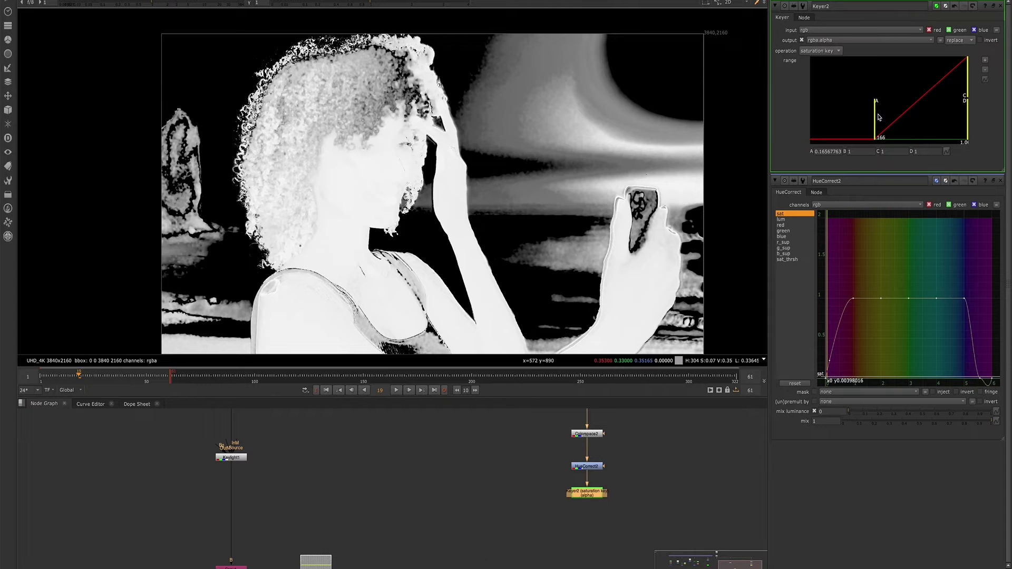
left_click_drag(875, 118, 891, 117)
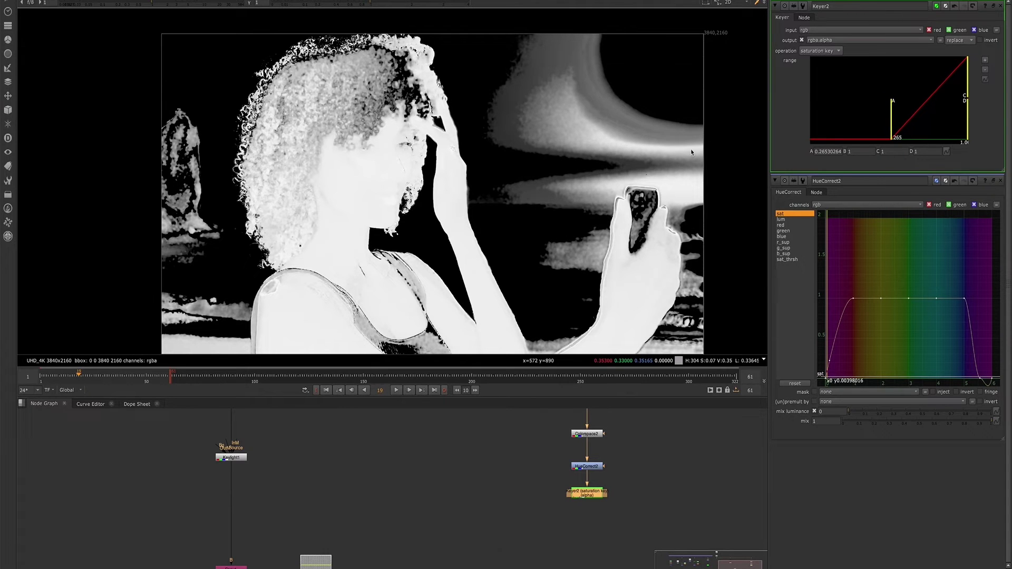
mouse_move(894, 123)
left_mouse_down()
mouse_move(851, 125)
mouse_move(893, 130)
left_mouse_up()
scroll(309, 179, "down", 1)
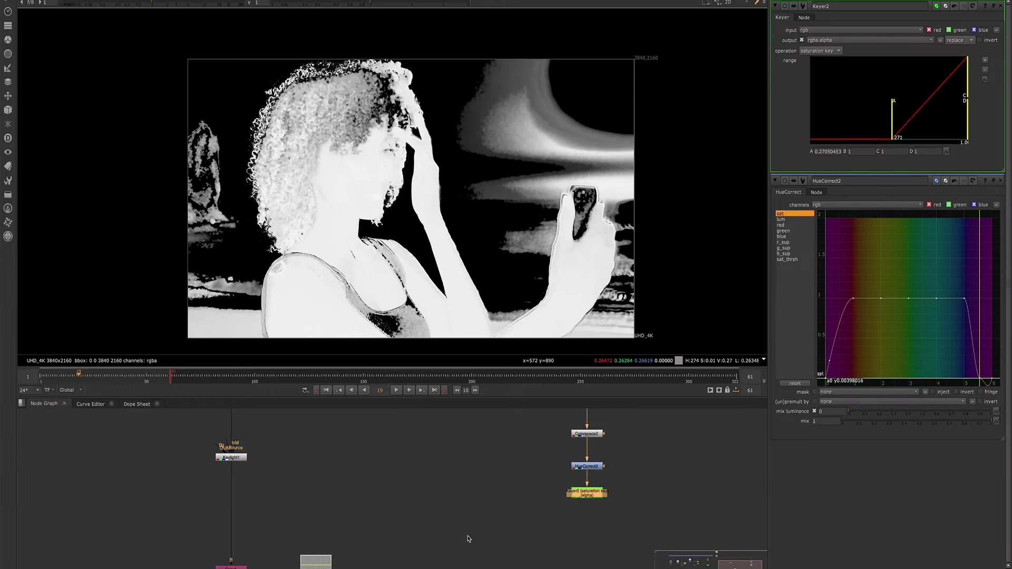
scroll(464, 498, "down", 3)
scroll(488, 496, "down", 1)
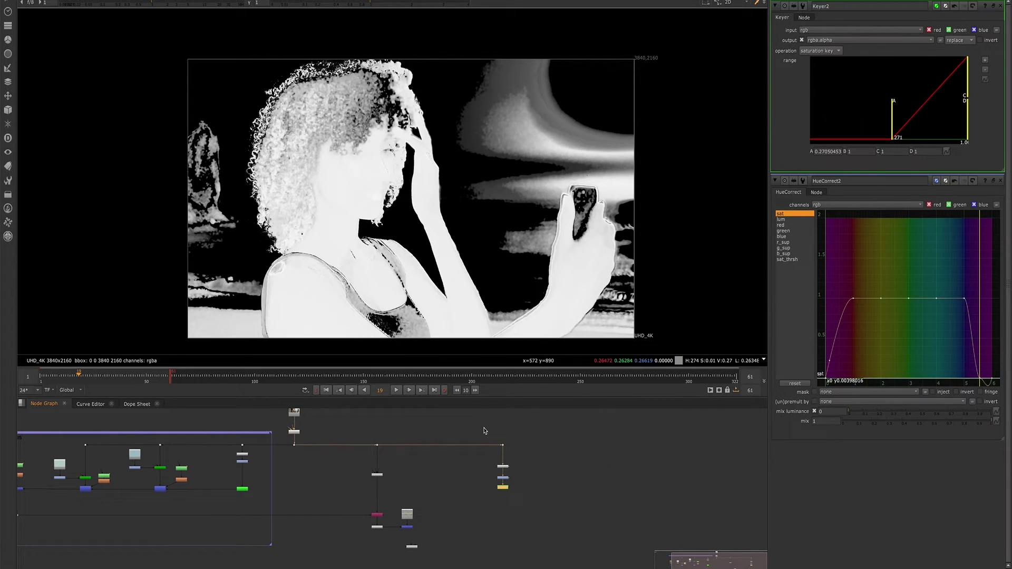
Arrange and select the Copy, Premult, CheckerBoard and Merge nodes
left_click_drag(483, 429, 514, 490)
scroll(348, 526, "up", 1)
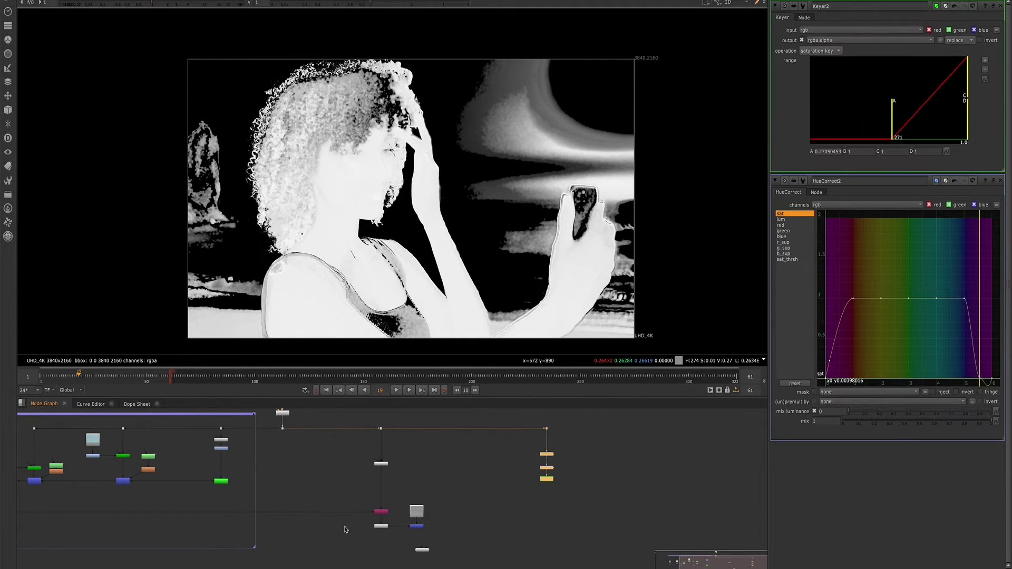
mouse_move(409, 501)
left_mouse_down()
mouse_move(364, 491)
mouse_move(350, 536)
left_mouse_up()
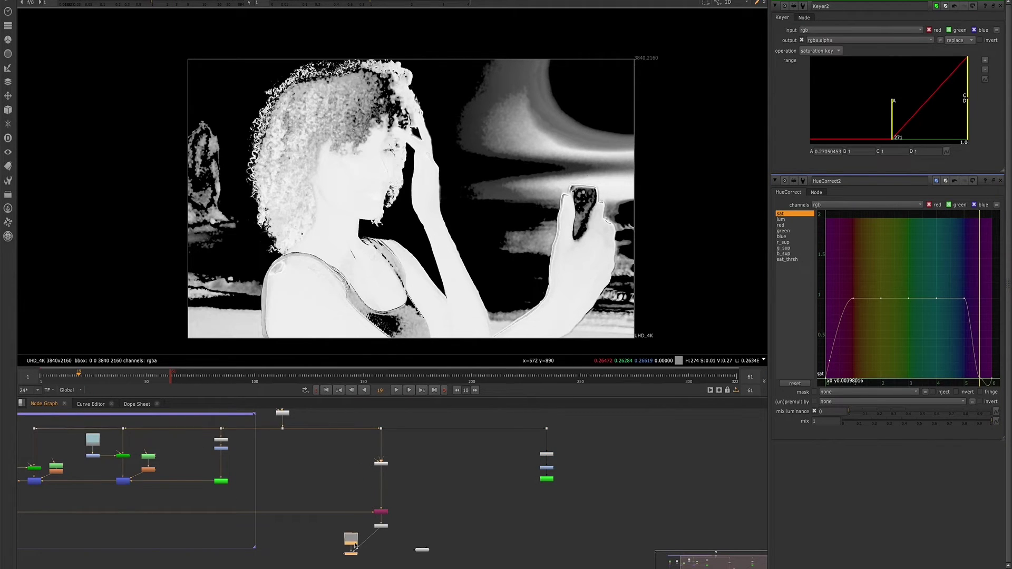
left_click(382, 463)
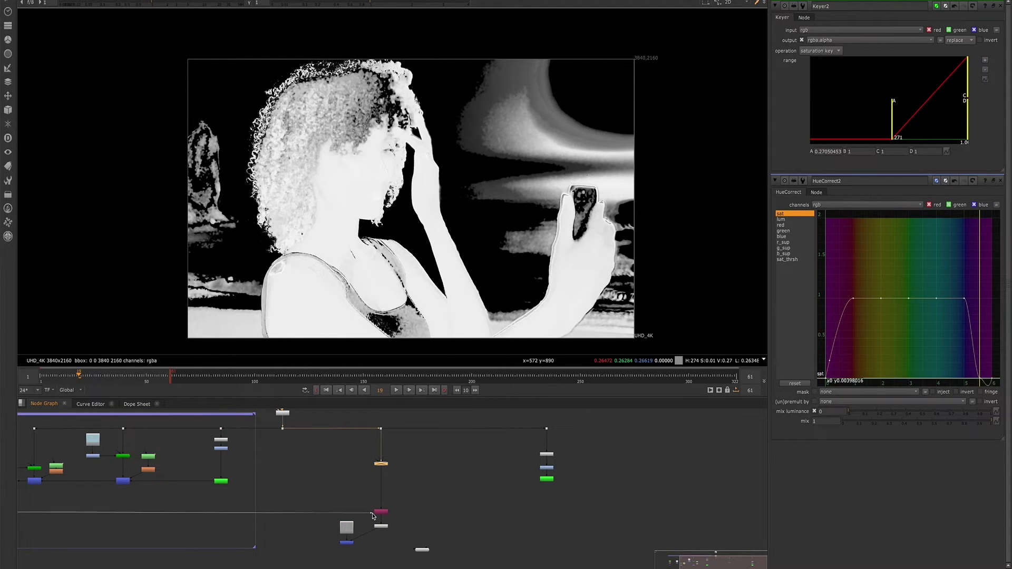
left_click(346, 542)
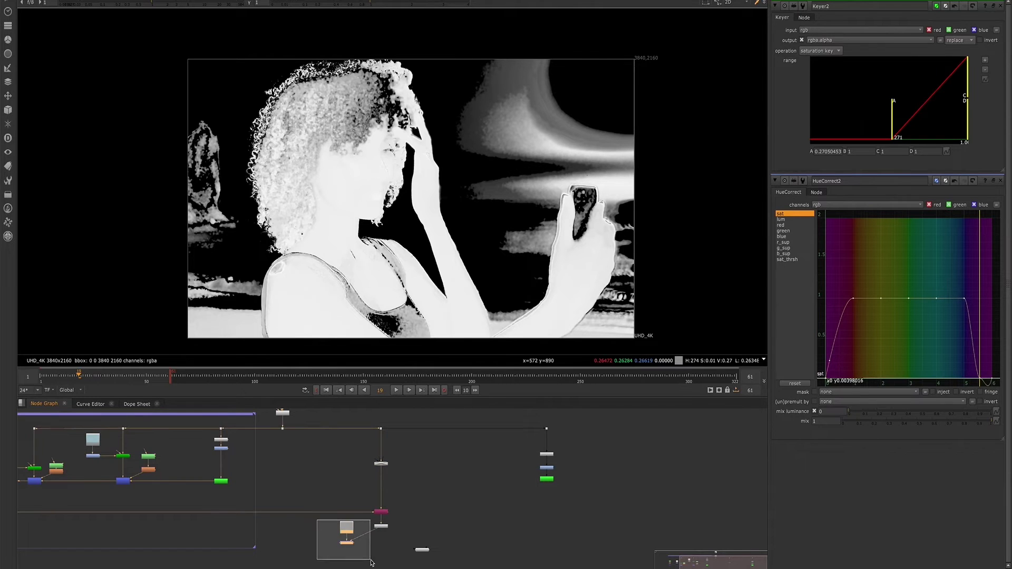
left_click_drag(346, 527, 408, 512)
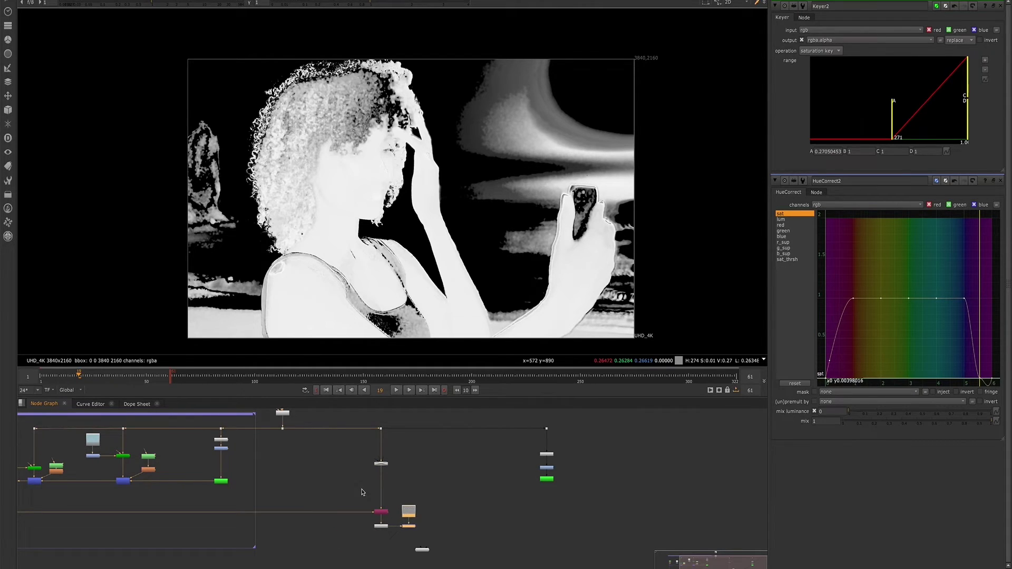
left_click_drag(350, 482, 416, 533)
Paste the node copies beside Keyer2, feed its matte into Copy2, and add a Dot bend
middle_click_drag(491, 490, 451, 495)
key("ctrl+v")
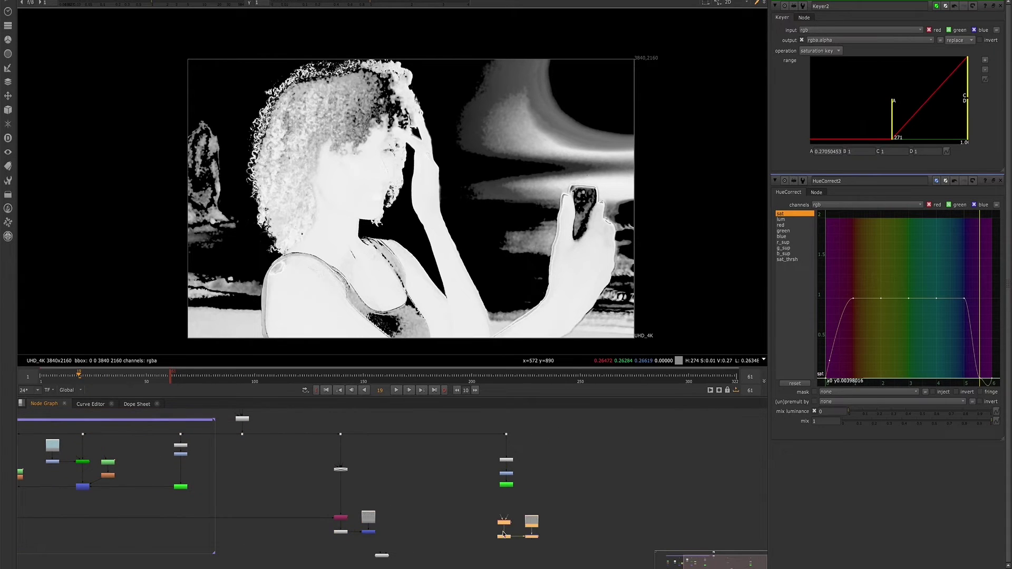
mouse_move(513, 527)
left_mouse_down()
mouse_move(527, 518)
mouse_move(503, 478)
left_mouse_up()
scroll(515, 504, "up", 2)
scroll(513, 503, "up", 2)
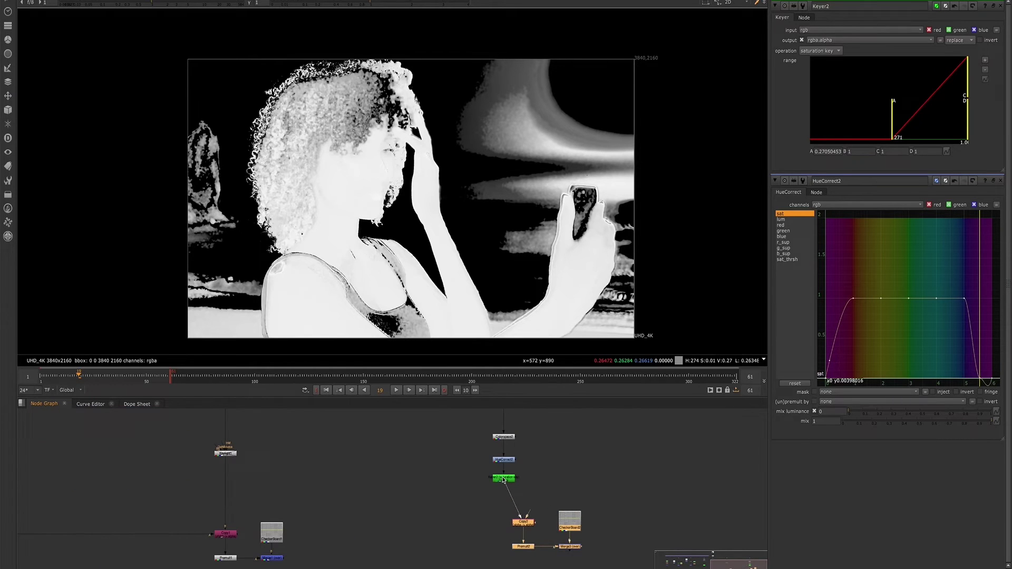
mouse_move(514, 524)
left_mouse_down()
mouse_move(559, 485)
mouse_move(440, 461)
left_mouse_up()
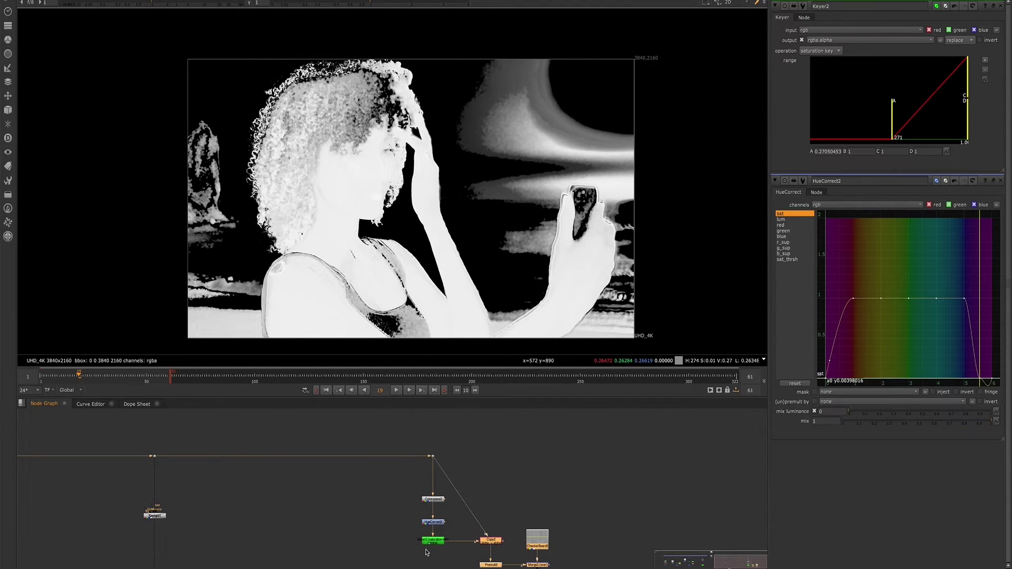
left_click_drag(461, 498, 491, 459, "ctrl")
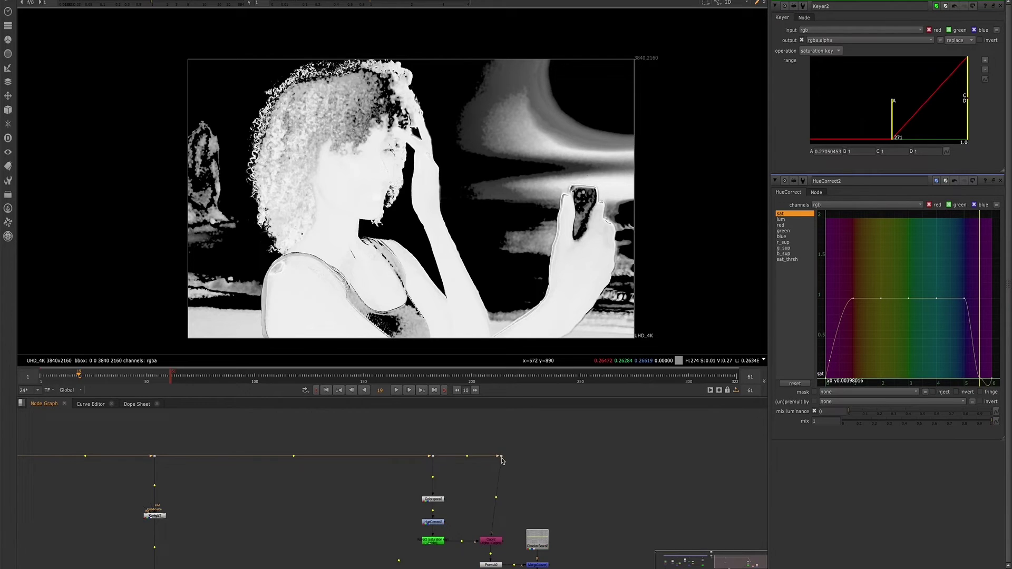
scroll(491, 463, "down", 3)
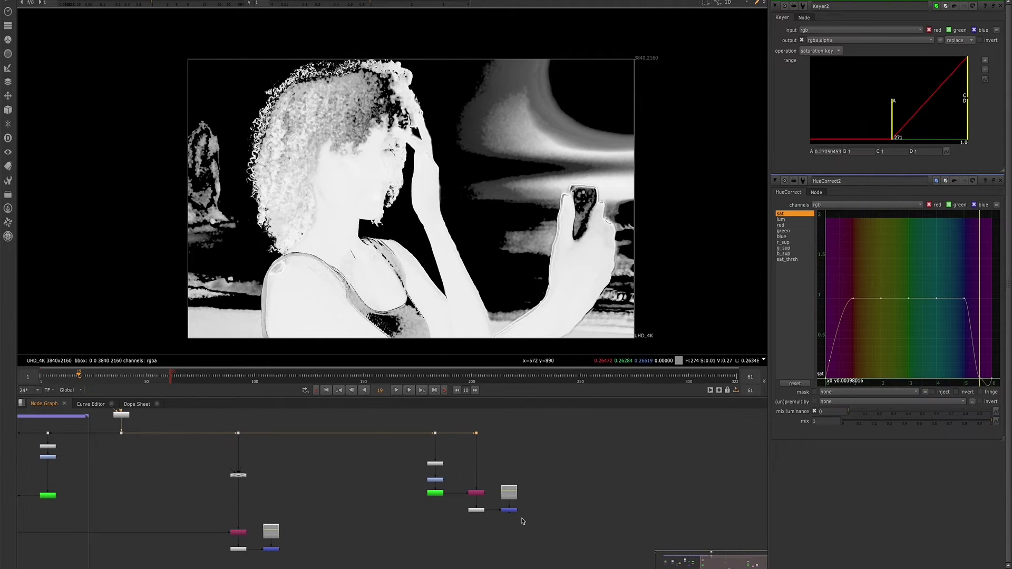
View the checkerboard composite and lower Keyer2's range limits until the face is opaque
key("1")
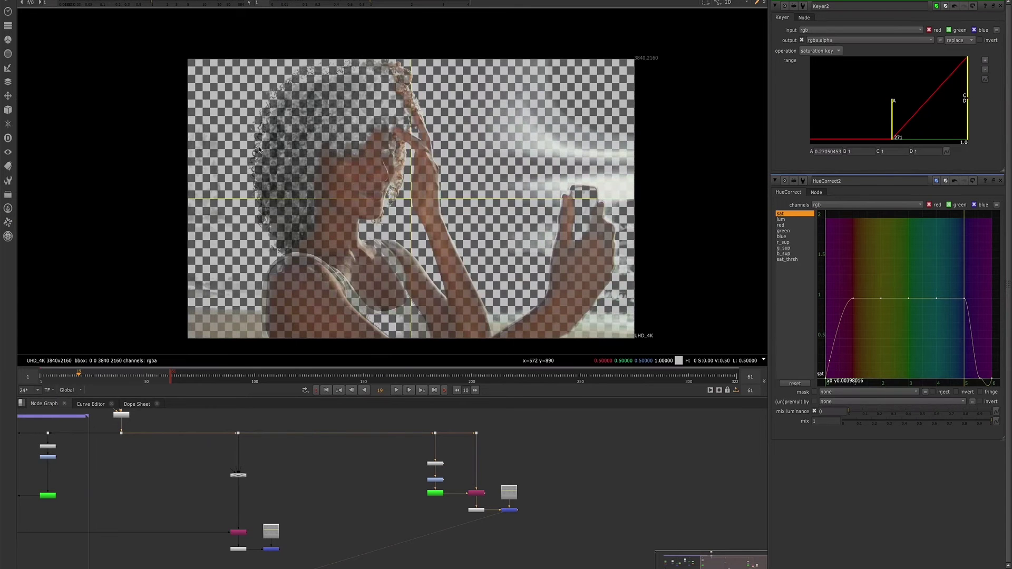
scroll(257, 173, "up", 1)
scroll(256, 174, "up", 1)
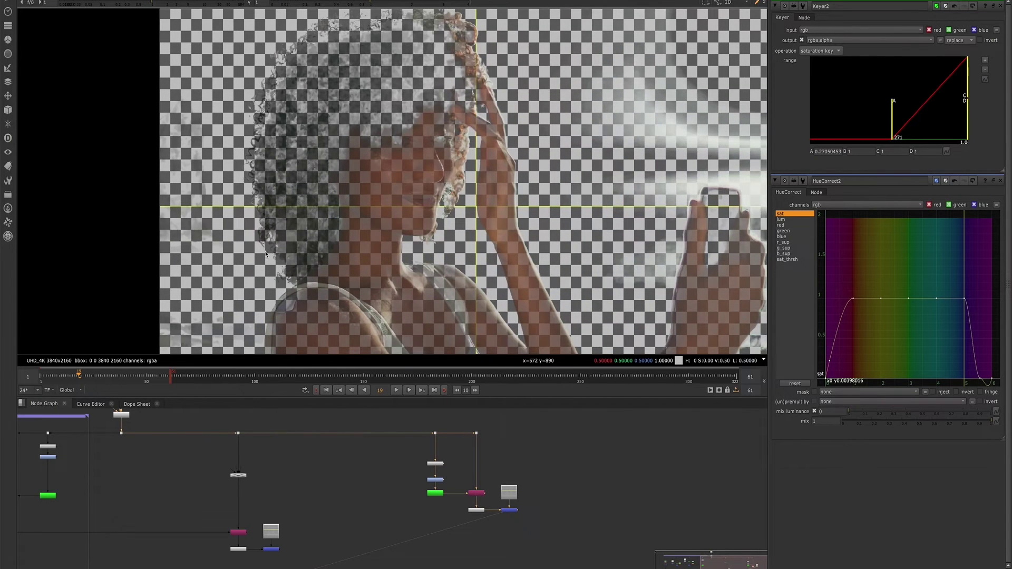
scroll(262, 224, "down", 1)
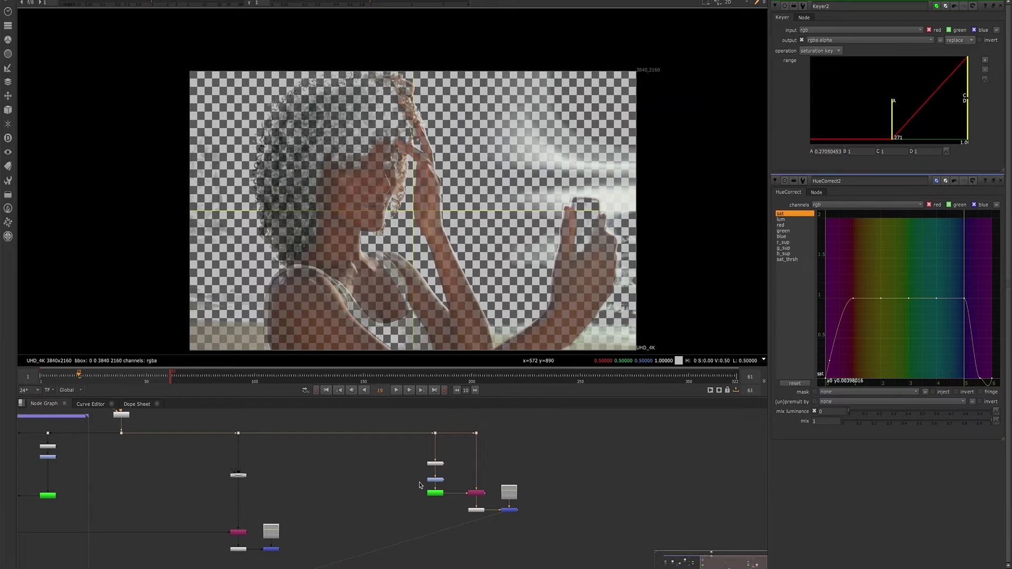
left_click(437, 497)
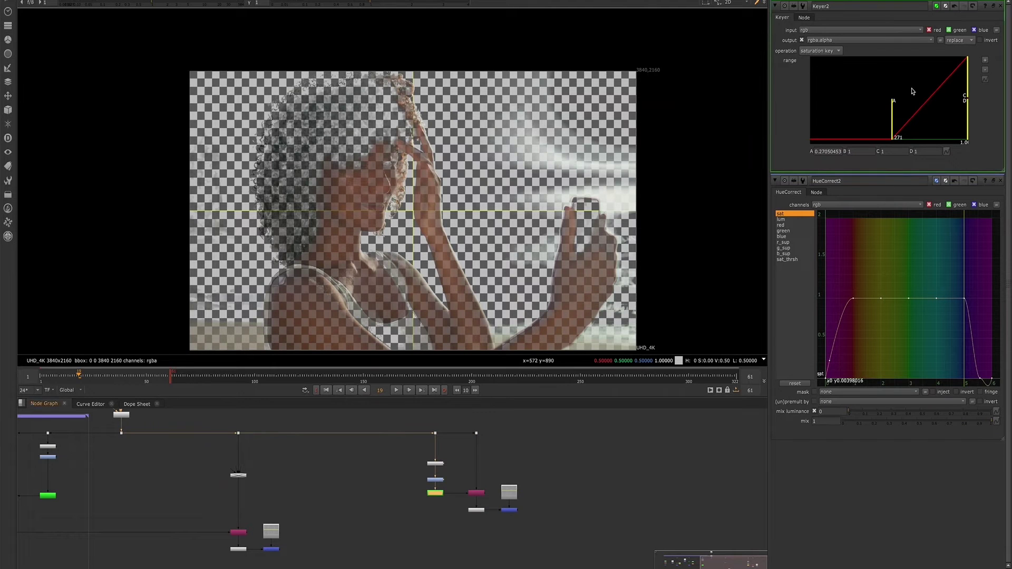
left_click_drag(891, 111, 883, 111)
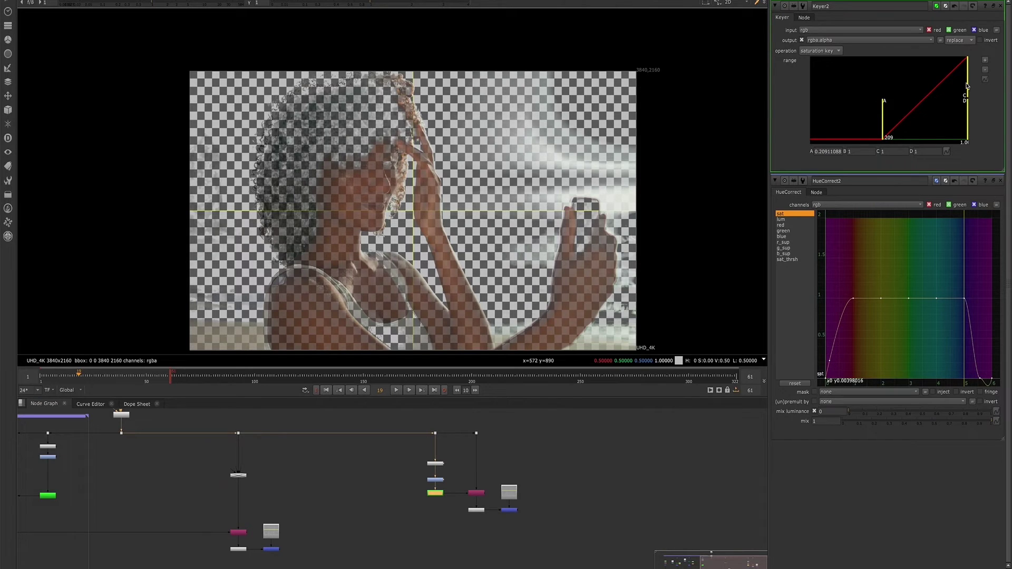
left_click_drag(965, 87, 944, 91)
left_click_drag(884, 108, 868, 111)
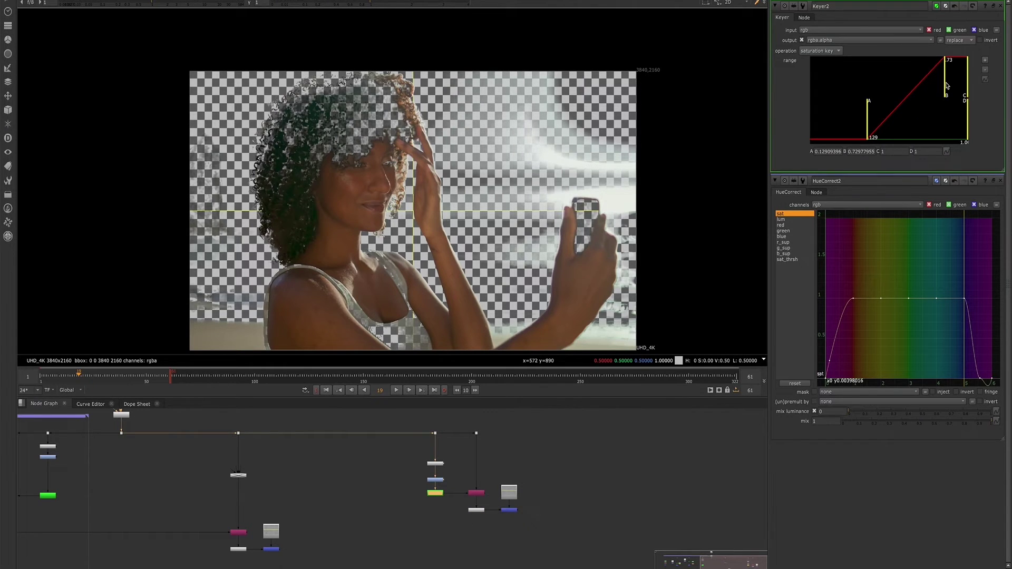
Refine the range to roughly 0.12–0.43 to solidify the hair, then nudge the key nodes left
left_click_drag(946, 86, 921, 93)
mouse_move(868, 118)
left_mouse_down()
mouse_move(882, 121)
mouse_move(867, 118)
left_mouse_up()
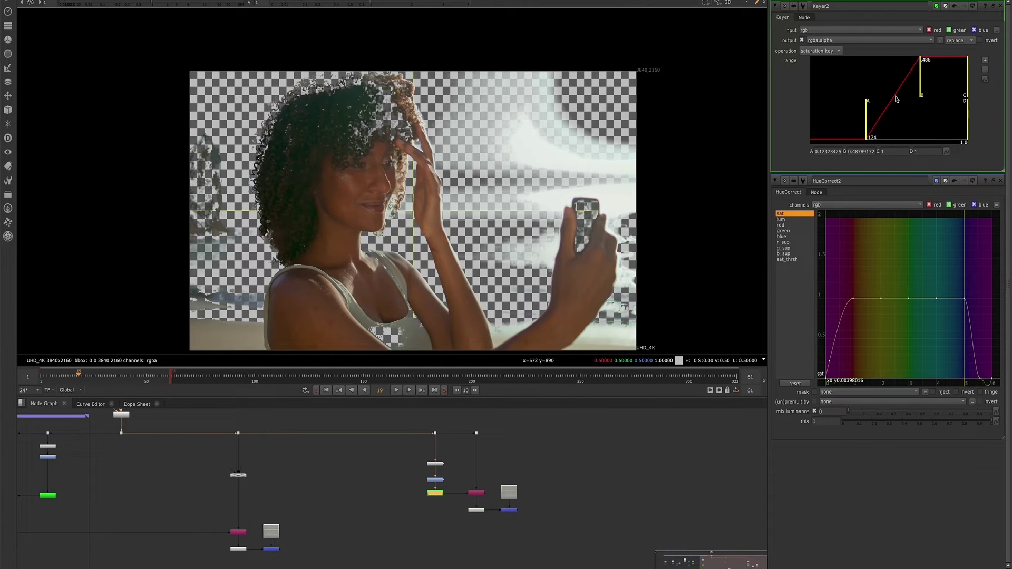
left_click_drag(920, 95, 913, 95)
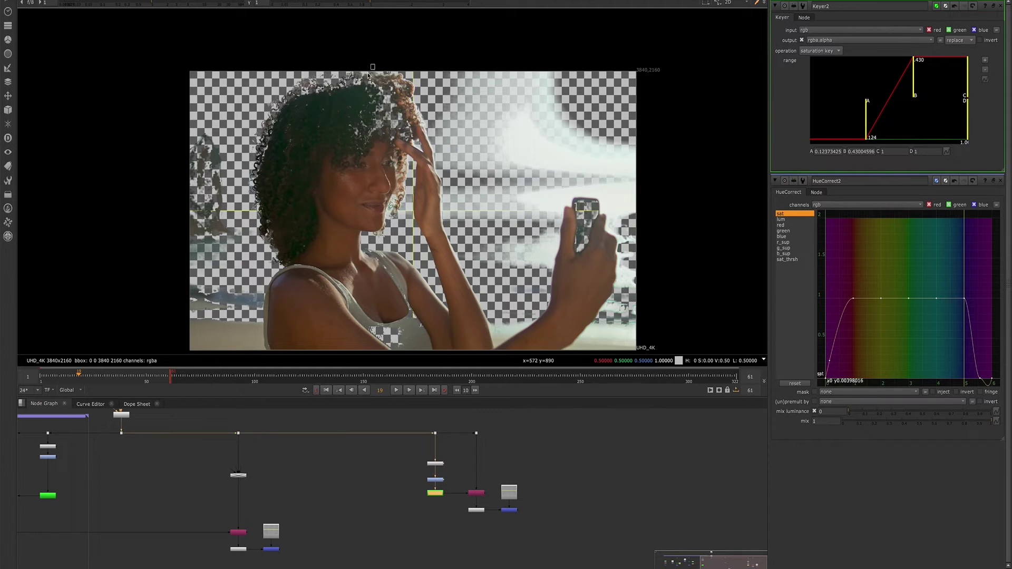
mouse_move(367, 75)
left_mouse_down("ctrl+shift")
mouse_move(263, 134)
mouse_move(313, 274)
left_mouse_up("ctrl+shift")
mouse_move(412, 424)
left_mouse_down()
mouse_move(450, 516)
mouse_move(421, 496)
left_mouse_up()
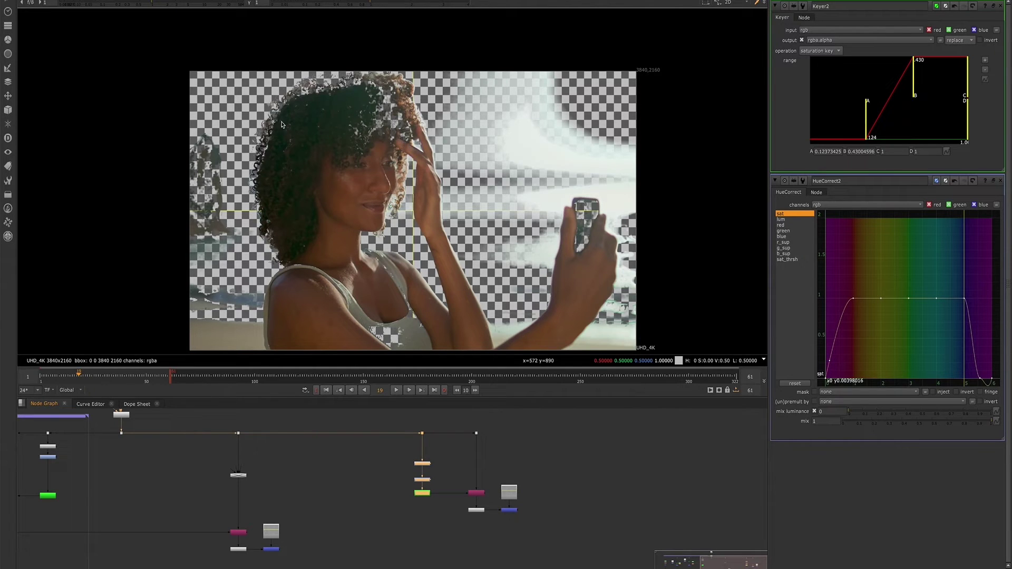
scroll(393, 470, "down", 1)
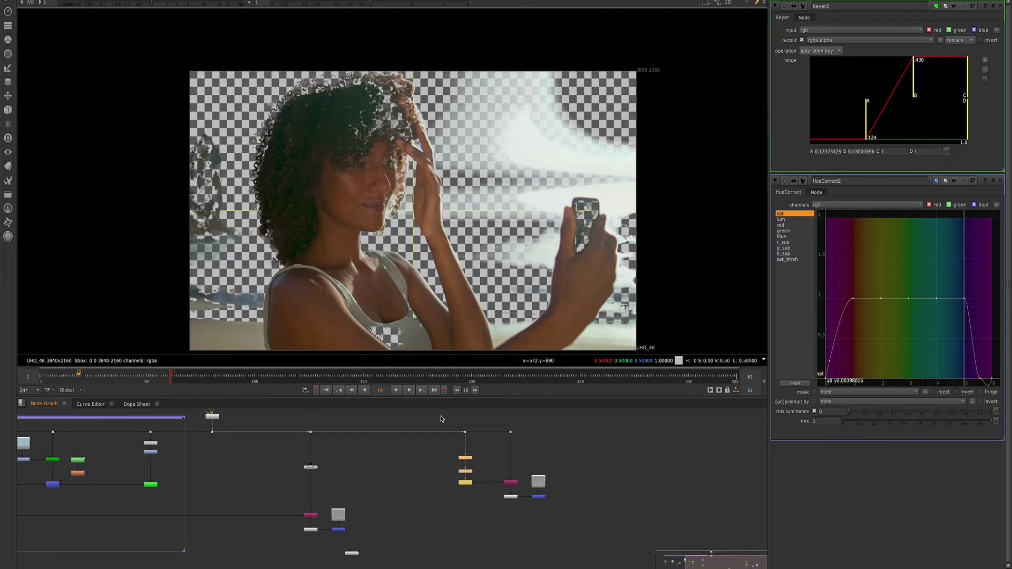
mouse_move(439, 414)
left_mouse_down()
mouse_move(548, 495)
mouse_move(560, 482)
left_mouse_up()
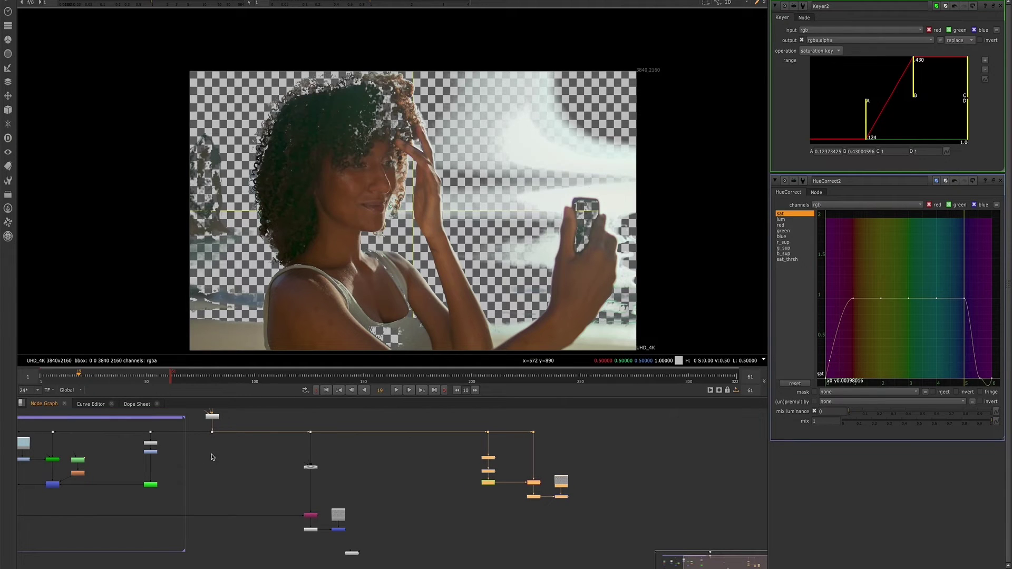
middle_click_drag(134, 457, 235, 476)
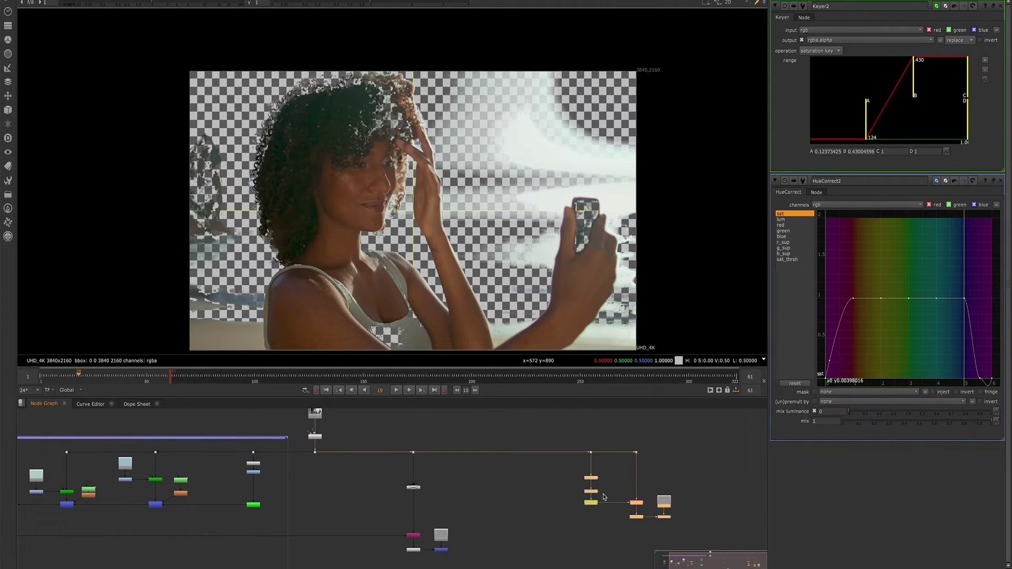
scroll(112, 472, "up", 1)
scroll(131, 472, "up", 1)
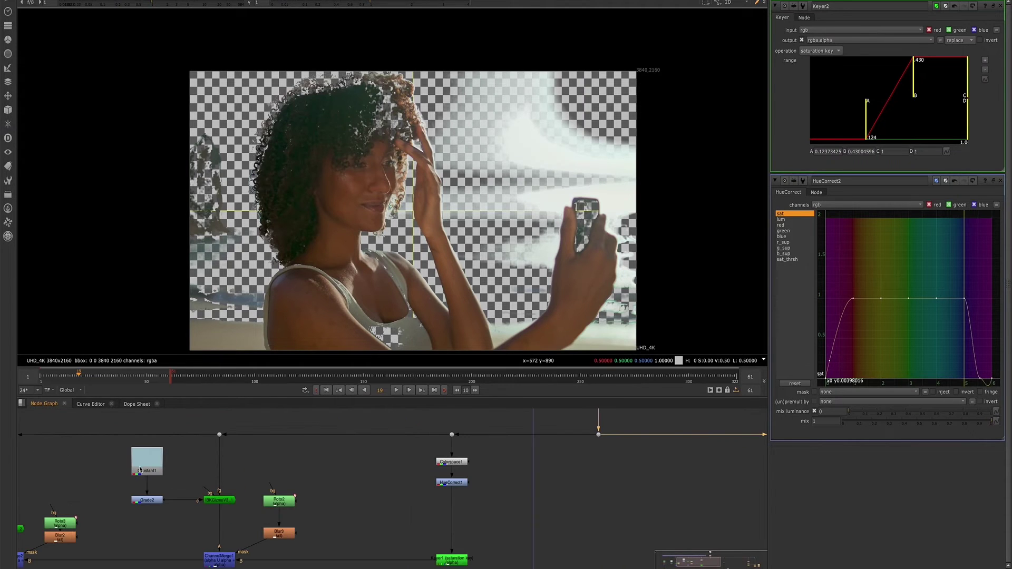
scroll(157, 477, "down", 2)
scroll(541, 489, "down", 1)
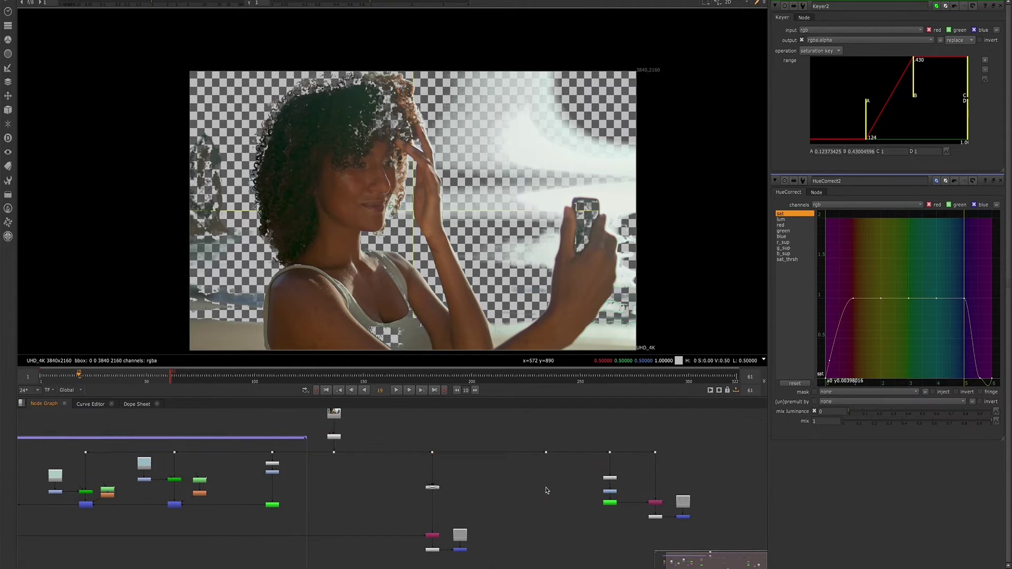
Add a Constant node to the graph with its colour set to white (1)
key("Tab")
type("co")
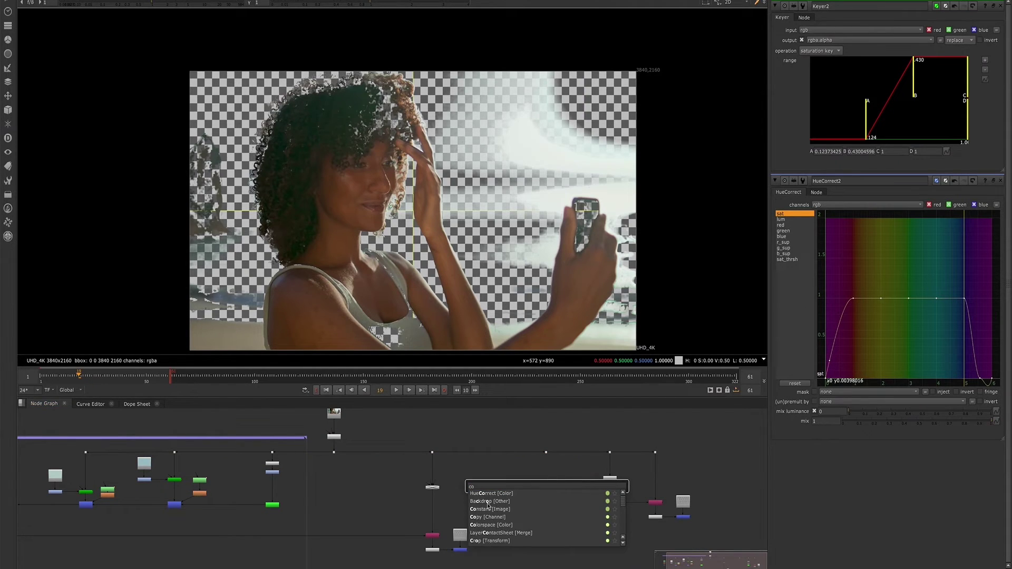
left_click(491, 509)
left_click_drag(571, 479, 559, 468)
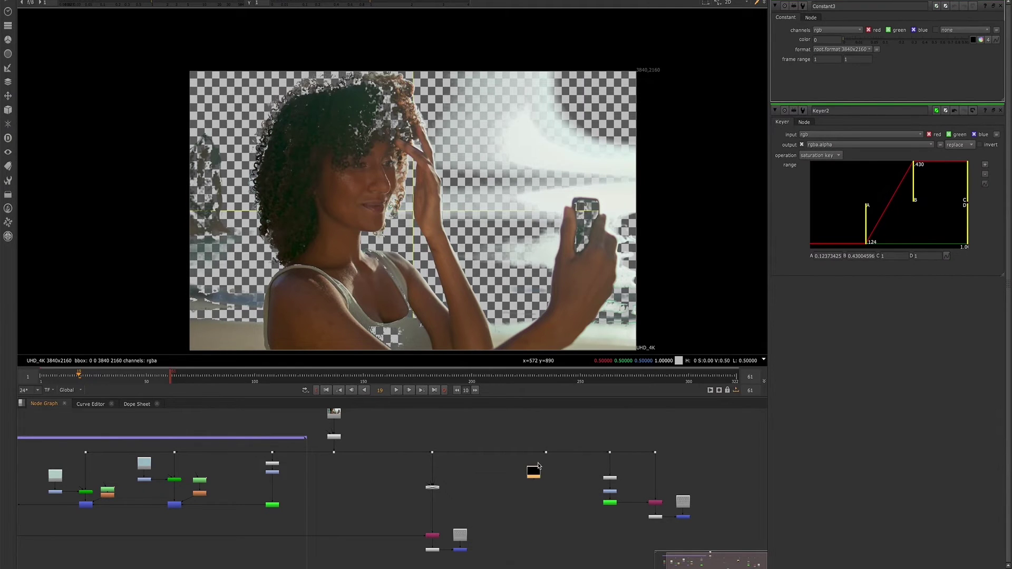
left_click(812, 38)
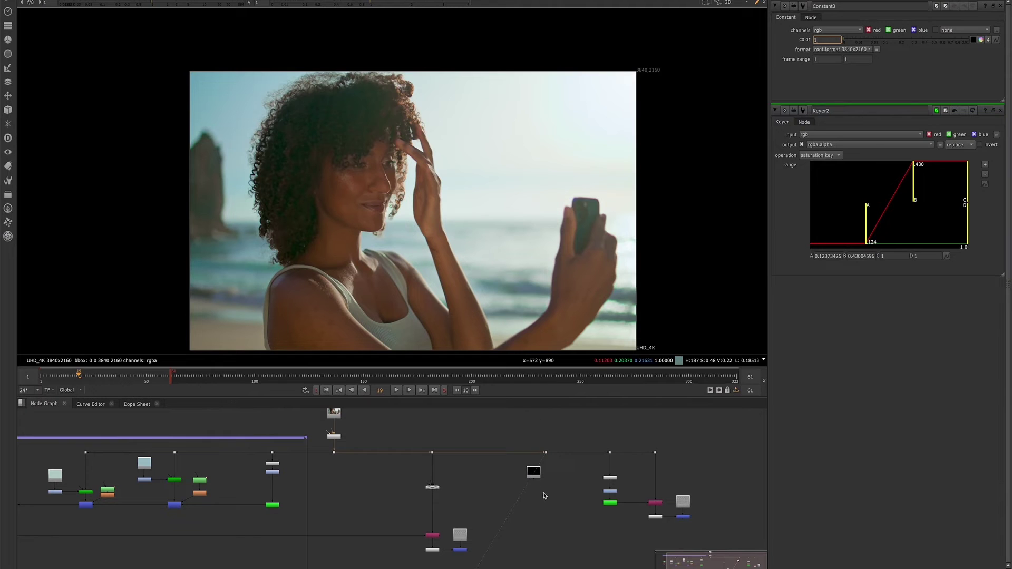
type("1")
key("Return")
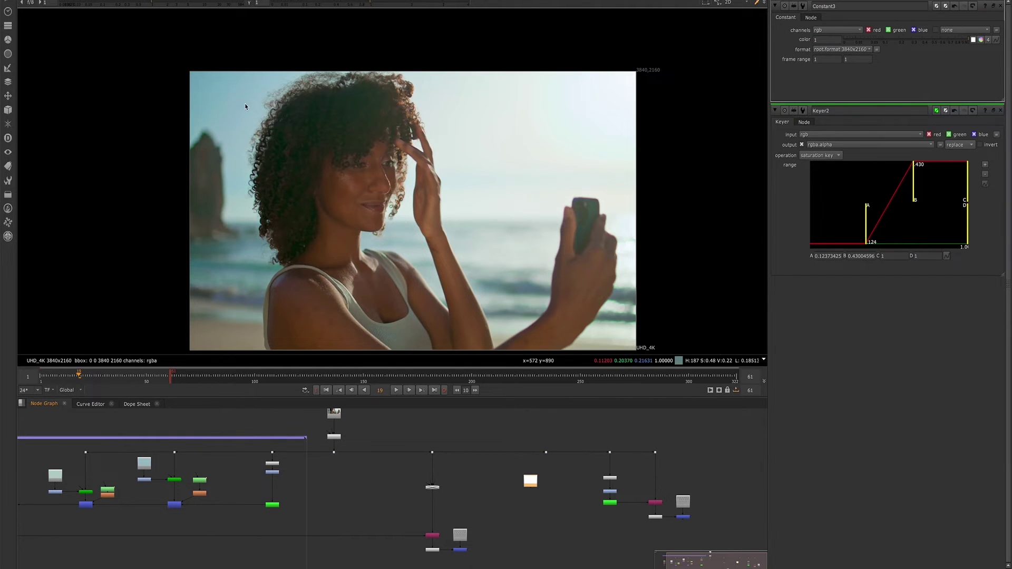
scroll(261, 103, "up", 2)
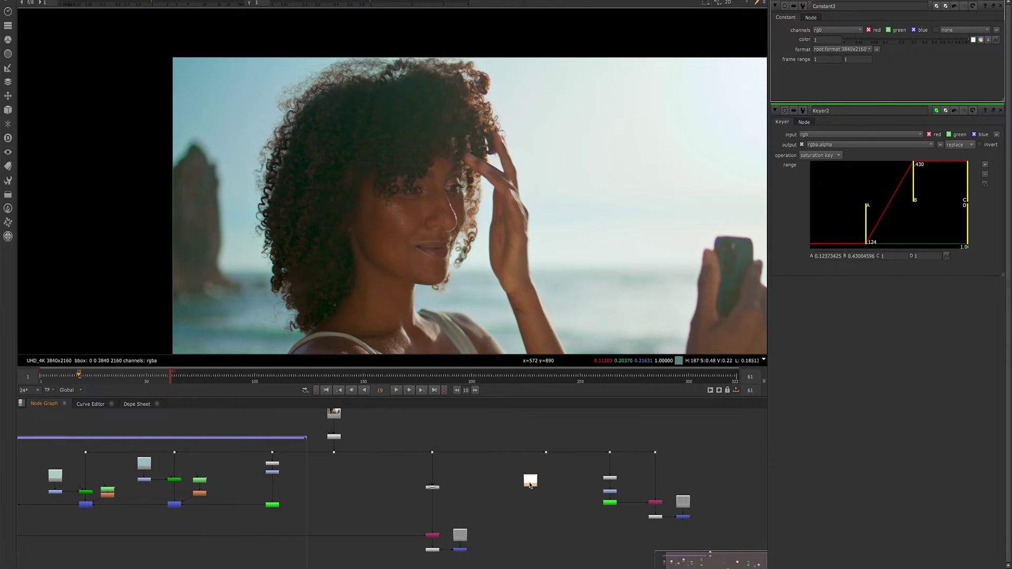
Sample the sky blue from the beach footage into the Constant's colour
key("1")
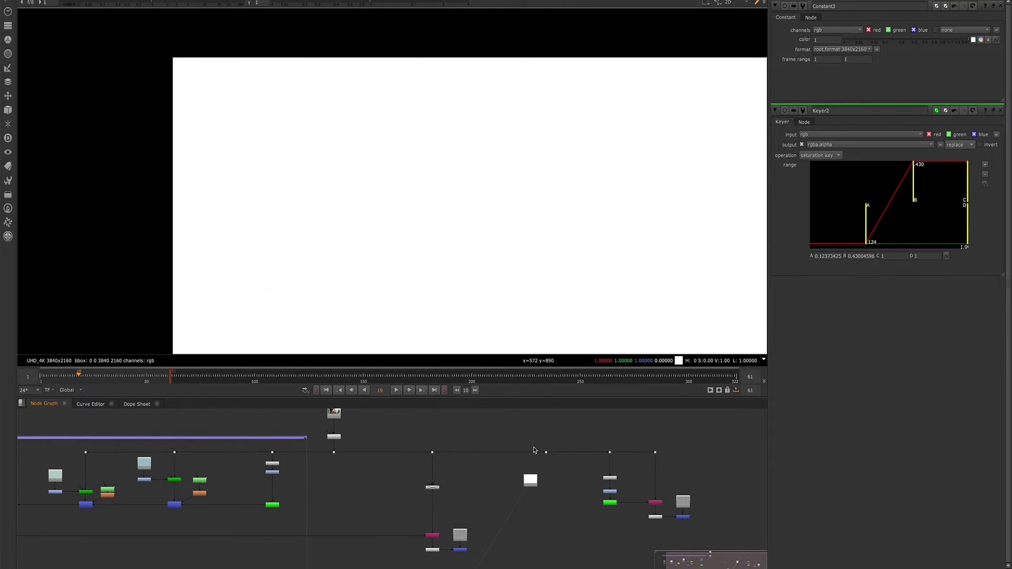
key("1")
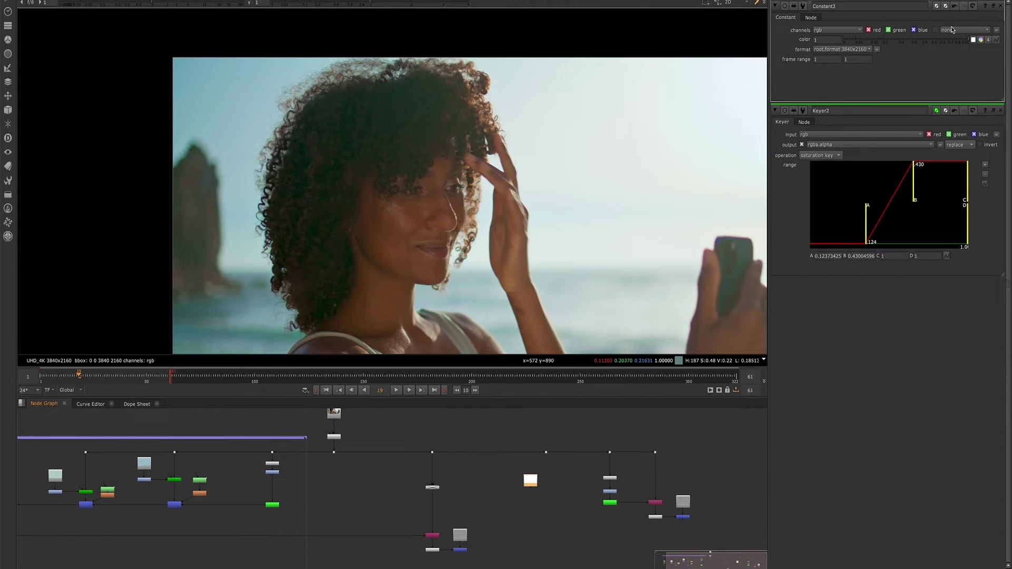
left_click(973, 40)
scroll(281, 108, "up", 3)
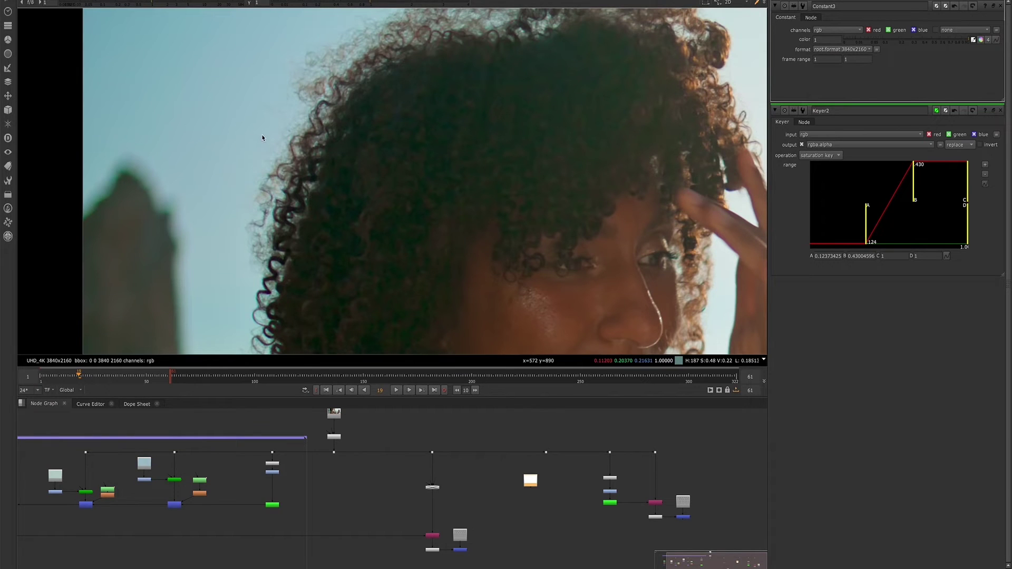
left_click(265, 136, "ctrl")
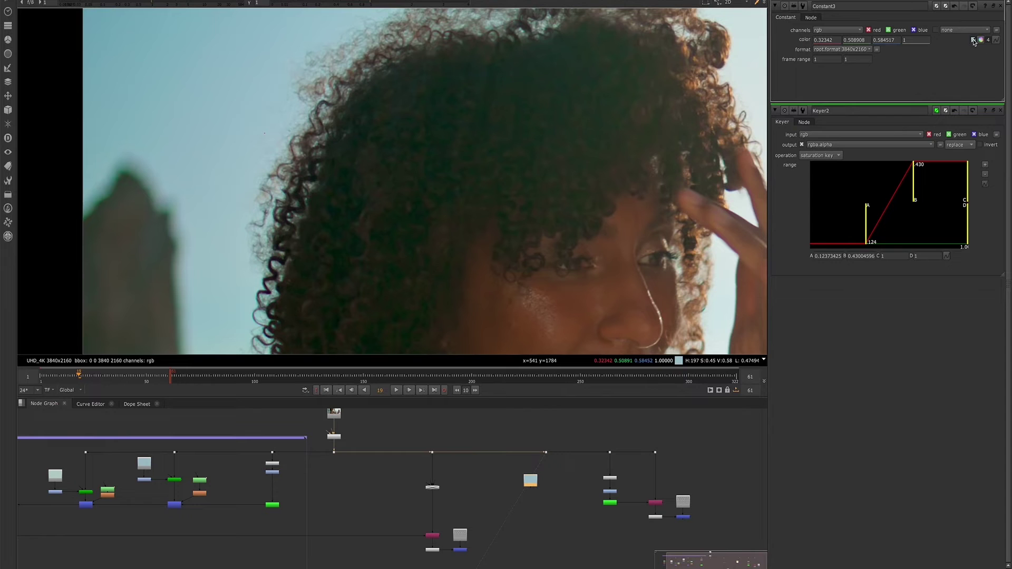
scroll(556, 450, "down", 2)
scroll(537, 474, "down", 1)
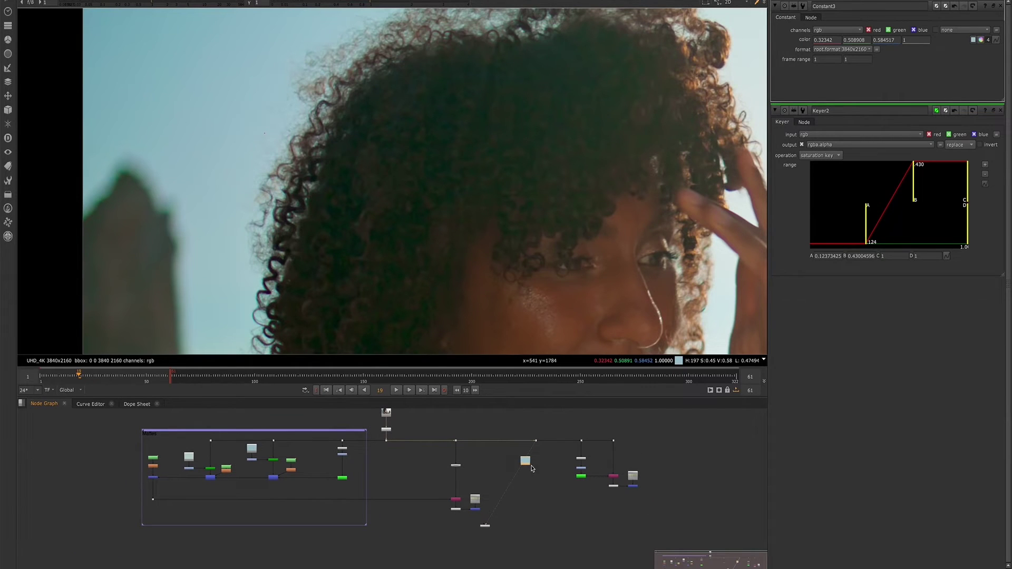
Add an IBK keyer beside the sky-blue Constant and view its keyed result
key("Tab")
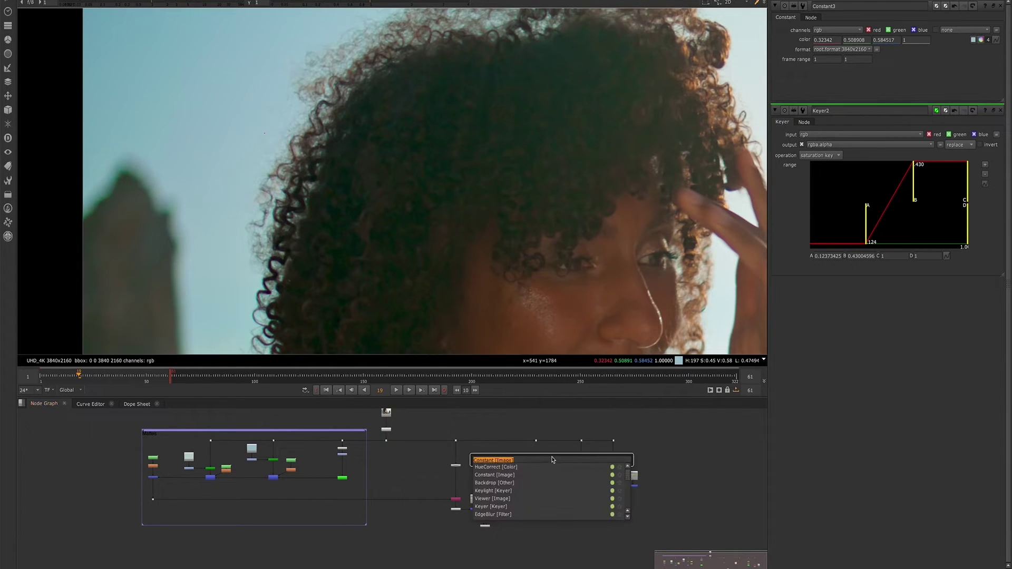
type("ibk")
key("Return")
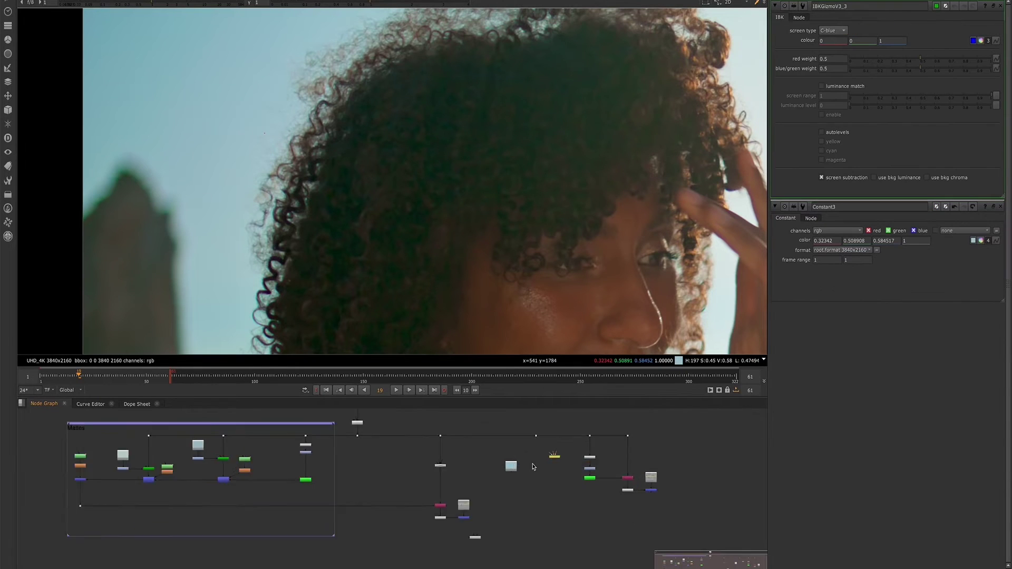
scroll(542, 474, "up", 2)
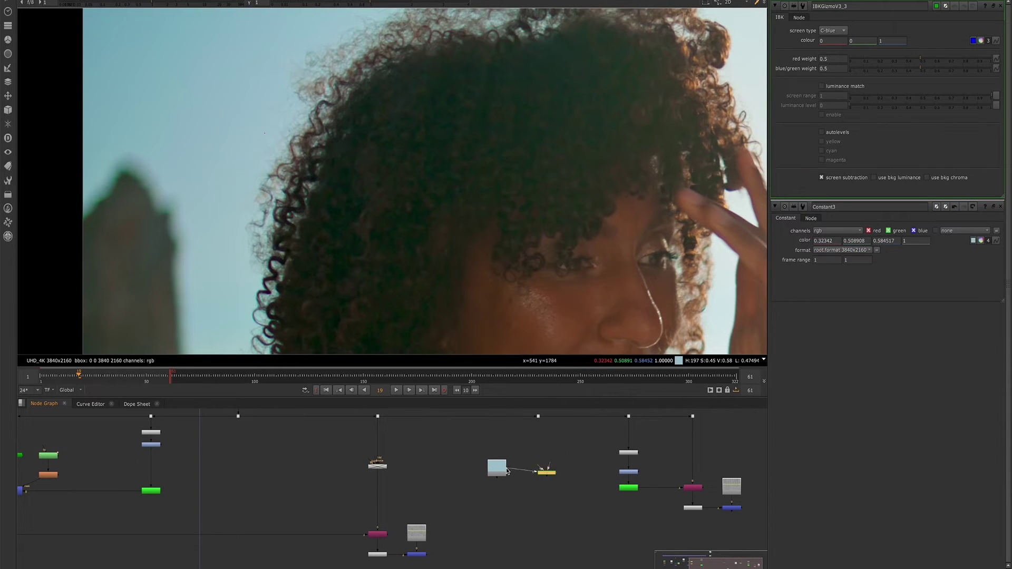
left_click_drag(497, 468, 538, 416)
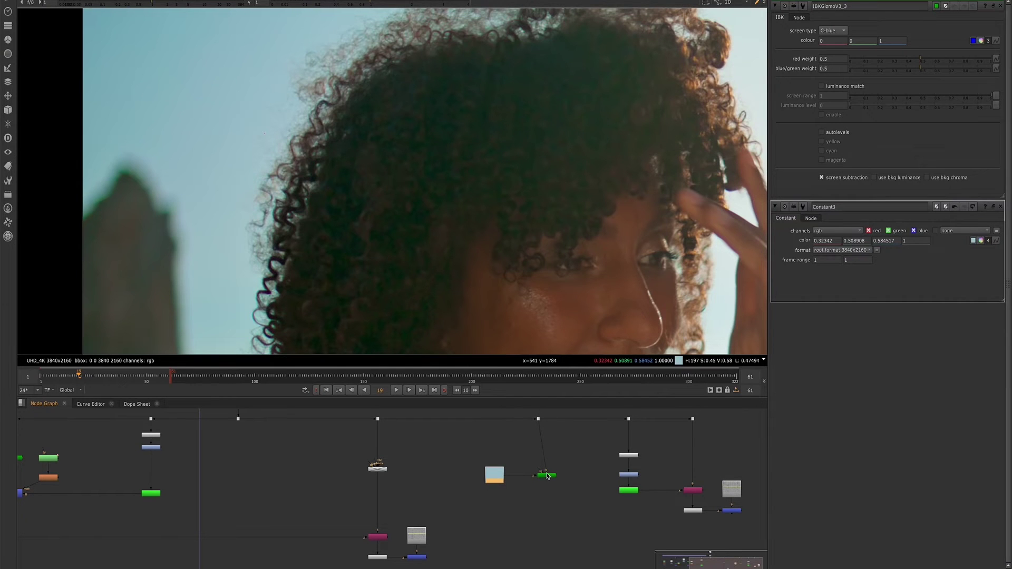
left_click_drag(548, 475, 539, 480)
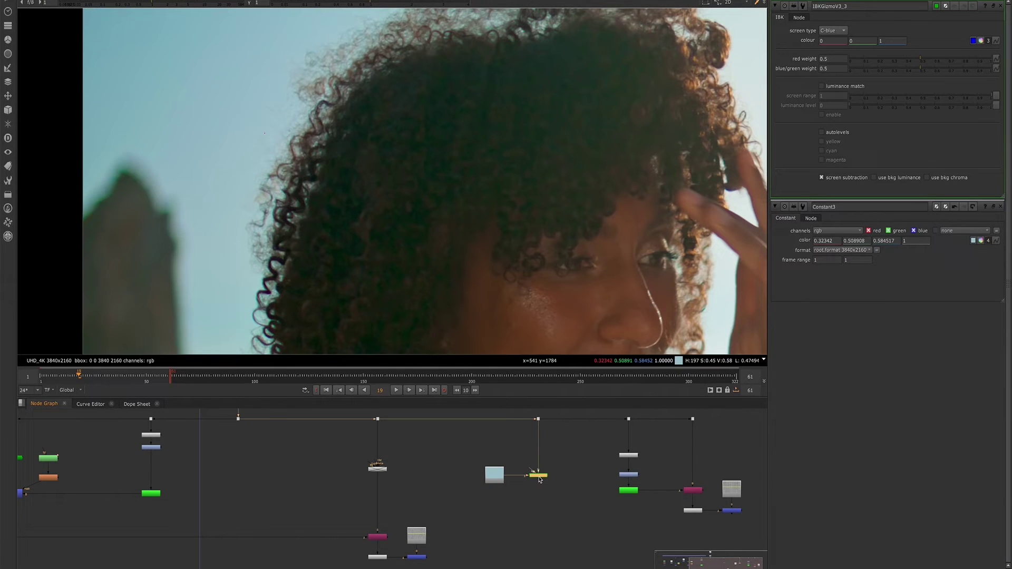
left_click(530, 475)
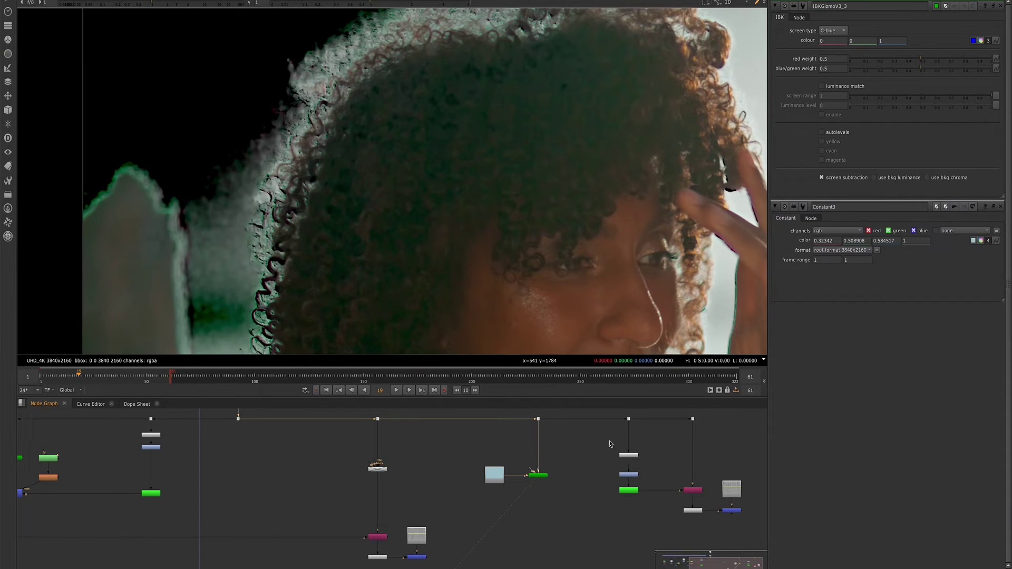
Raise the three stacked right-hand nodes, then drop the four-node group lower
left_click_drag(610, 441, 652, 504)
left_click_drag(632, 494, 632, 485)
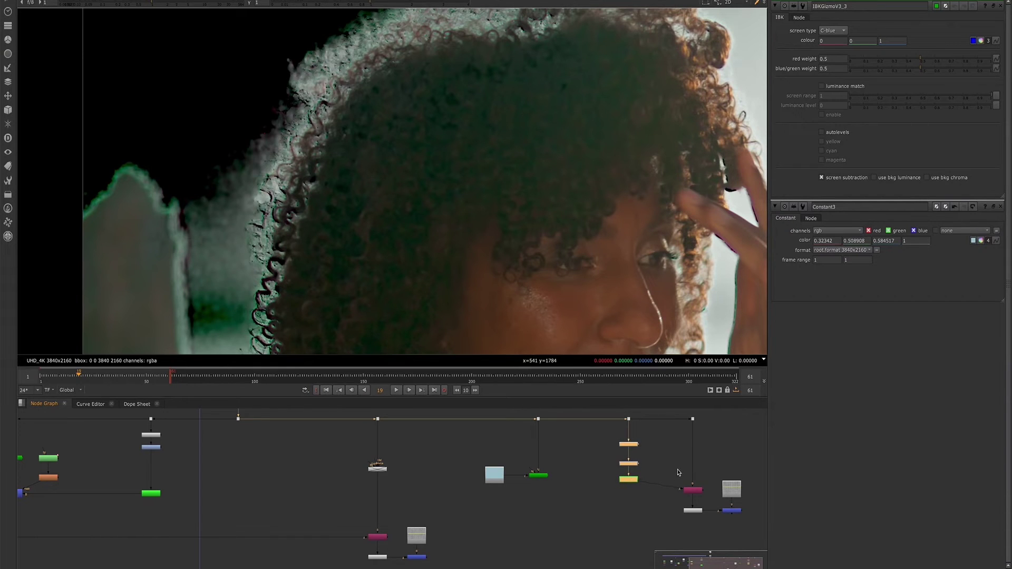
scroll(677, 473, "down", 2)
mouse_move(635, 430)
left_mouse_down()
mouse_move(698, 486)
mouse_move(685, 497)
left_mouse_up()
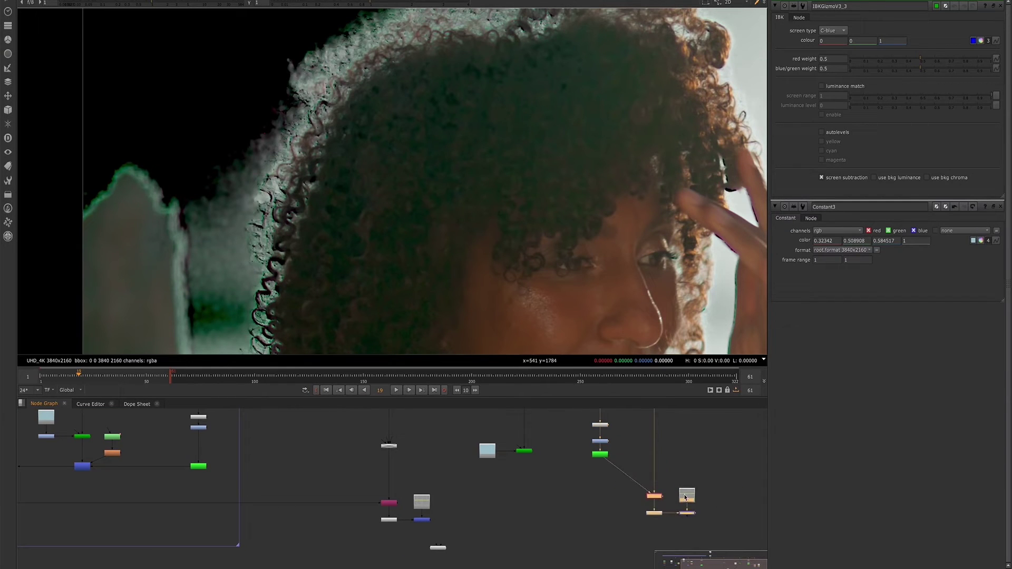
Insert a ChannelMerge into the existing pipe and view the result downstream
left_click(594, 491)
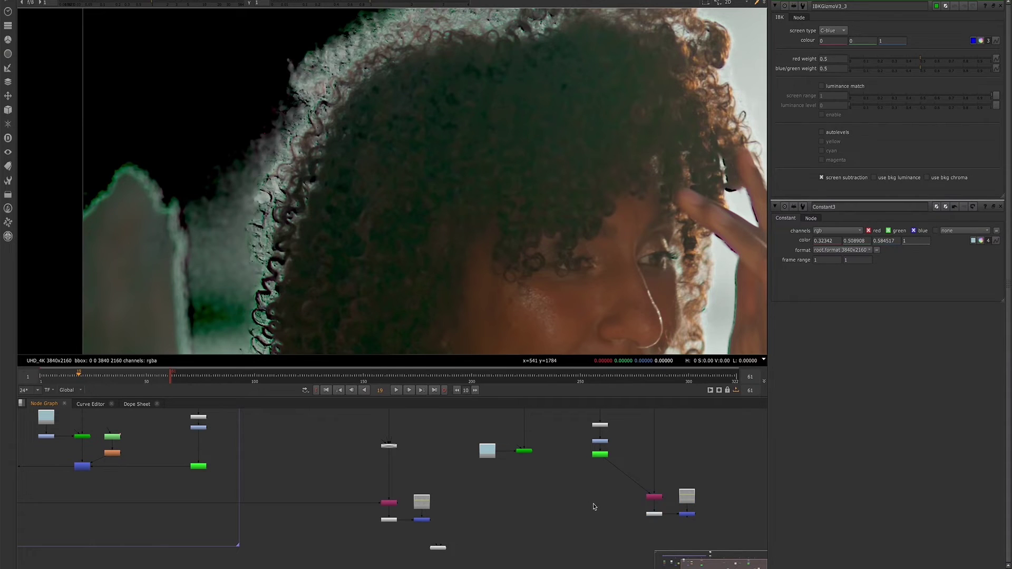
key("Tab")
type("chan")
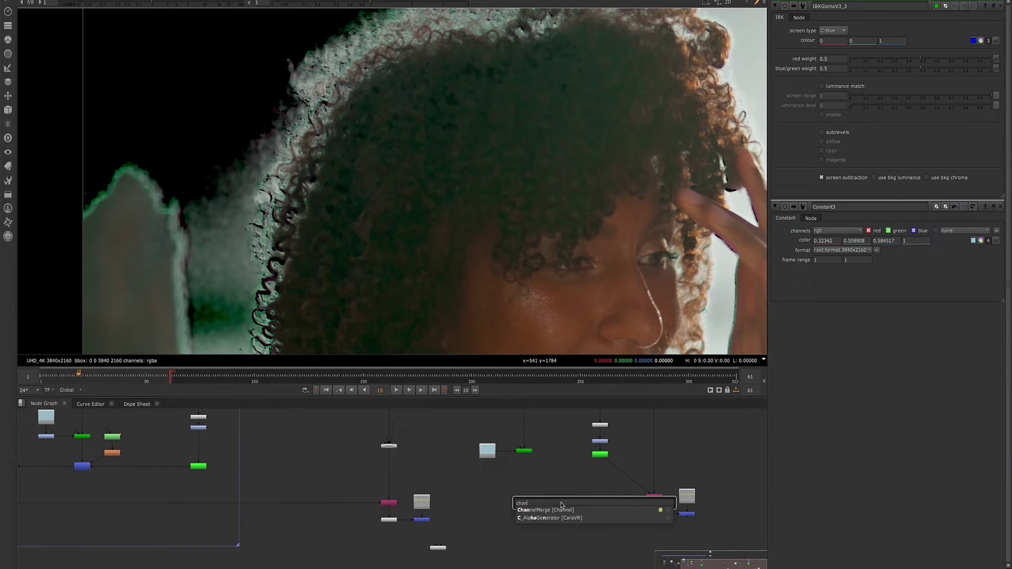
left_click(545, 511)
mouse_move(592, 506)
left_mouse_down()
mouse_move(621, 475)
mouse_move(598, 483)
mouse_move(525, 453)
left_mouse_up()
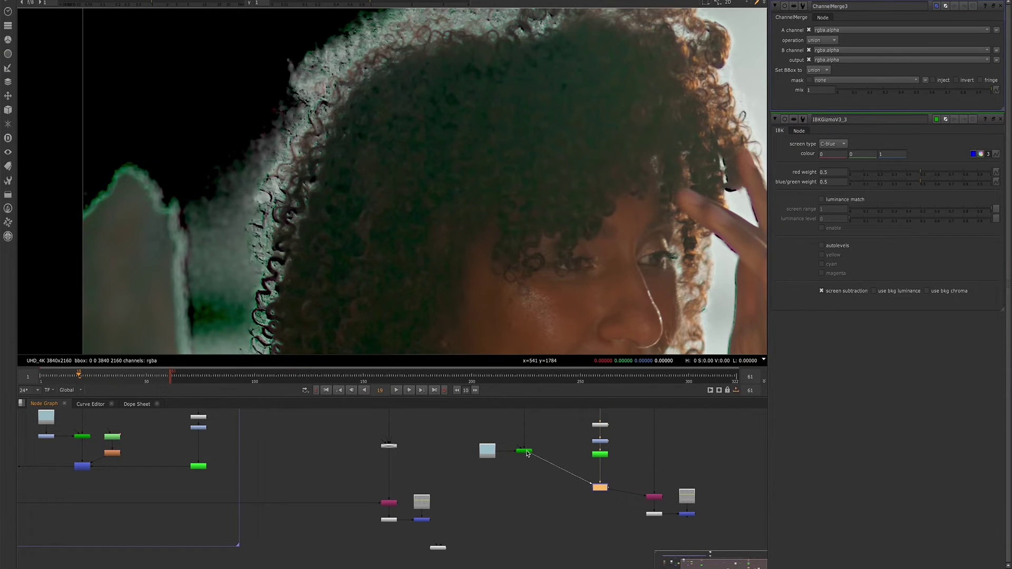
left_click(692, 515)
key("1")
scroll(411, 198, "down", 3)
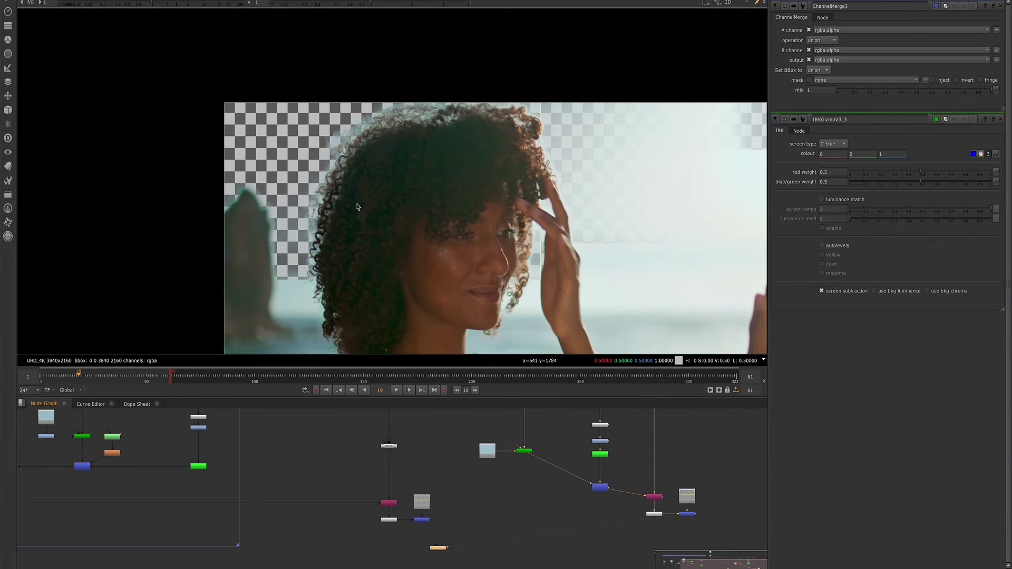
scroll(303, 101, "up", 1)
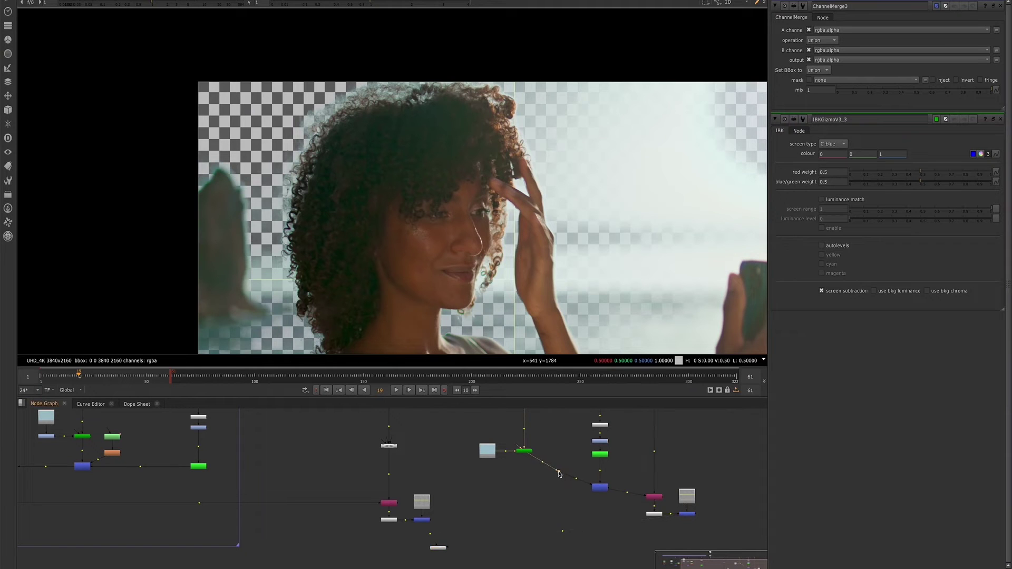
Try nudging the IBK node and its input, undoing both moves
left_click_drag(560, 472, 544, 481)
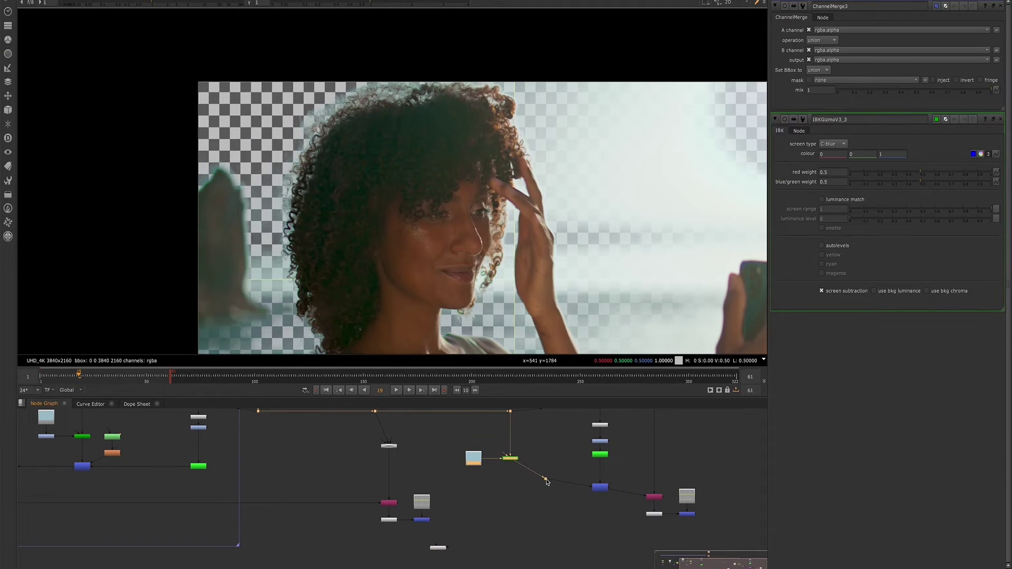
key("ctrl+z")
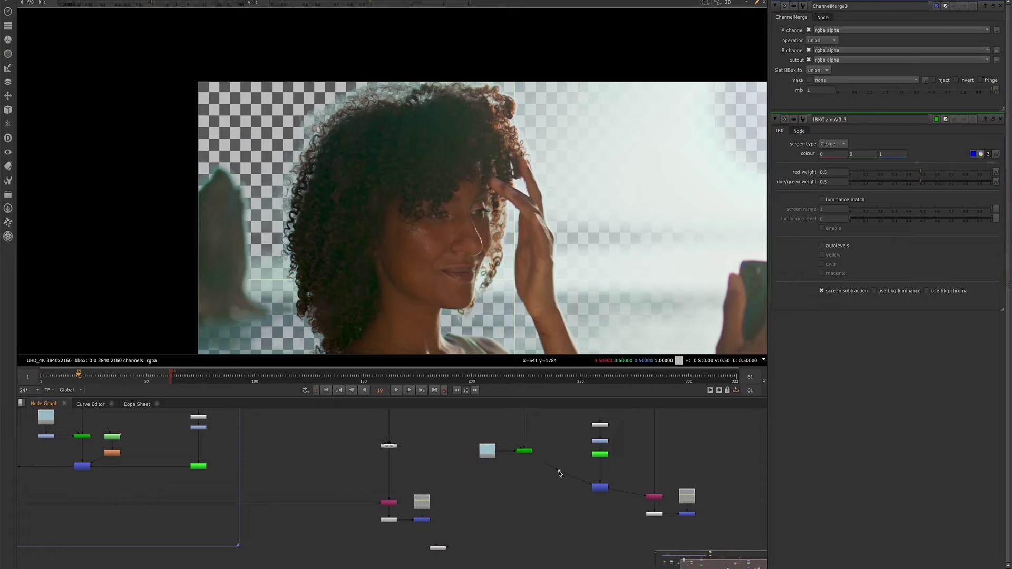
left_click_drag(559, 475, 525, 488)
key("ctrl+z")
Connect the Read node into the key through a new Grade1 node beneath it
left_click_drag(486, 455, 485, 456)
key("g")
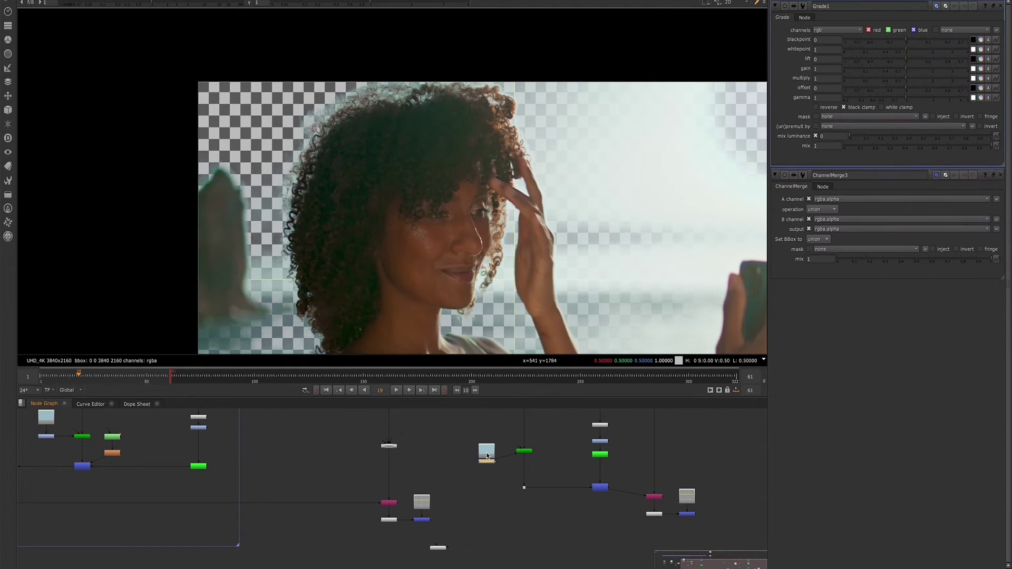
left_click_drag(488, 467, 487, 456)
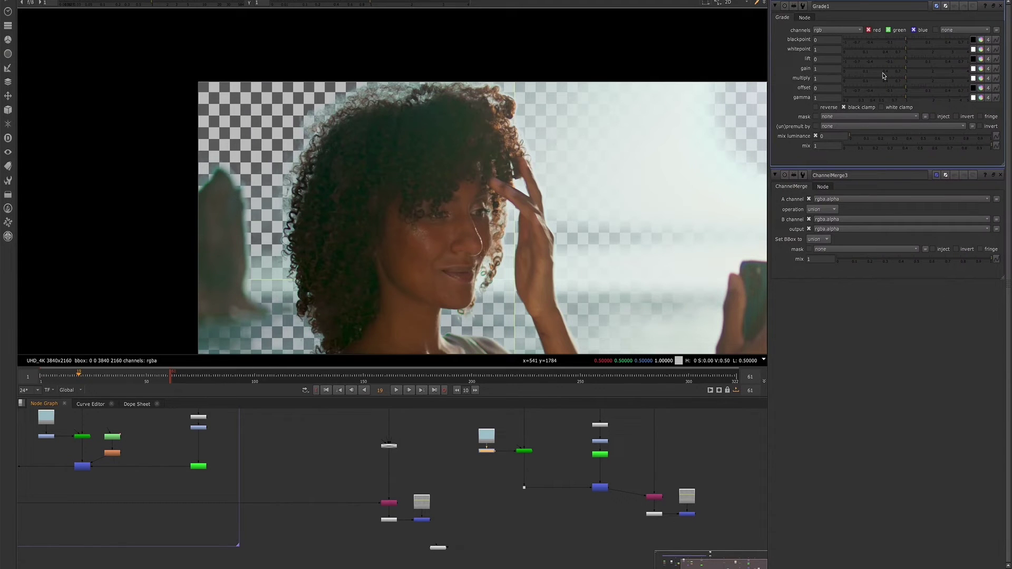
mouse_move(882, 76)
left_mouse_down()
mouse_move(914, 74)
mouse_move(884, 73)
mouse_move(912, 78)
mouse_move(896, 78)
left_mouse_up()
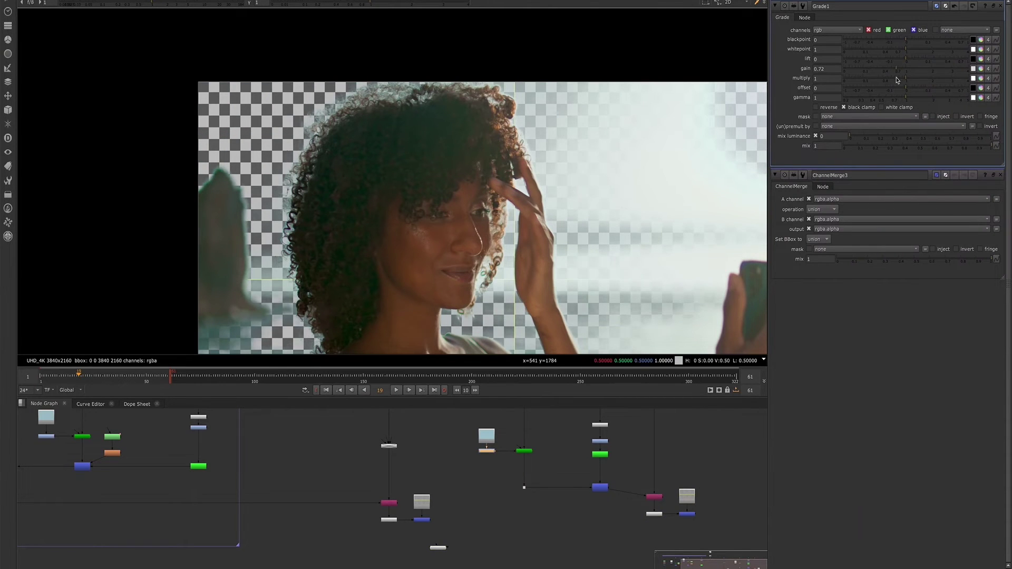
Toggle the ChannelMerge input link on and off to compare the mattes
left_click(603, 490)
key("ctrl+d")
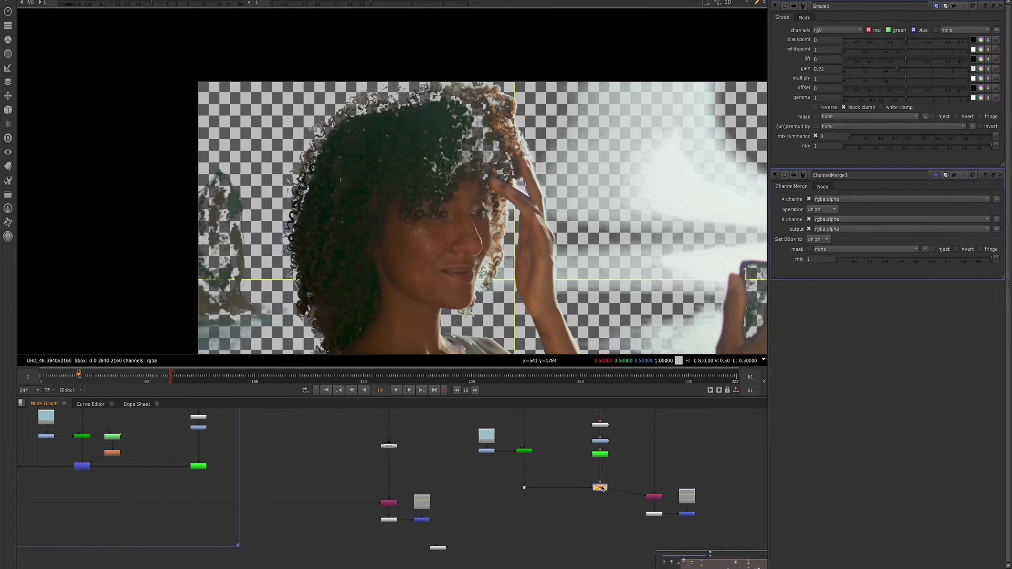
key("ctrl+z")
key("ctrl+shift+z")
key("ctrl+z")
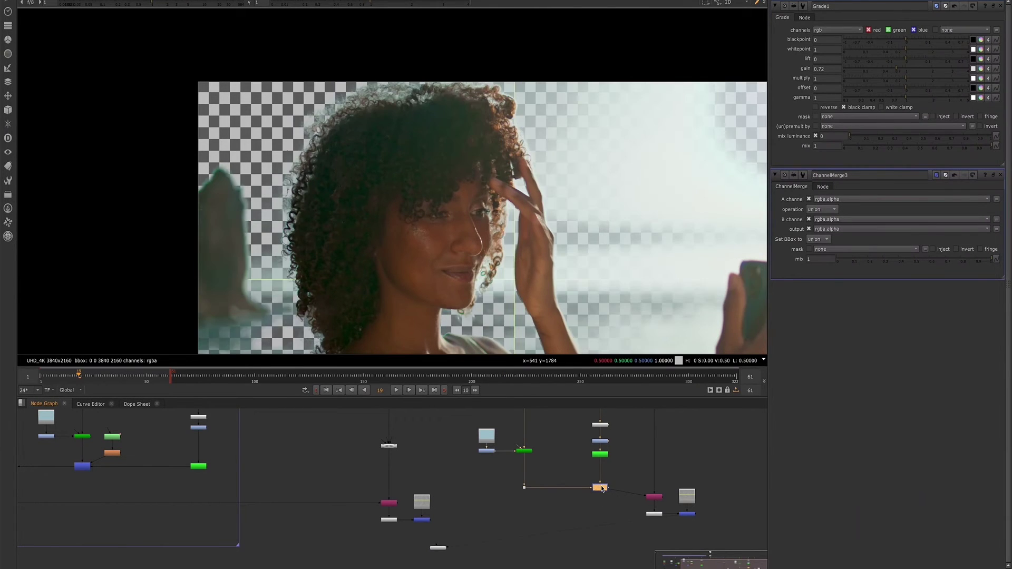
key("ctrl+shift+z")
key("ctrl+z")
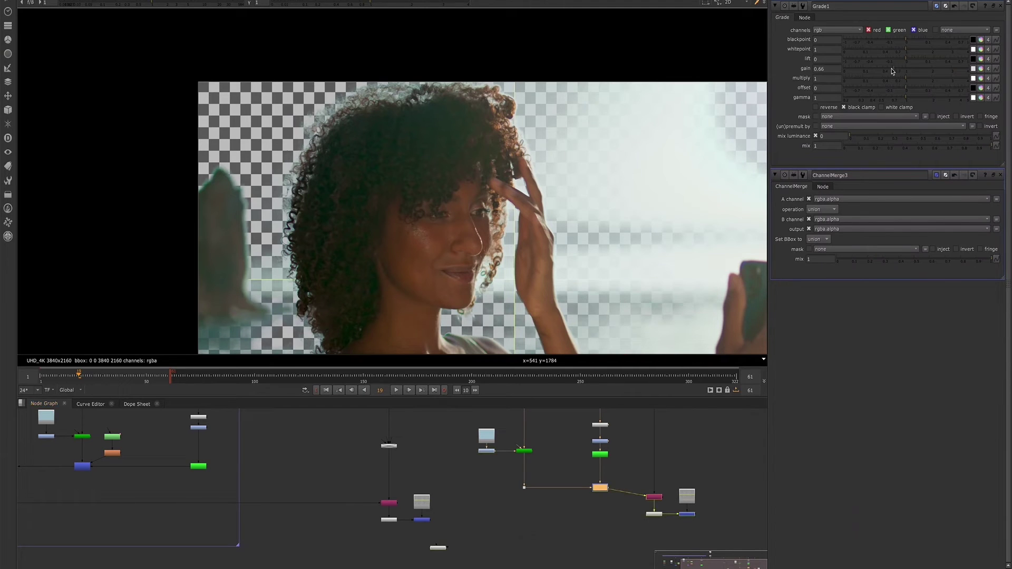
Lower the Grade1 gain to 0.43
left_click_drag(896, 69, 883, 75)
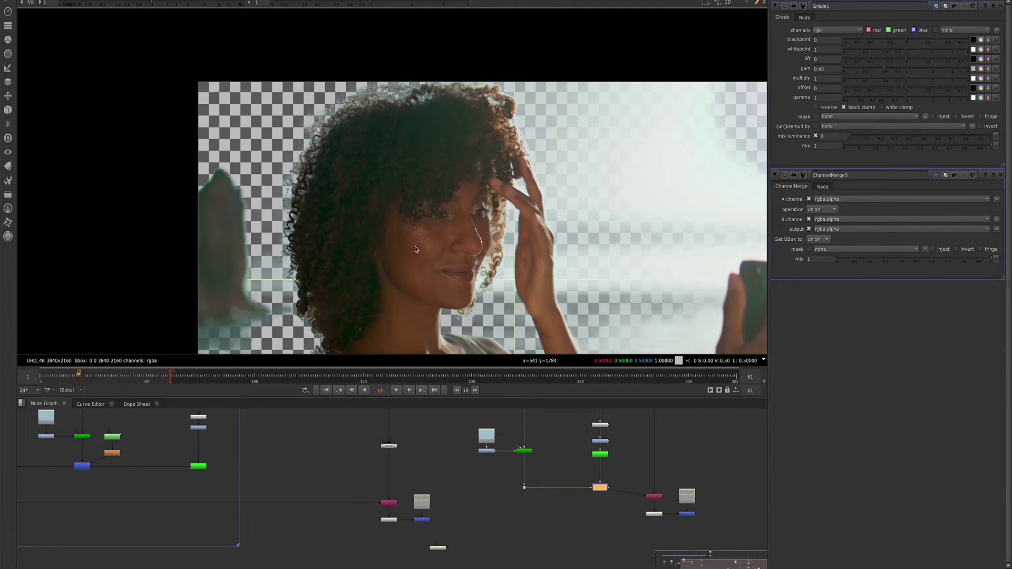
key("ctrl+z")
key("ctrl+shift+z")
Create a Roto node and draw a closed Bezier around the hair on the left
left_click(637, 482)
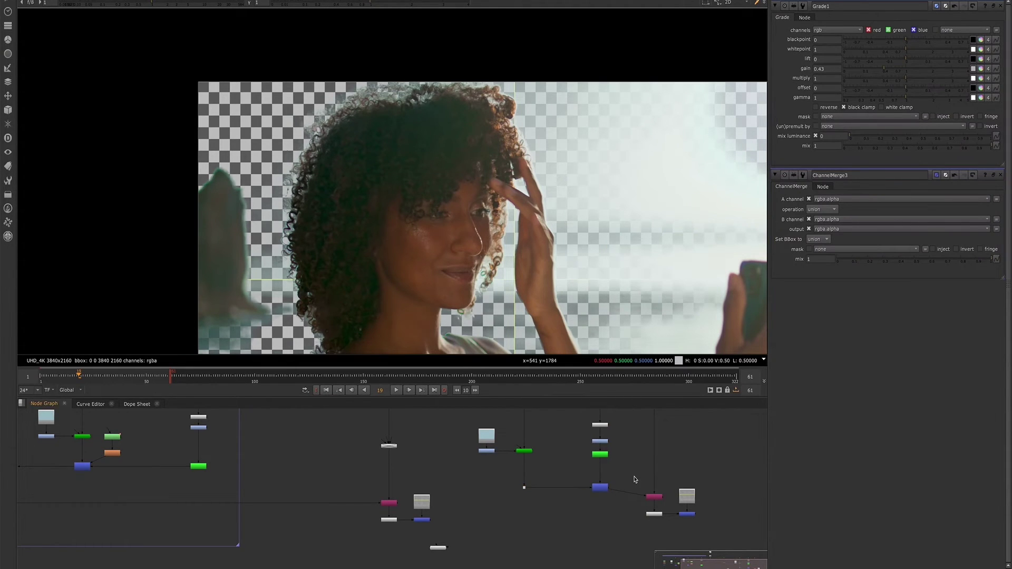
key("o")
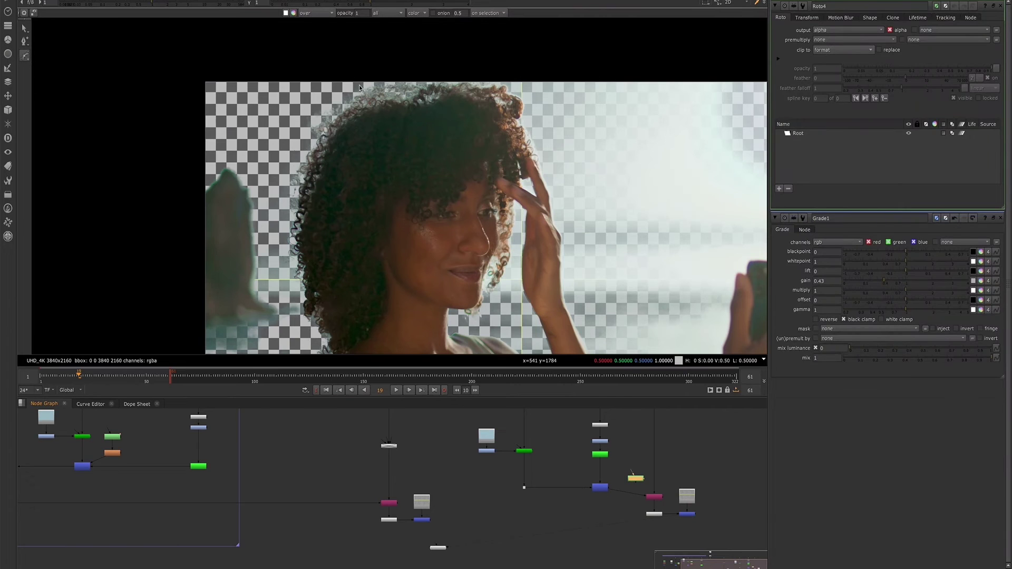
left_click(447, 116)
left_click_drag(419, 70, 332, 84)
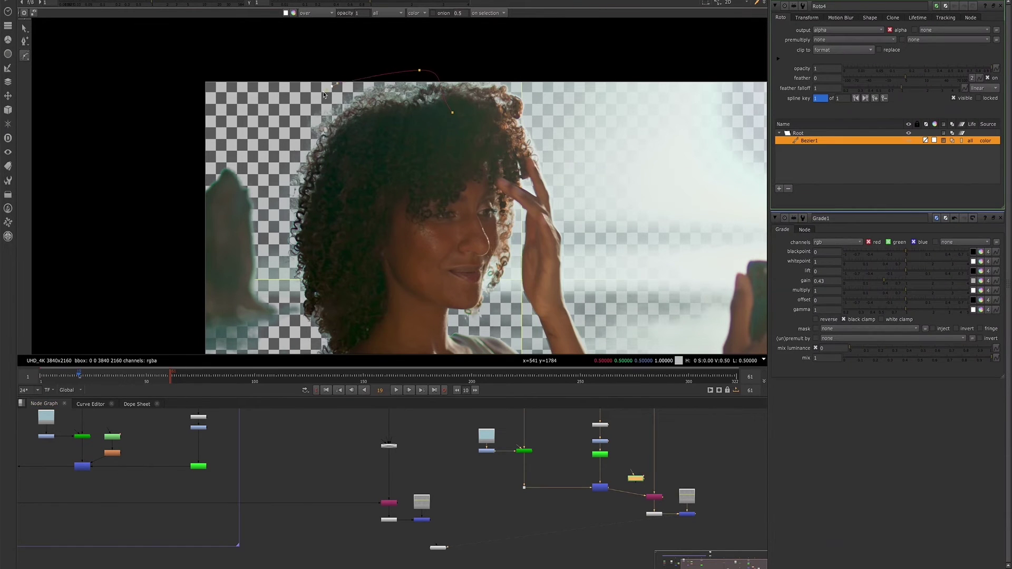
left_click(311, 260)
left_click_drag(446, 165, 458, 150)
left_click(452, 113)
left_click(452, 113)
key("q")
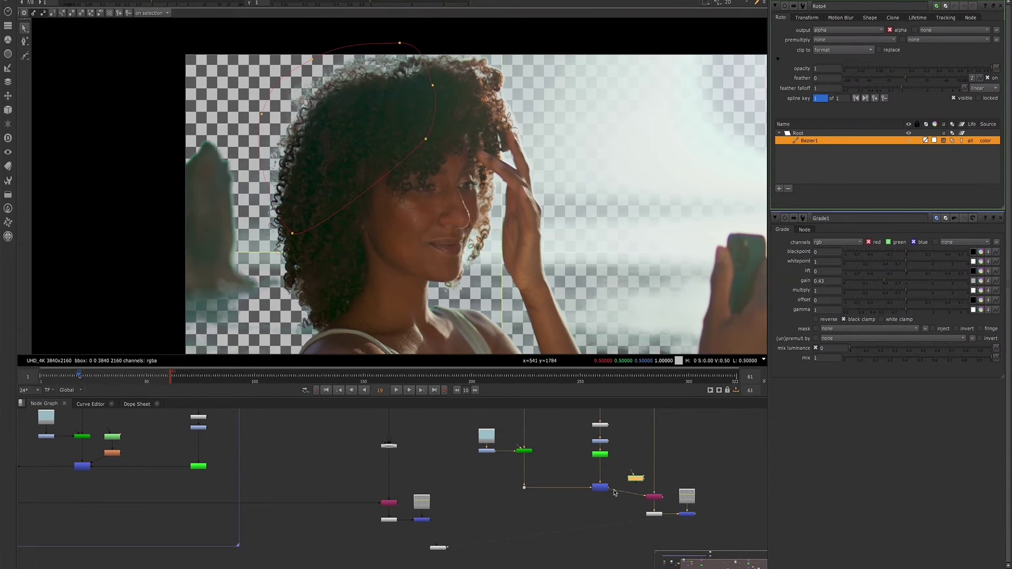
scroll(614, 493, "up", 2)
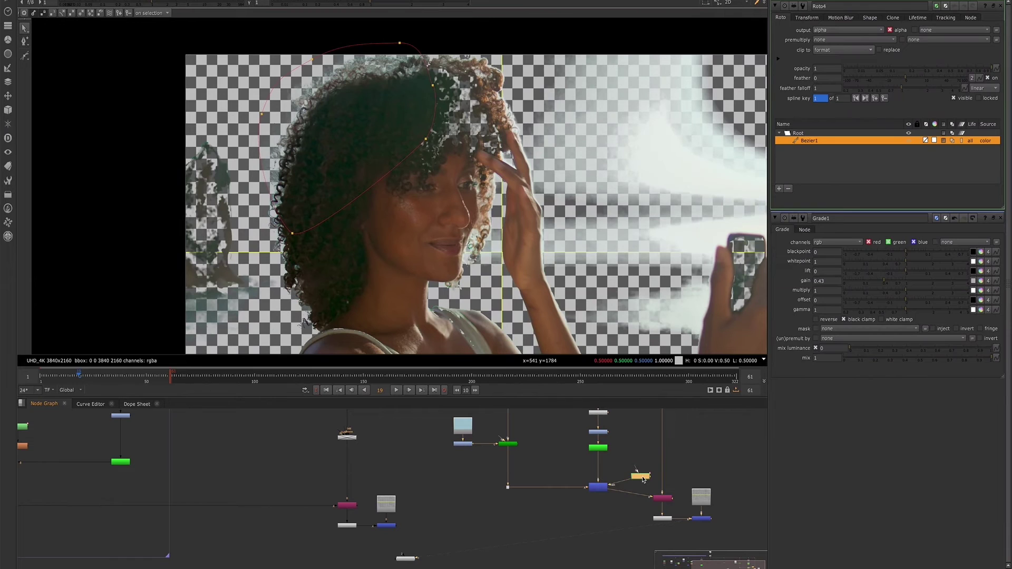
Rearrange the Roto and merge nodes, checking the merge and final keyed outputs
left_click_drag(642, 480, 566, 467)
left_click_drag(664, 501, 665, 488)
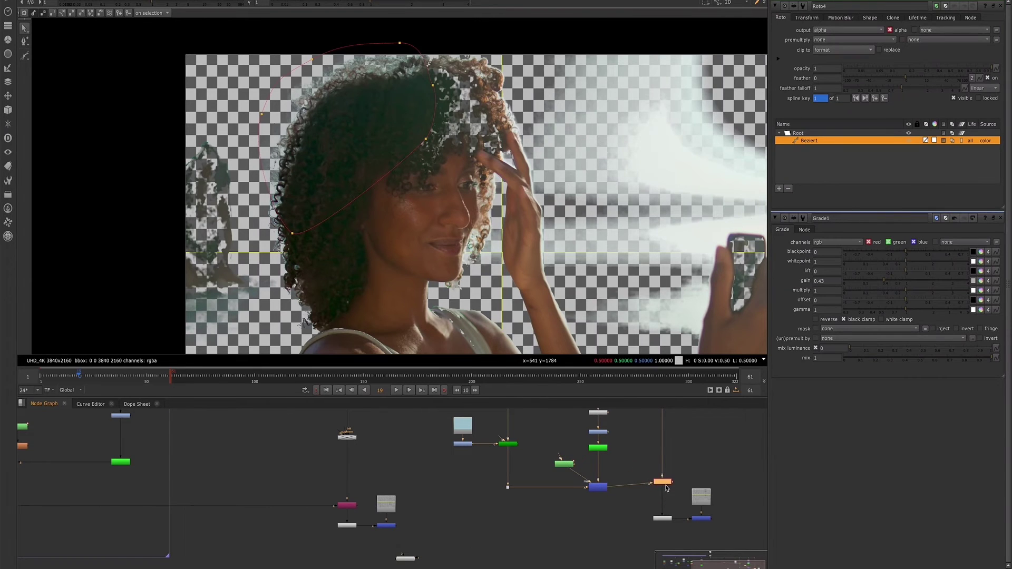
middle_click_drag(666, 487, 633, 492)
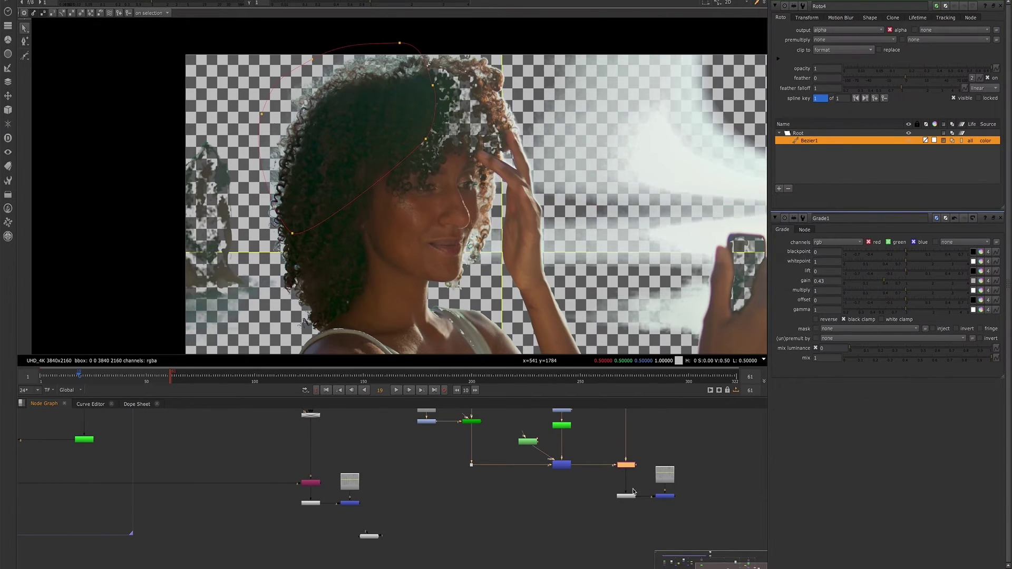
left_click(665, 497)
left_click(667, 504)
left_click(556, 467)
key("1")
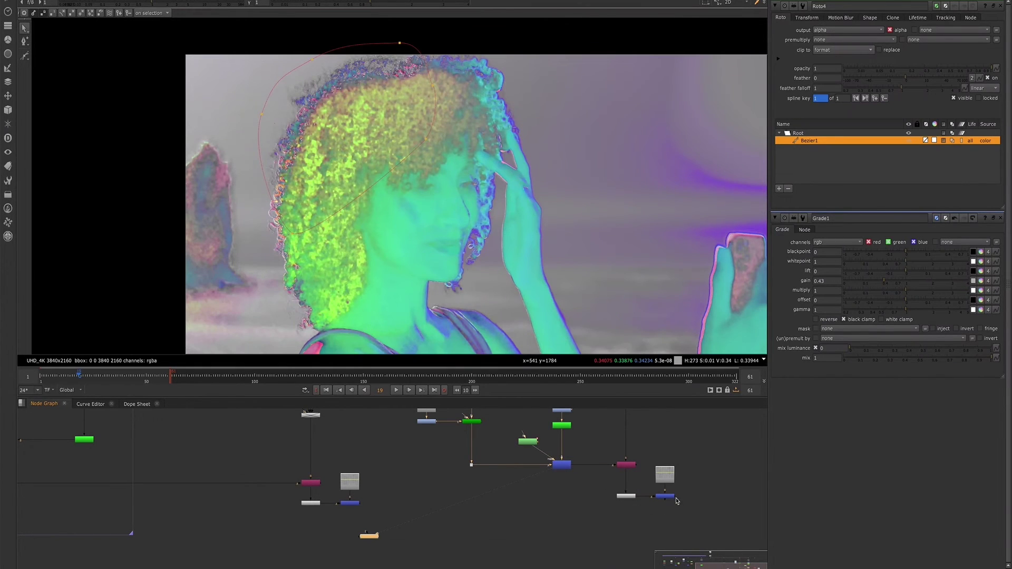
left_click(671, 500)
key("1")
scroll(567, 490, "down", 1)
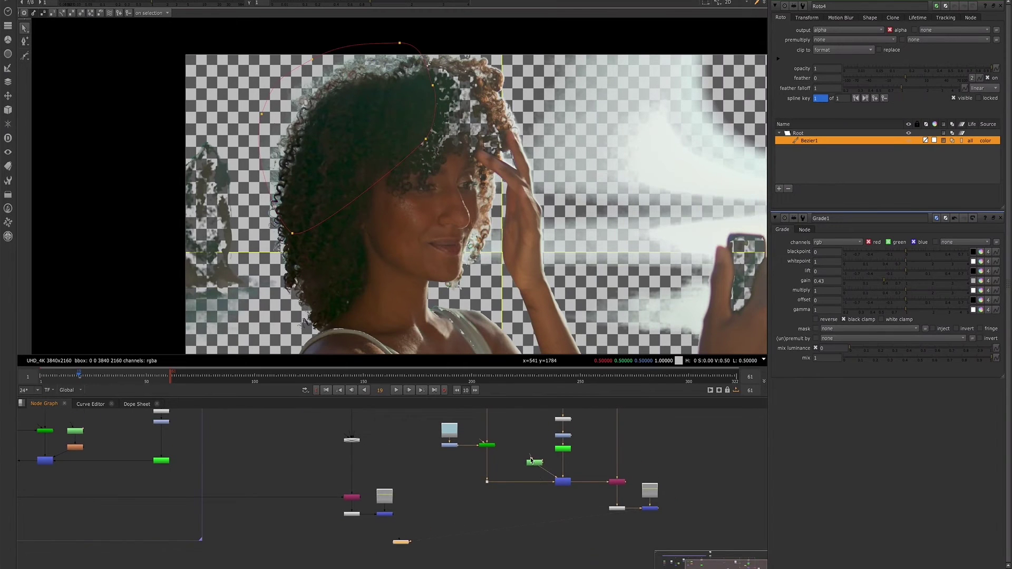
scroll(567, 489, "down", 2)
Select the left node group, then add a second empty Roto node, Roto5
mouse_move(525, 432)
left_mouse_down()
mouse_move(574, 503)
mouse_move(540, 487)
left_mouse_up()
left_click(573, 447)
key("o")
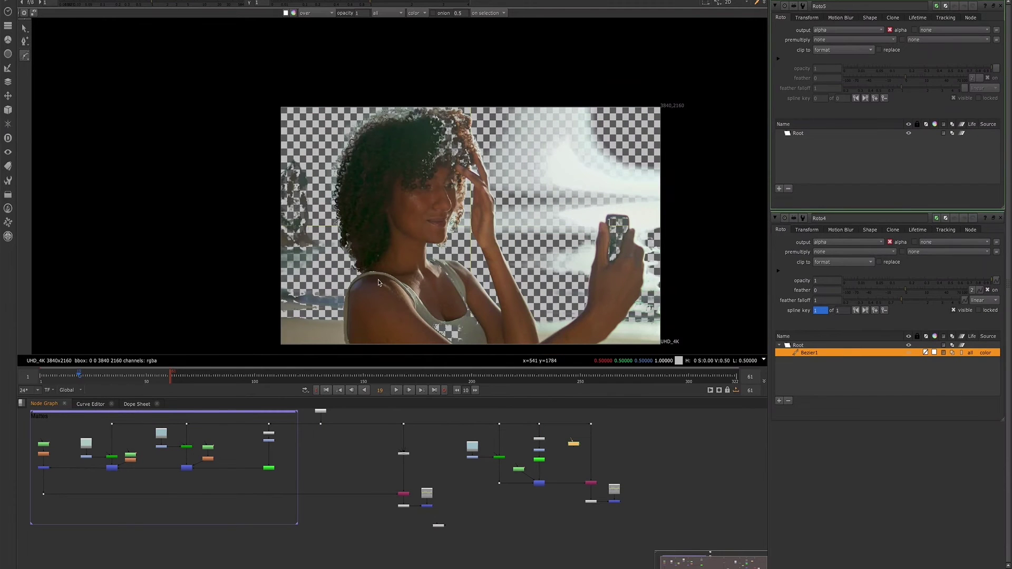
In Roto5, draw a closed garbage-matte Bezier around her head, hair and raised hand
left_click(377, 282)
left_click(323, 103)
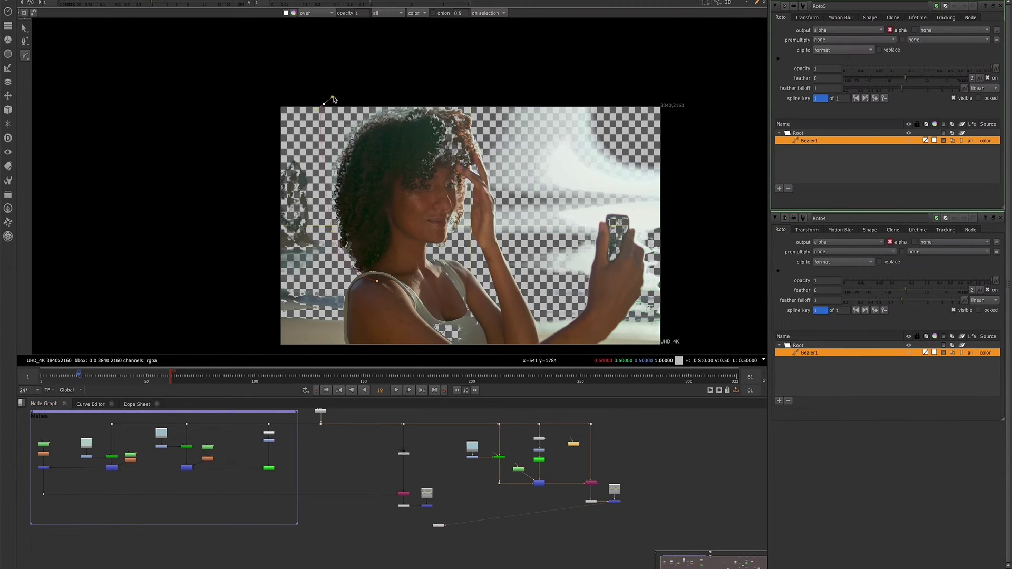
left_click(432, 88)
left_click(487, 121)
left_click(504, 272)
left_click(377, 283)
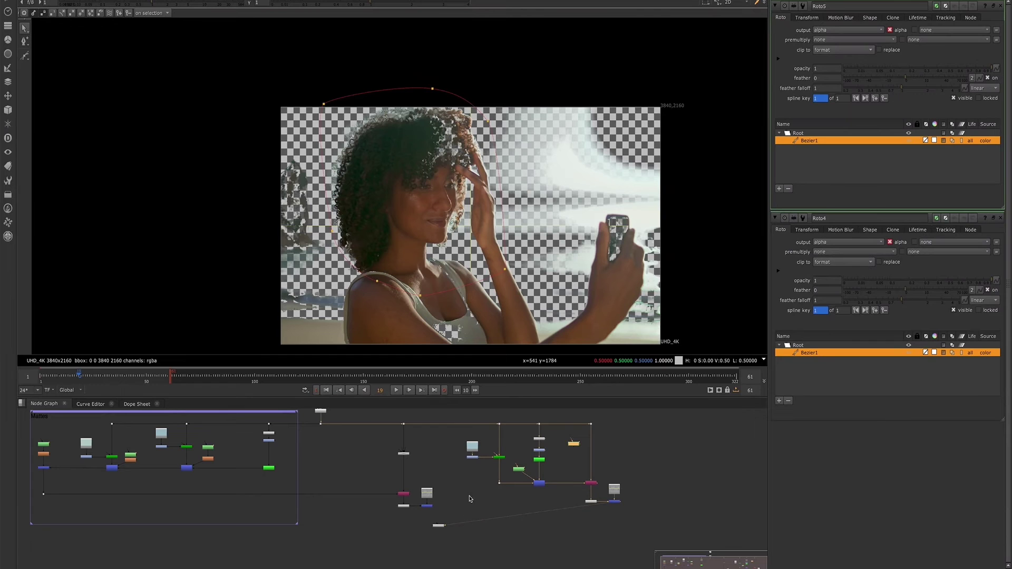
scroll(553, 471, "up", 1)
Pipe the roto matte into Merge4 and set its operation to mask
double_click(574, 473)
scroll(574, 474, "up", 2)
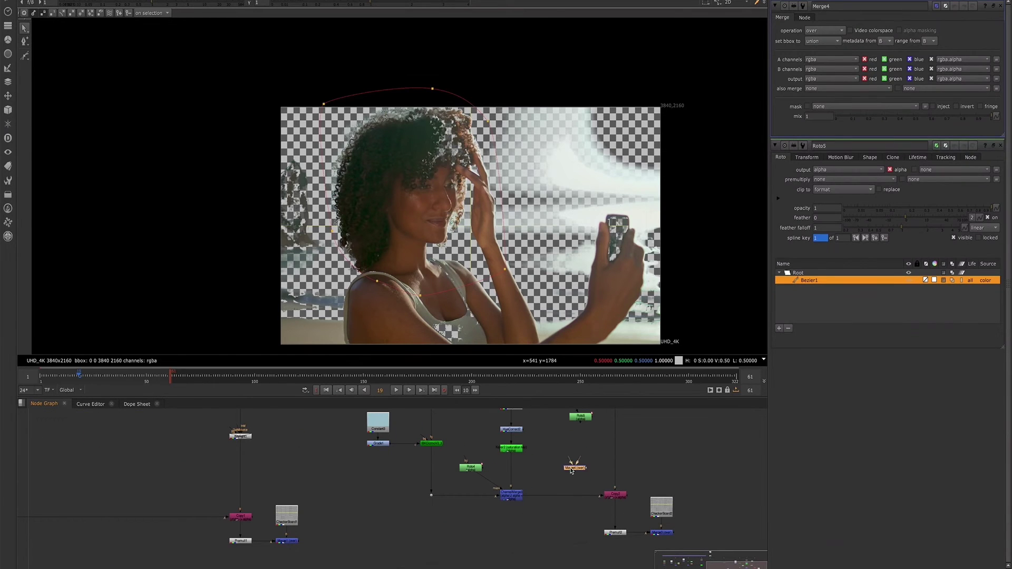
mouse_move(571, 490)
left_mouse_down()
mouse_move(579, 417)
mouse_move(571, 430)
left_mouse_up()
left_click(574, 496)
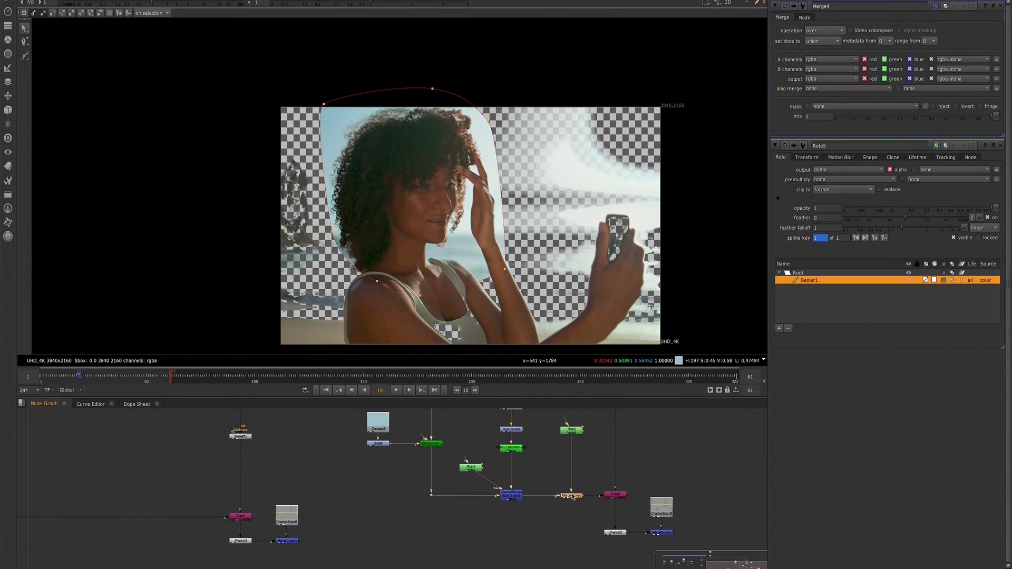
left_click(817, 32)
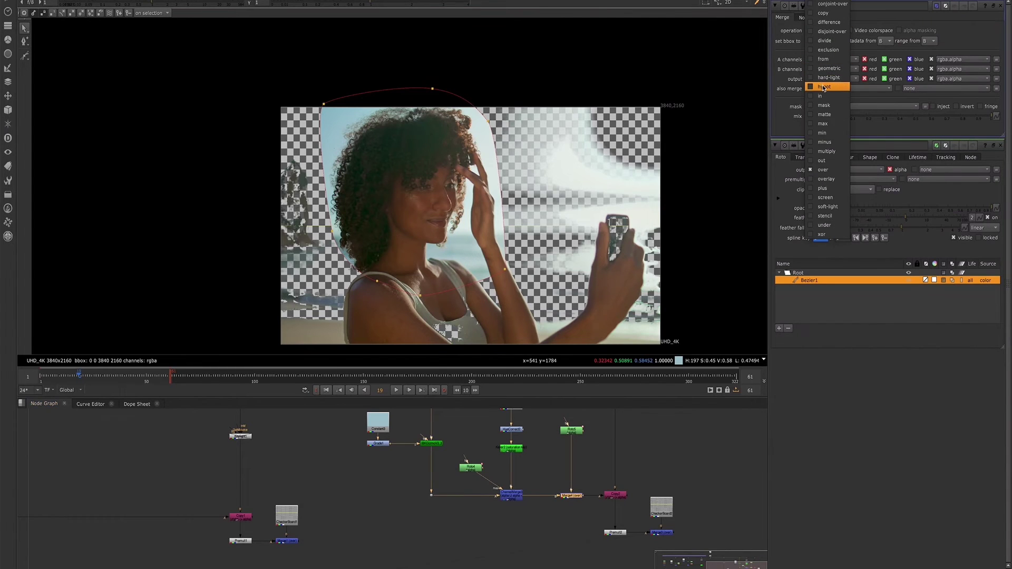
left_click(822, 106)
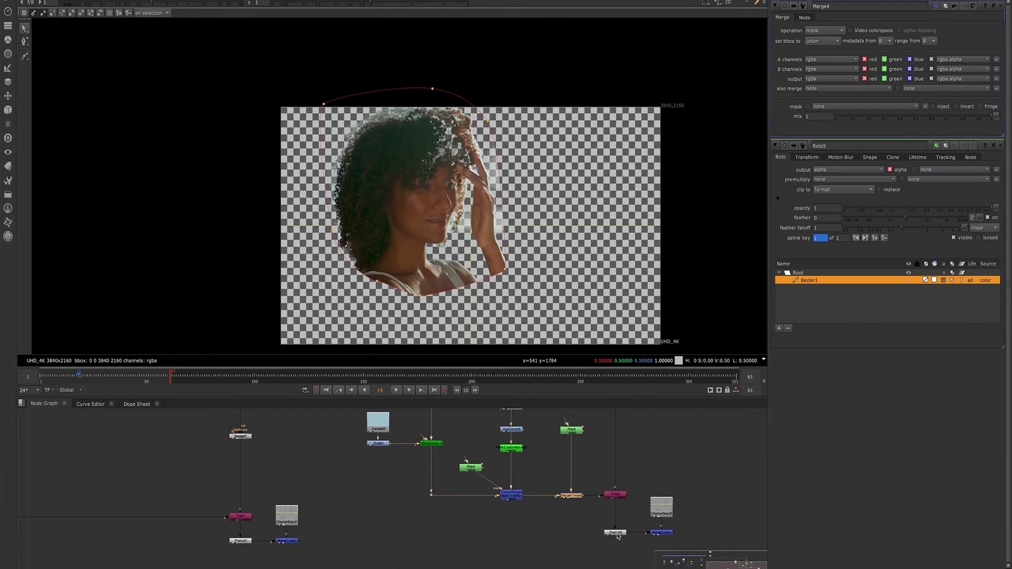
left_click(655, 536)
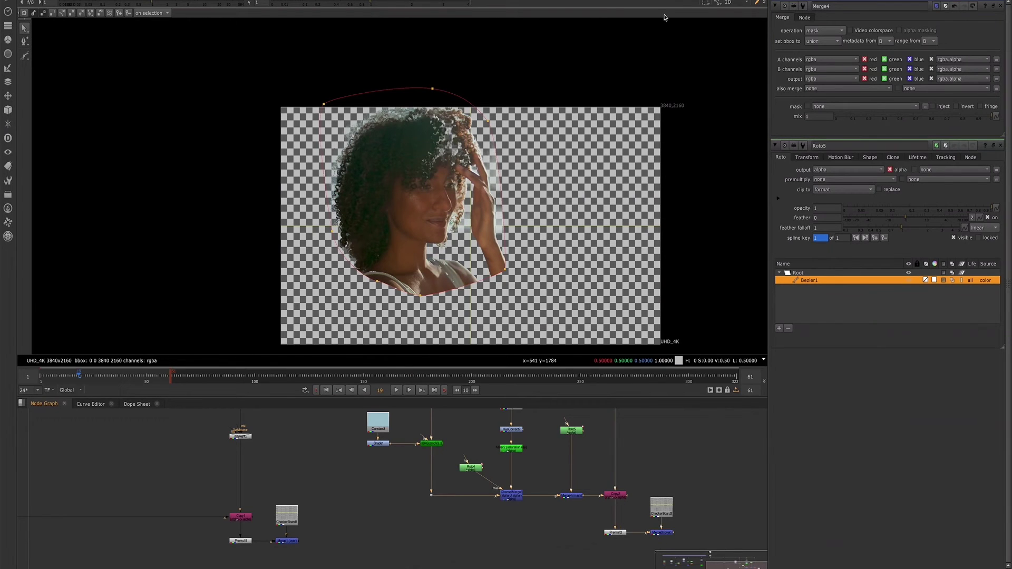
scroll(417, 359, "up", 3)
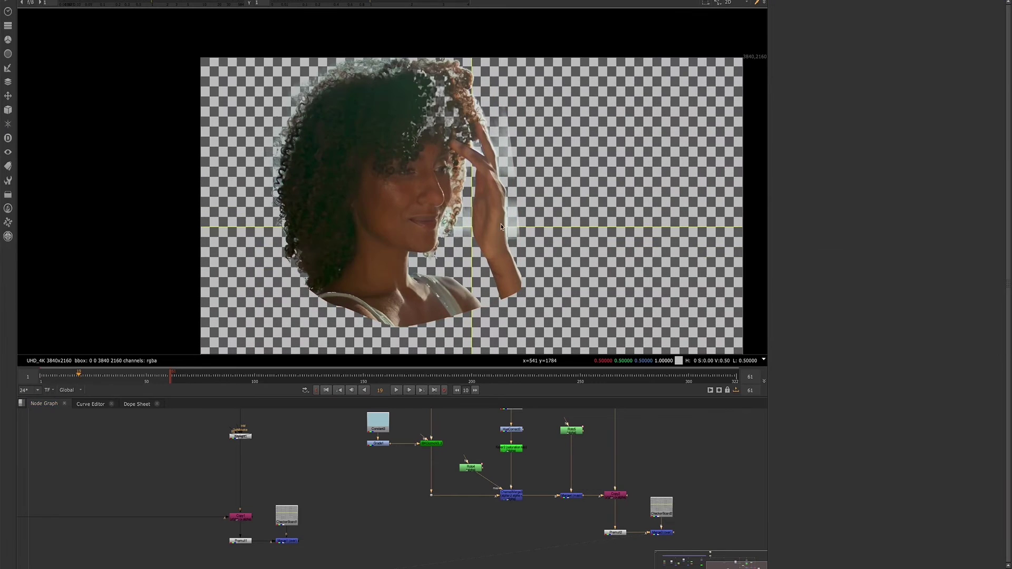
scroll(416, 359, "down", 1)
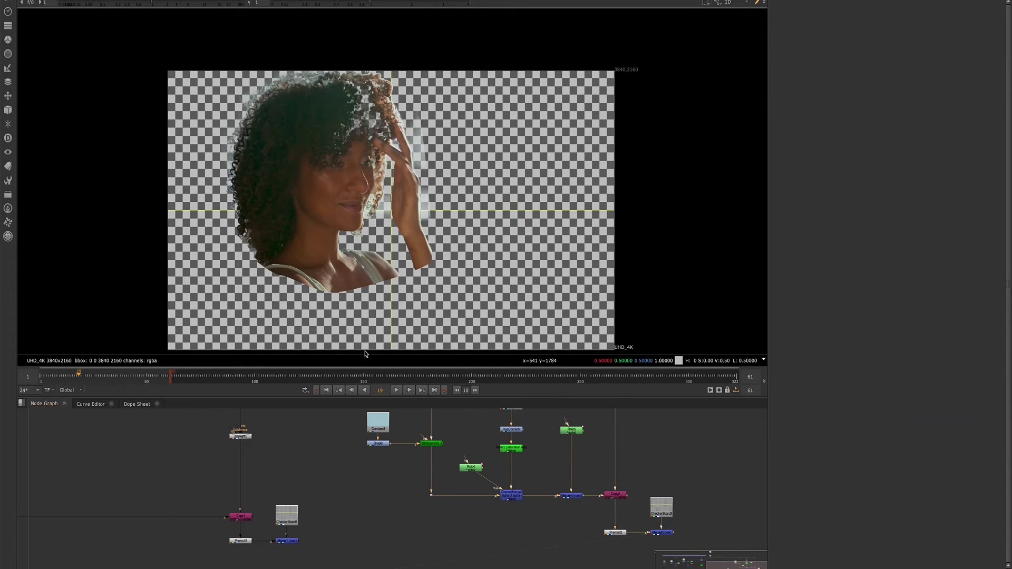
scroll(439, 452, "down", 3)
Shift the keying nodes right and paste a copy of the two-node pair
mouse_move(425, 427)
left_mouse_down()
mouse_move(518, 492)
mouse_move(545, 485)
left_mouse_up()
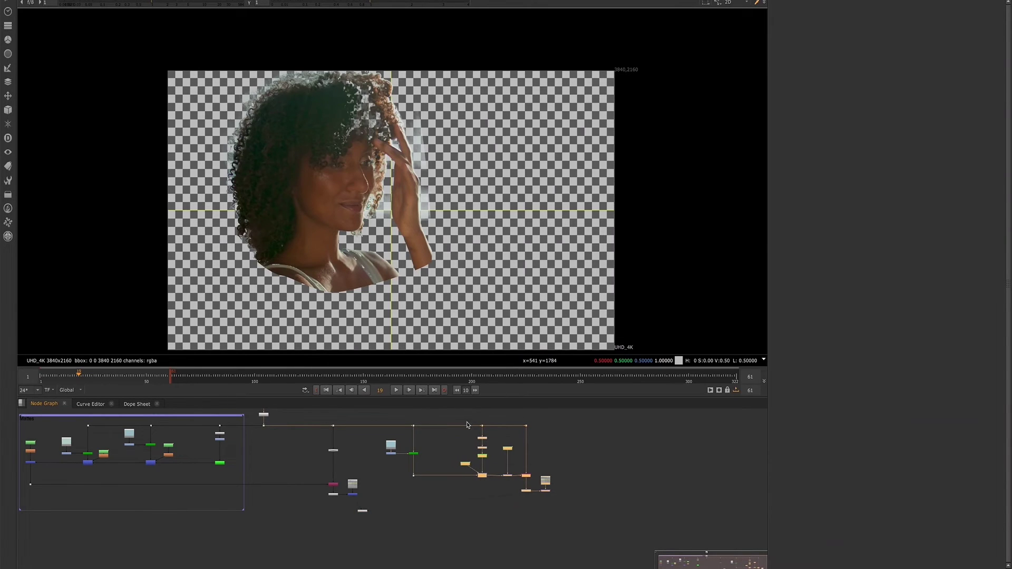
mouse_move(451, 411)
left_mouse_down()
mouse_move(497, 483)
mouse_move(450, 477)
left_mouse_up()
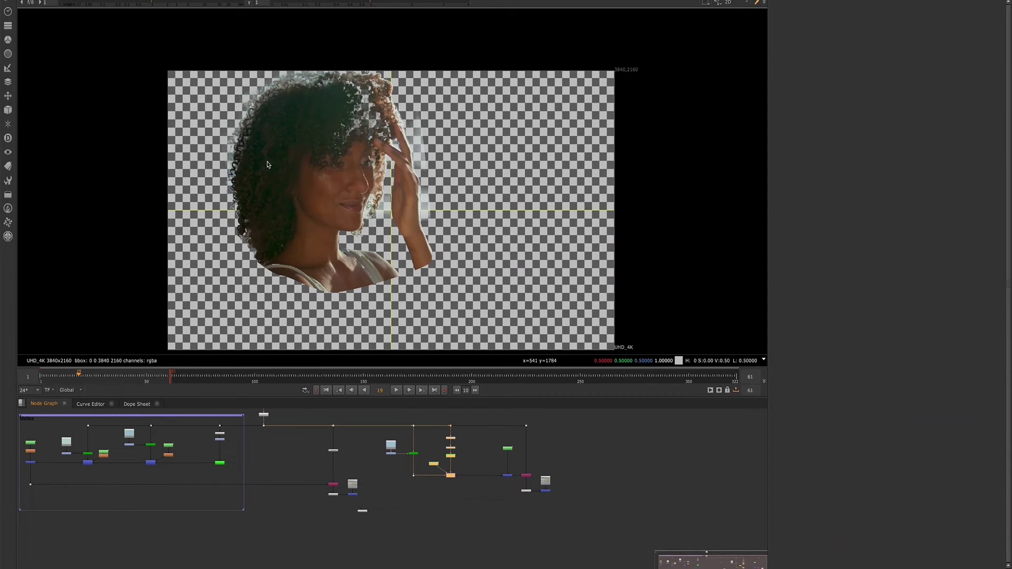
scroll(485, 452, "up", 2)
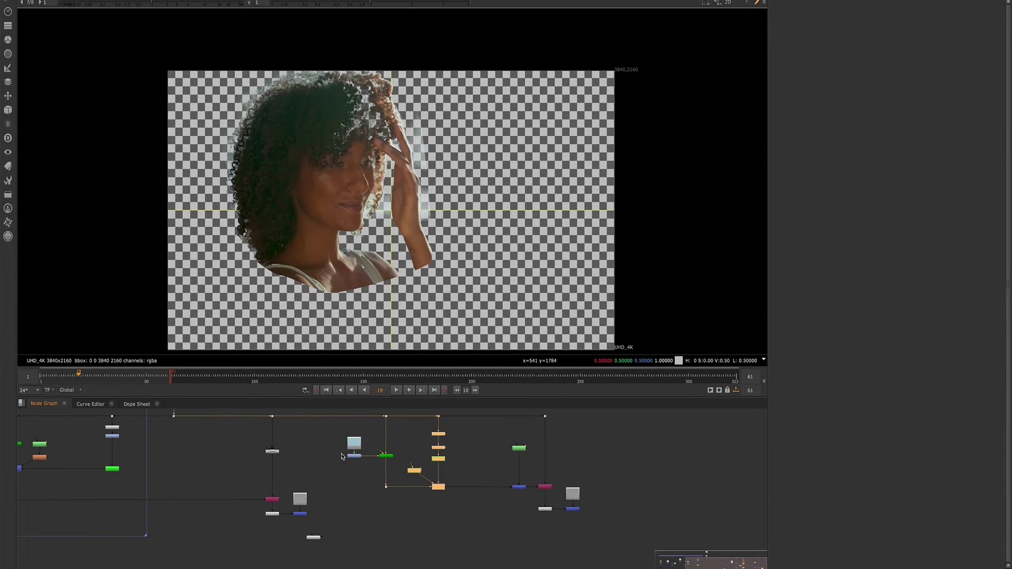
left_click_drag(339, 438, 386, 457)
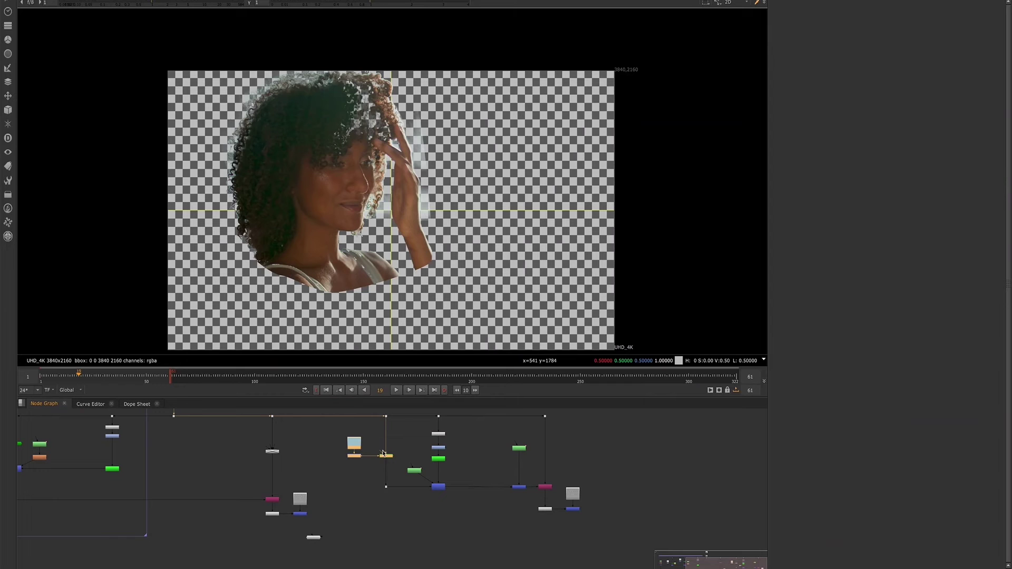
scroll(467, 443, "up", 2)
left_click(485, 459)
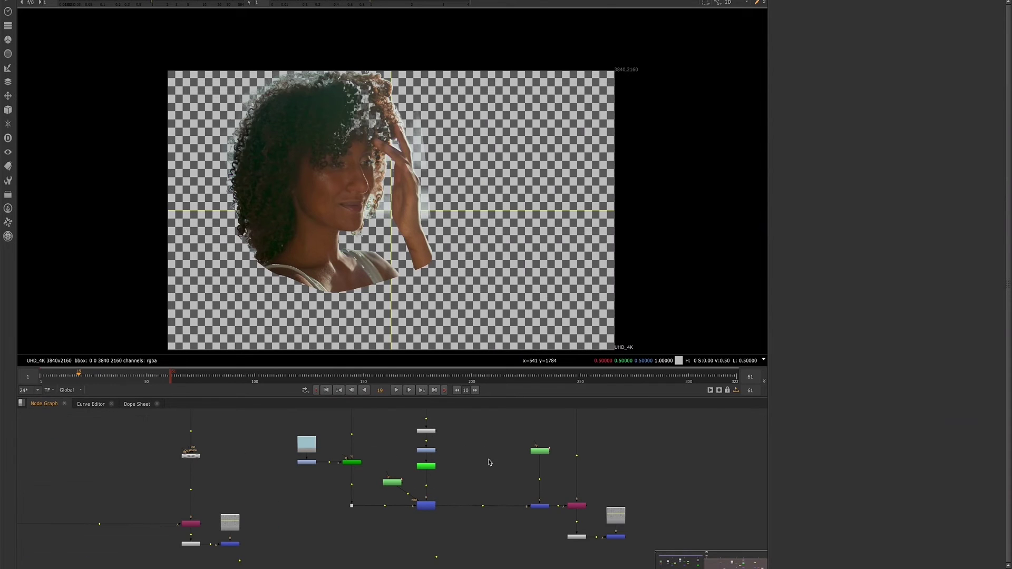
key("ctrl+v")
left_click_drag(486, 461, 465, 434)
middle_click_drag(509, 445, 471, 472)
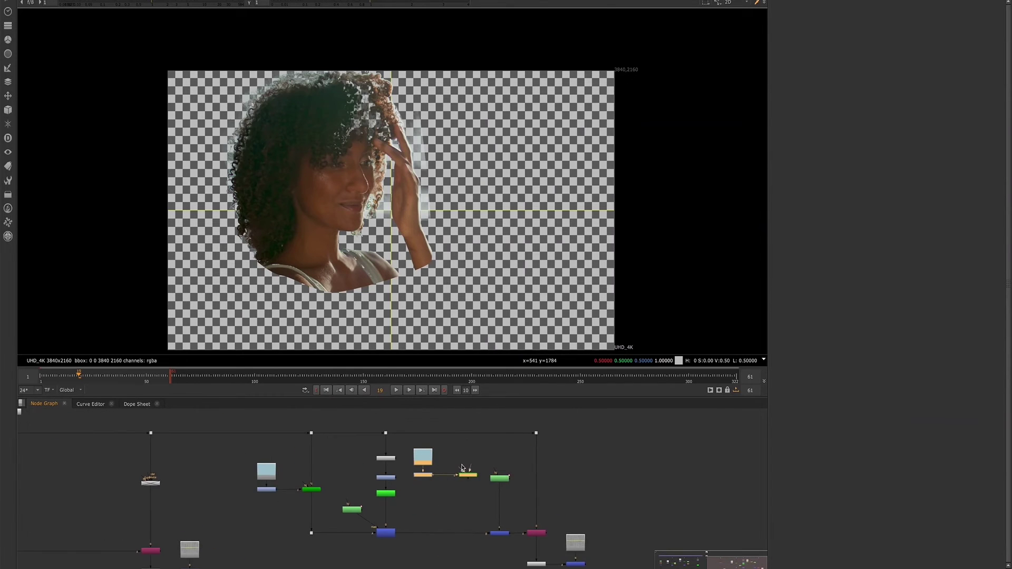
Add a Dot on the top pipe and rewire it and the merge input to the green node
left_click(462, 434, "ctrl")
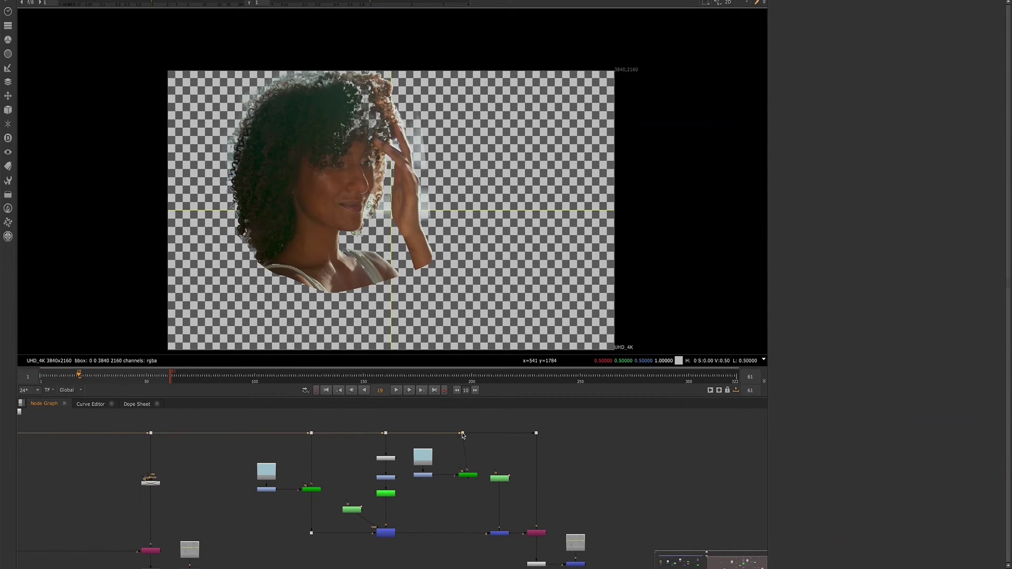
left_click_drag(462, 434, 469, 476)
left_click(420, 458)
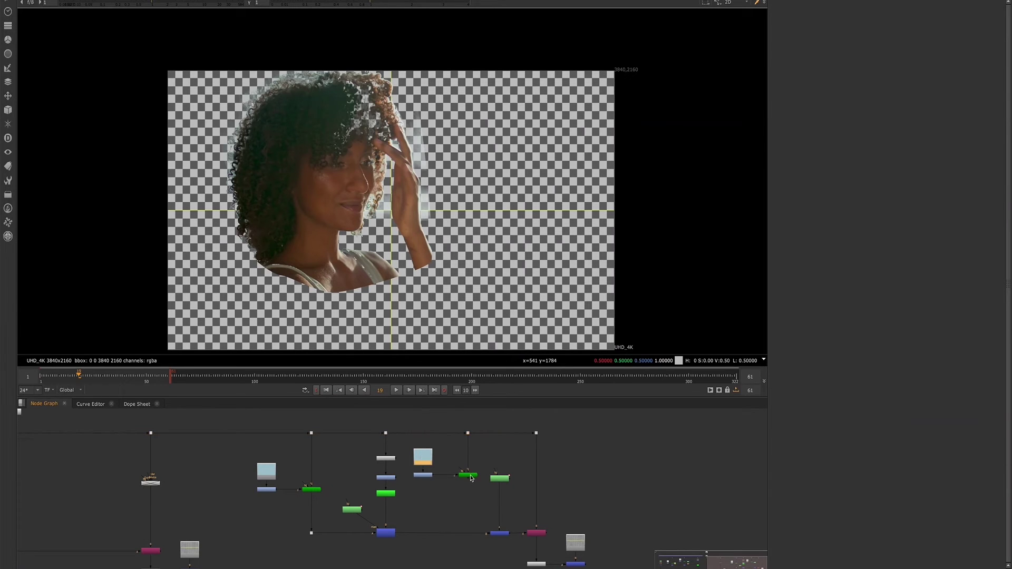
left_click_drag(487, 533, 466, 478)
left_click(573, 565)
middle_click_drag(573, 565, 559, 538)
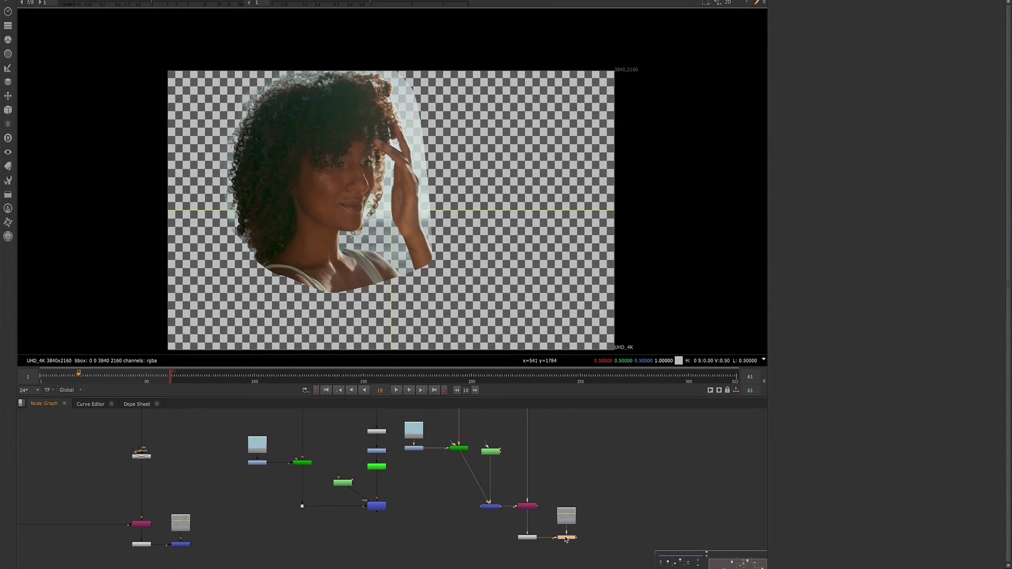
Sample the bright sky from the beach plate into Constant4's colour
left_click(551, 543)
double_click(416, 435)
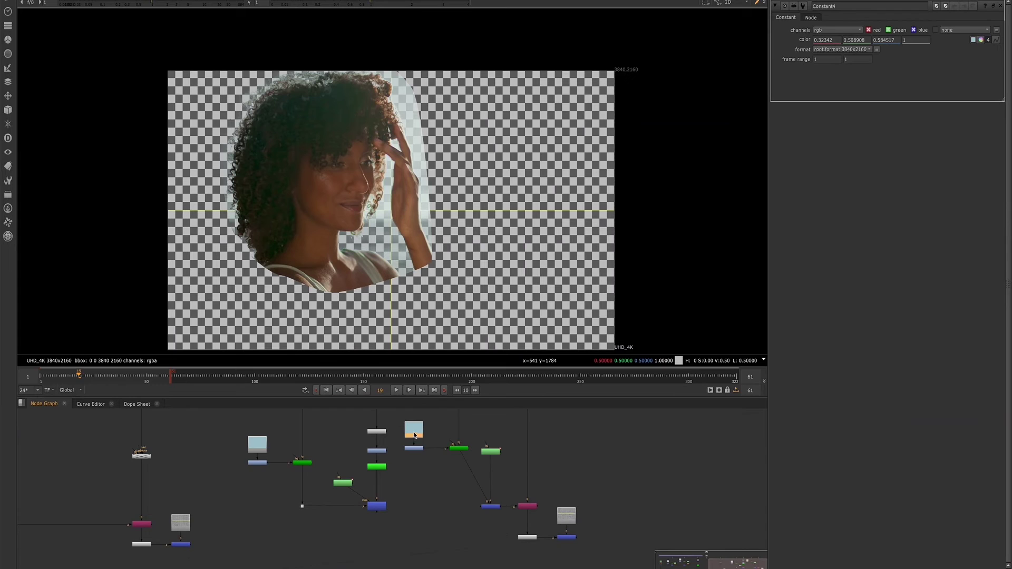
middle_click_drag(451, 425, 446, 467)
key("1")
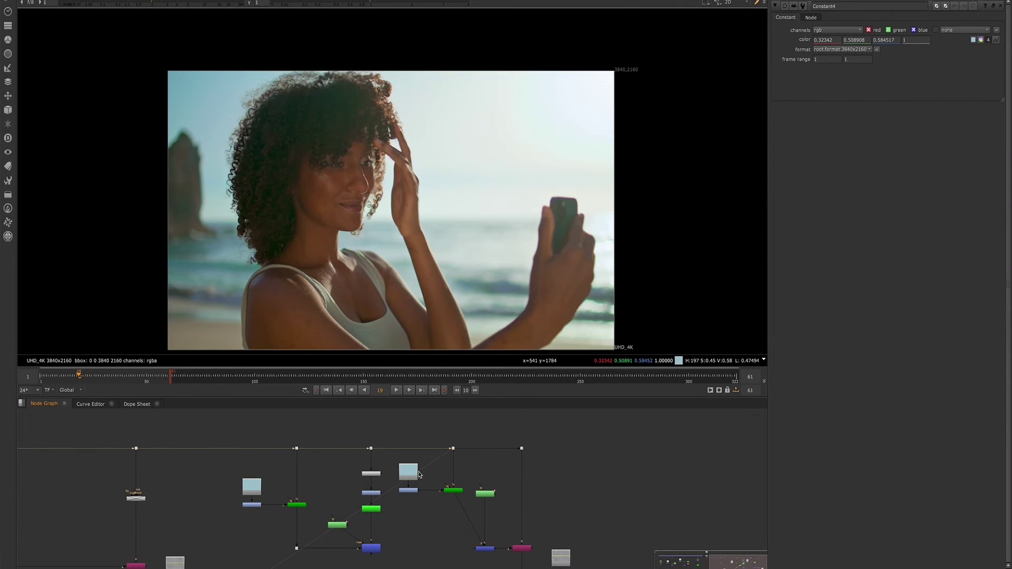
left_click(410, 473)
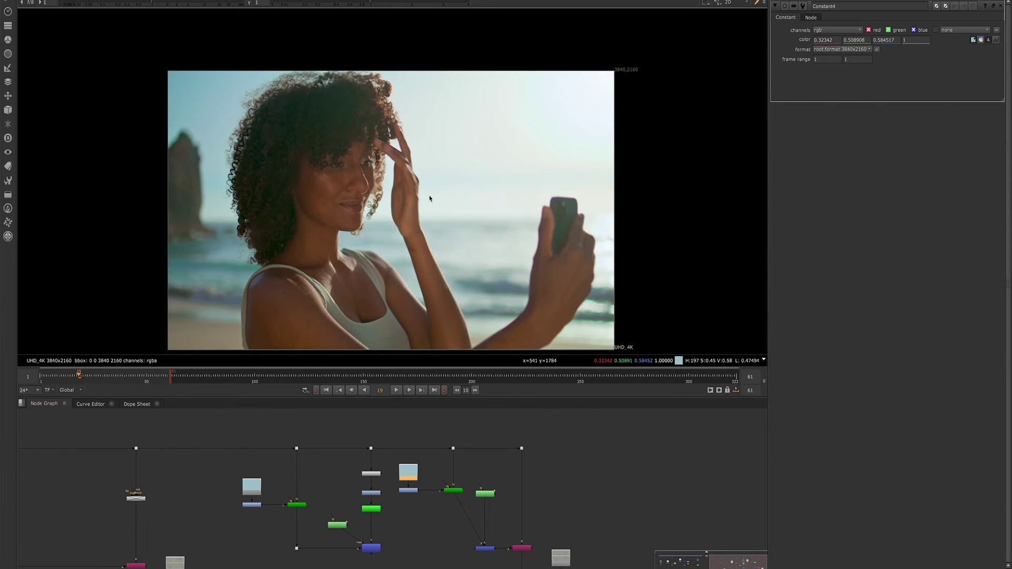
scroll(412, 145, "up", 2)
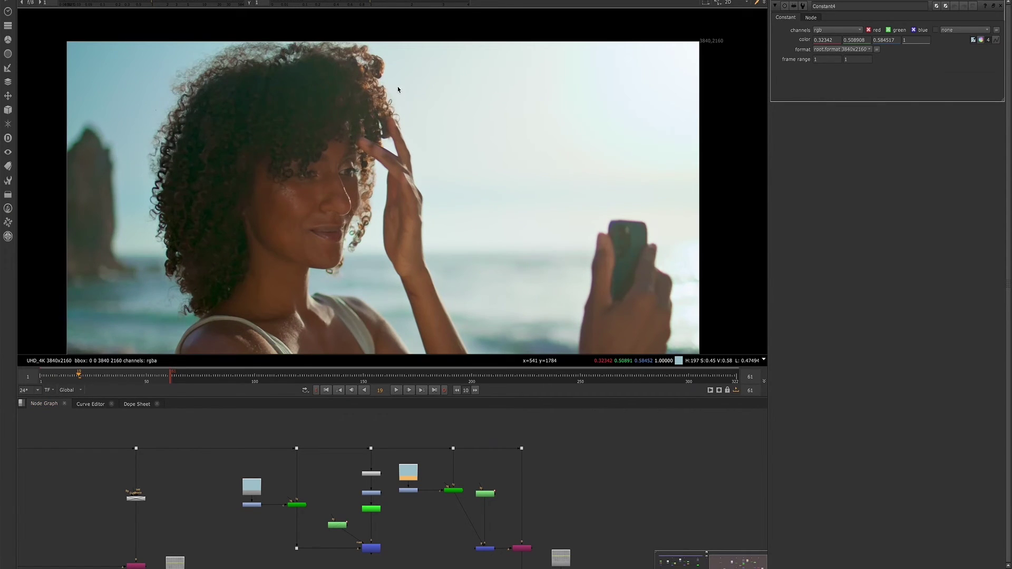
left_click(396, 100, "ctrl")
scroll(396, 103, "down", 1)
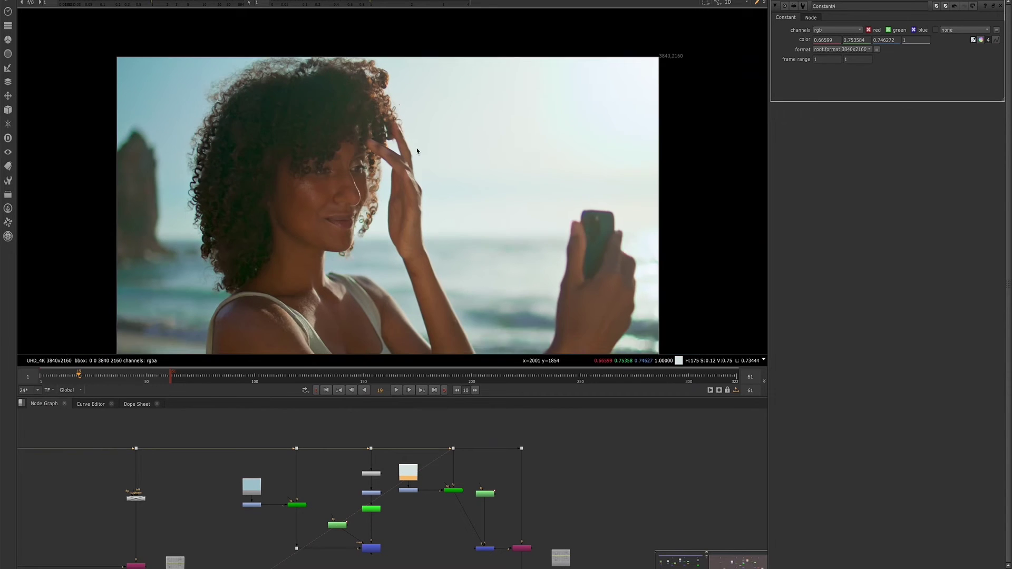
scroll(396, 103, "down", 1)
Show the final keyed output in the viewer again
middle_click_drag(456, 547, 451, 530)
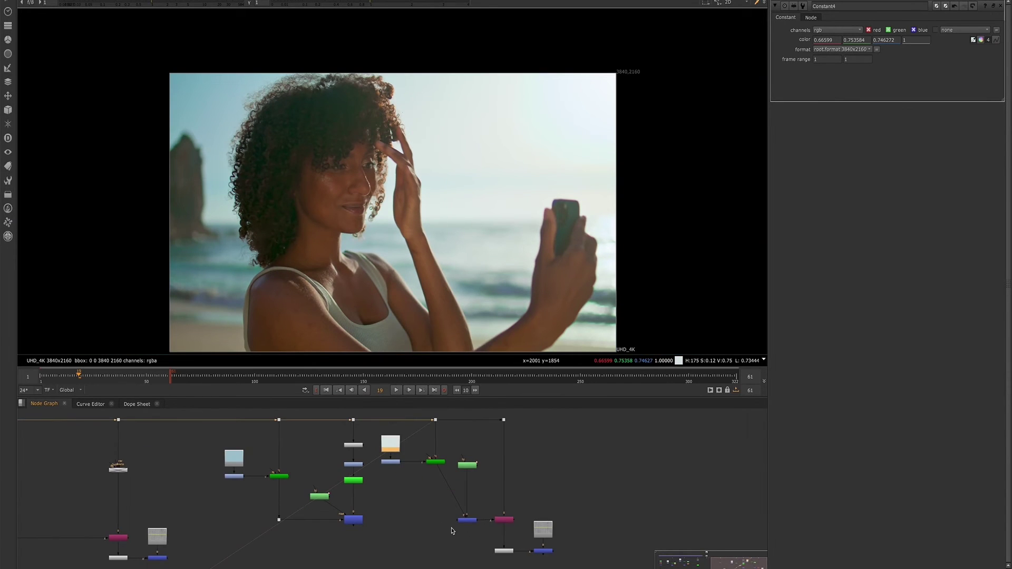
scroll(451, 496, "up", 2)
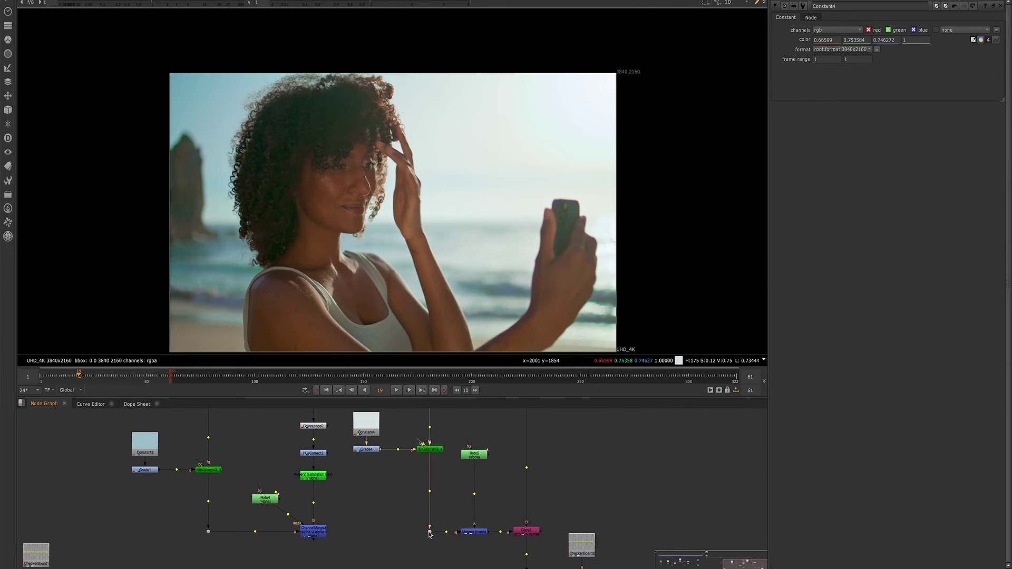
scroll(429, 532, "down", 3)
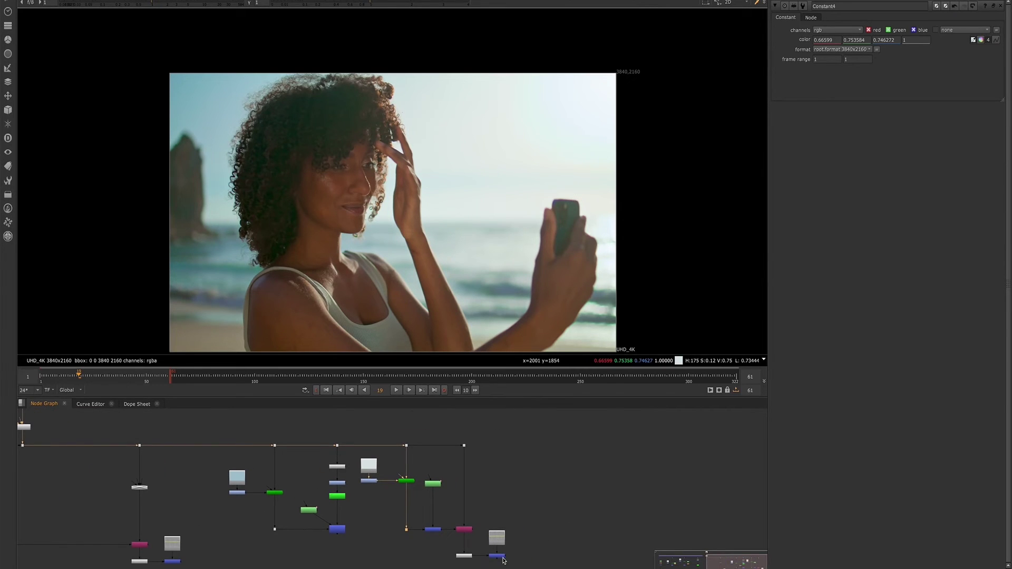
left_click(500, 559)
key("1")
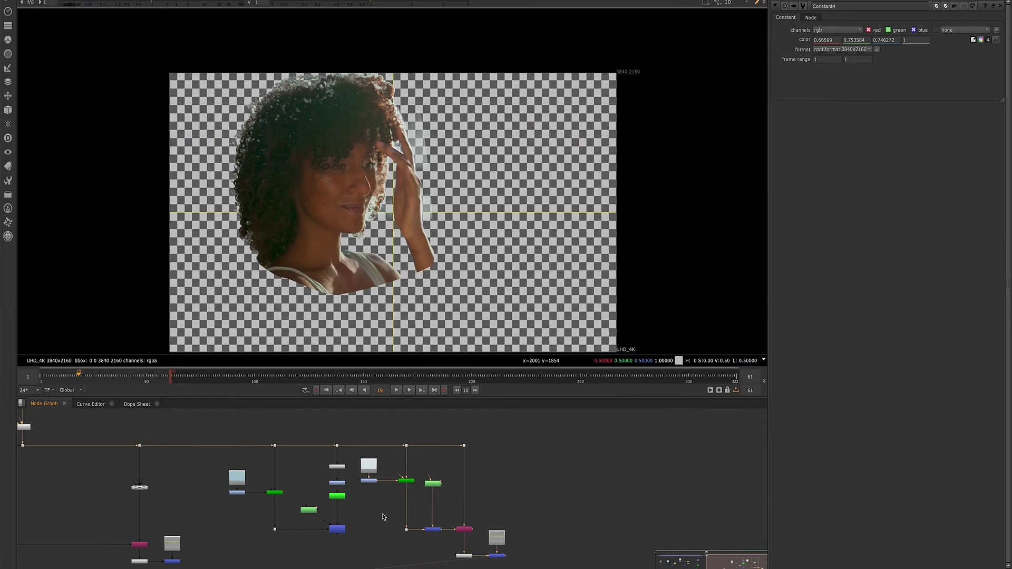
Adjust Grade4's gain up to 1.14, comparing against the unmasked image
double_click(369, 480)
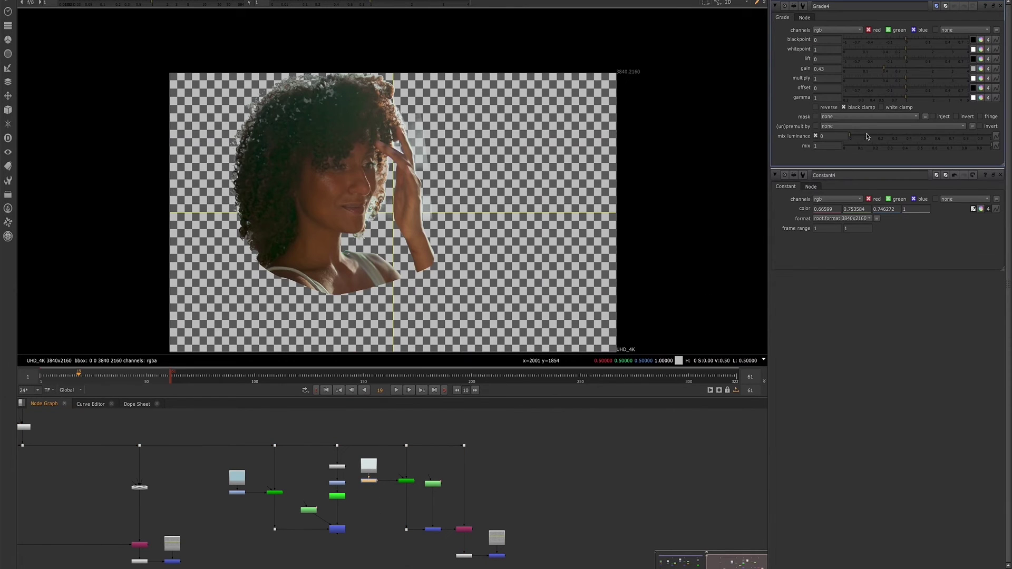
mouse_move(884, 70)
left_mouse_down()
mouse_move(874, 73)
mouse_move(906, 75)
mouse_move(868, 73)
left_mouse_up()
mouse_move(869, 73)
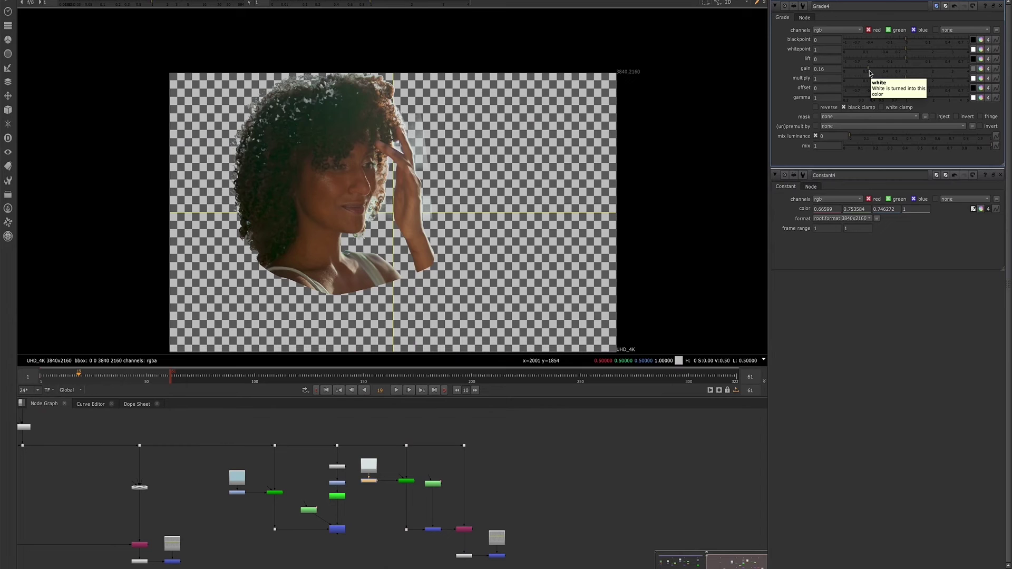
left_click_drag(870, 73, 883, 73)
left_click(430, 531)
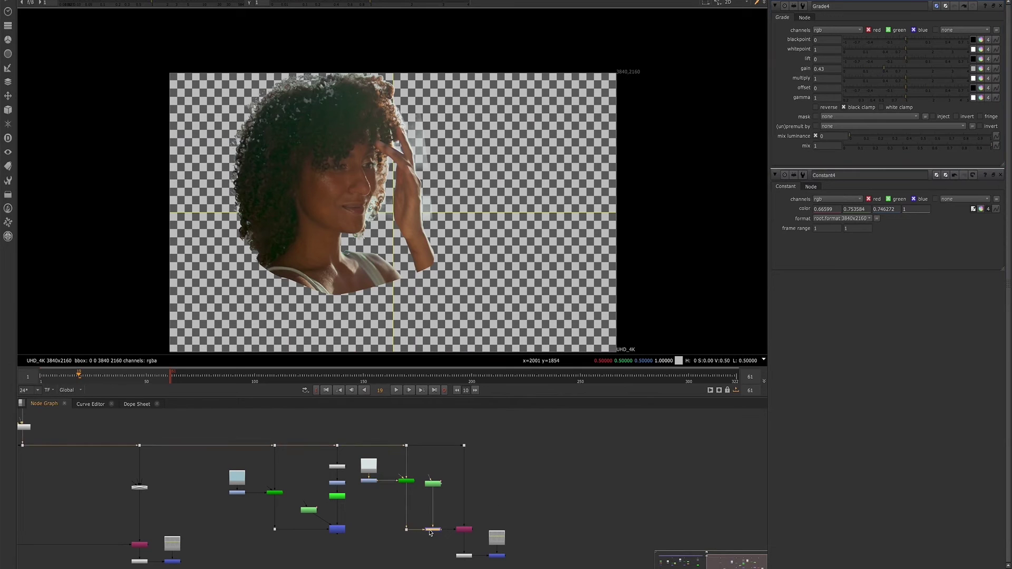
key("1")
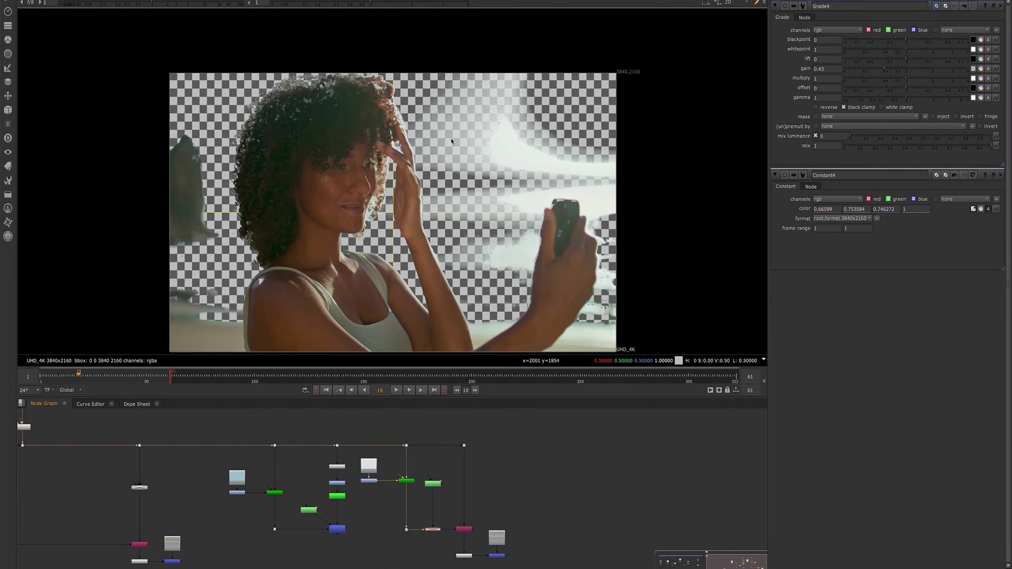
scroll(396, 107, "up", 2)
scroll(391, 80, "up", 2)
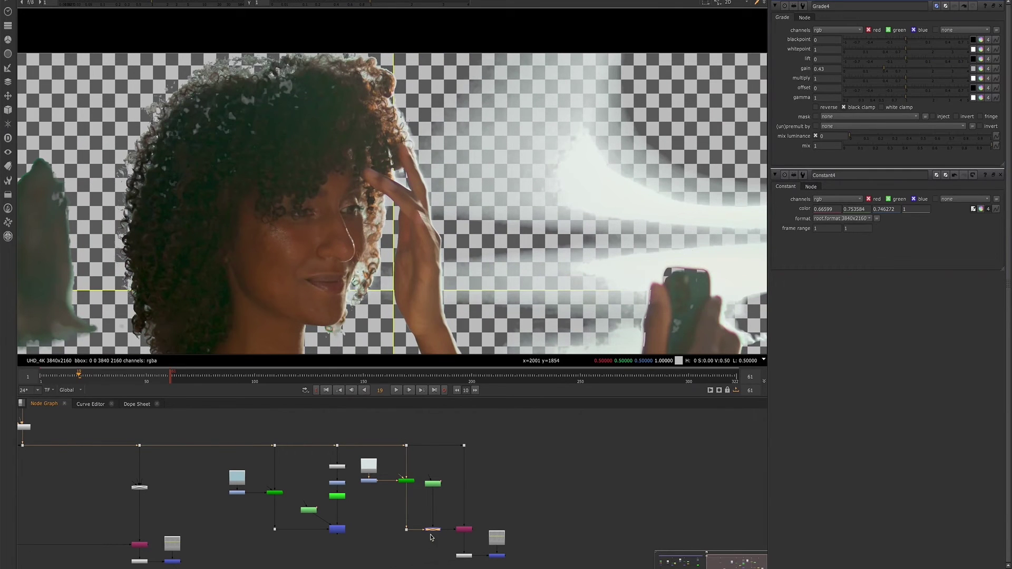
left_click(368, 482)
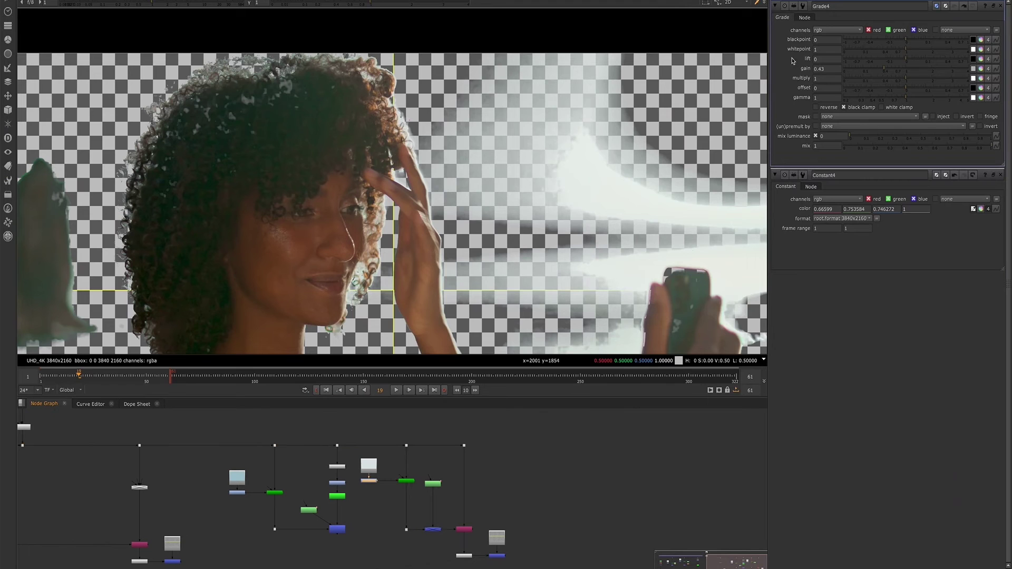
left_click_drag(884, 70, 909, 72)
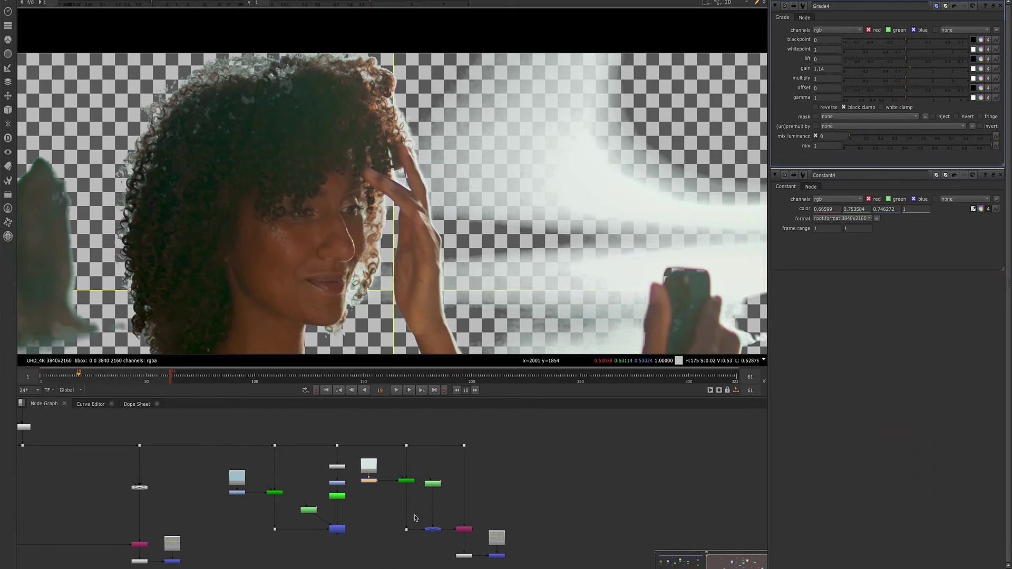
Compare the blue-node key with the masked cutout, then shift a node group right
left_click(403, 479)
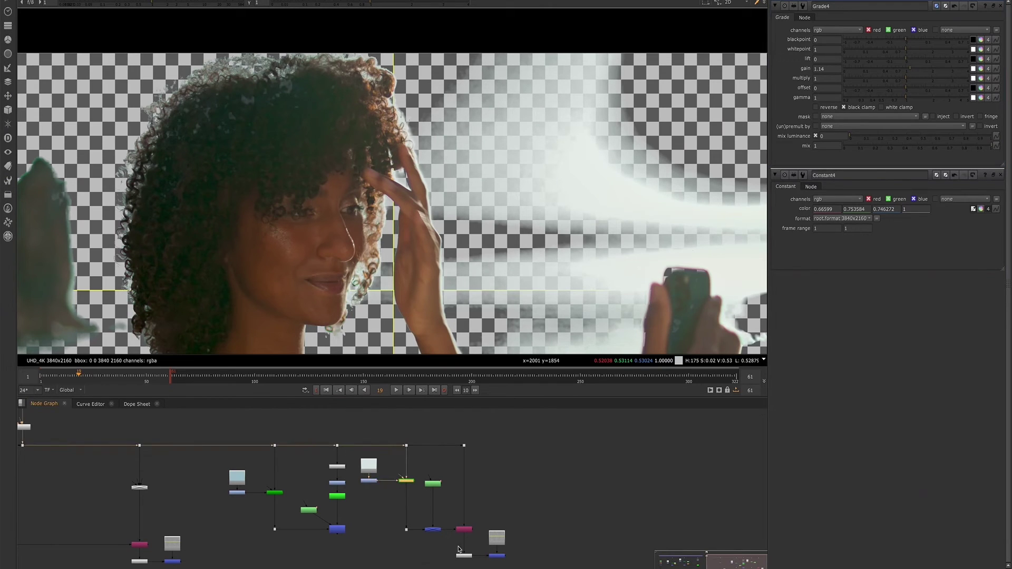
left_click(499, 557)
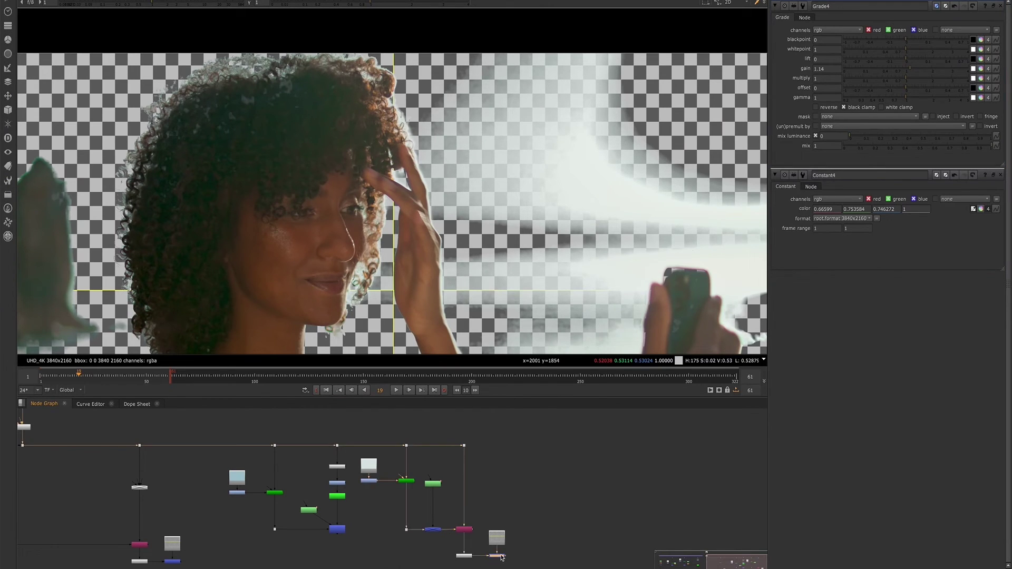
left_click(466, 529)
scroll(315, 235, "down", 2)
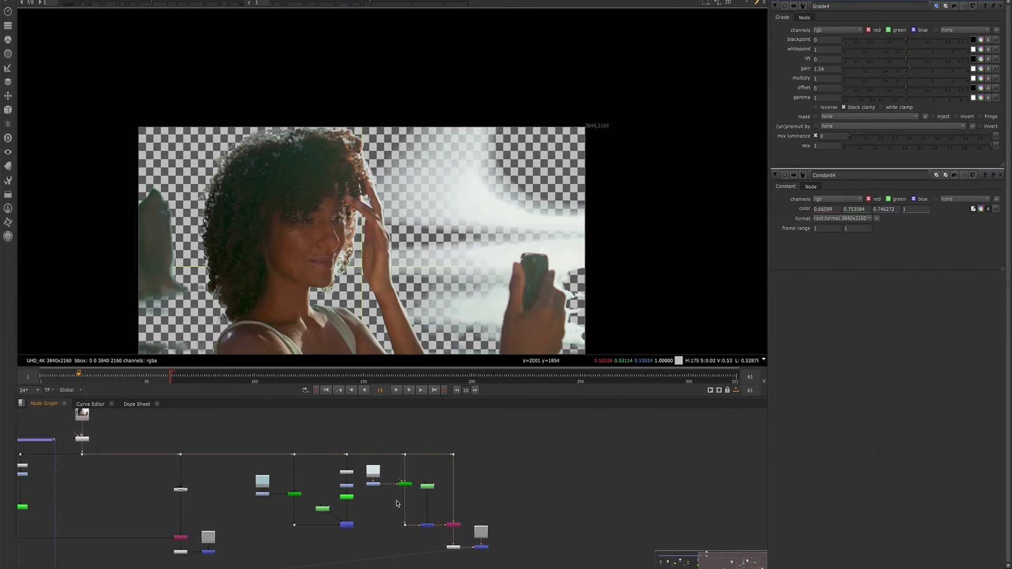
scroll(359, 217, "down", 1)
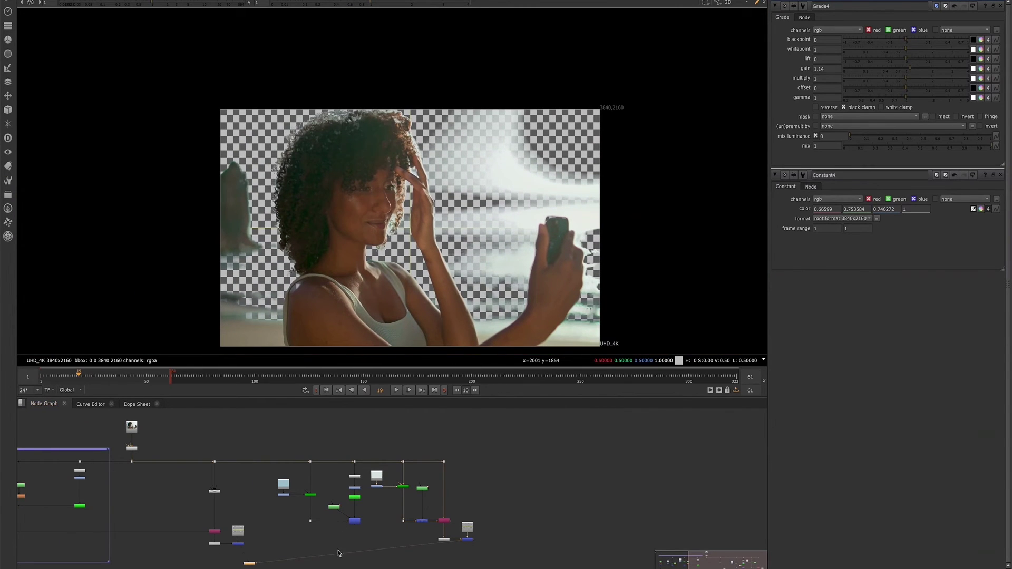
left_click(355, 523)
key("1")
left_click(421, 520)
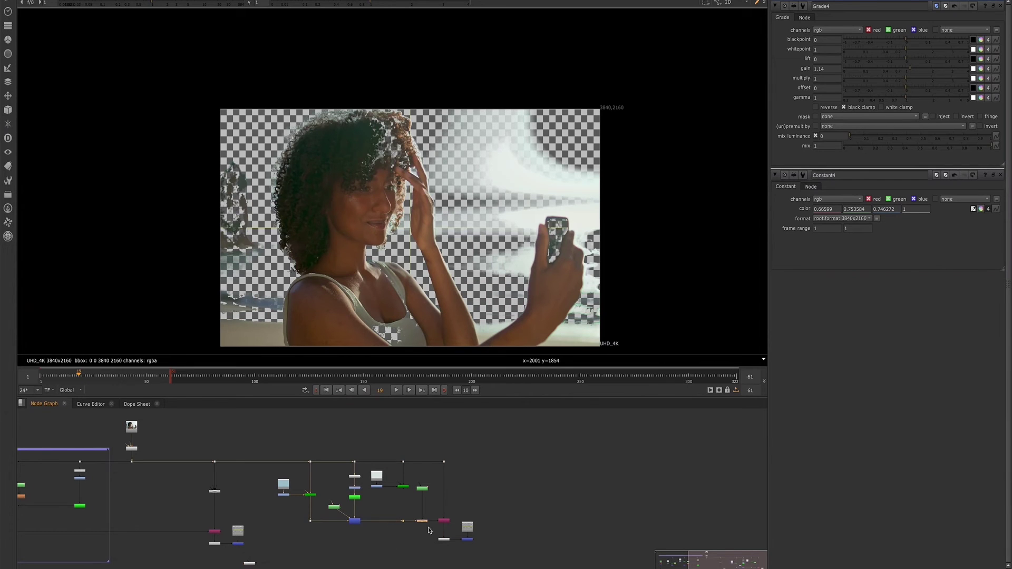
key("1")
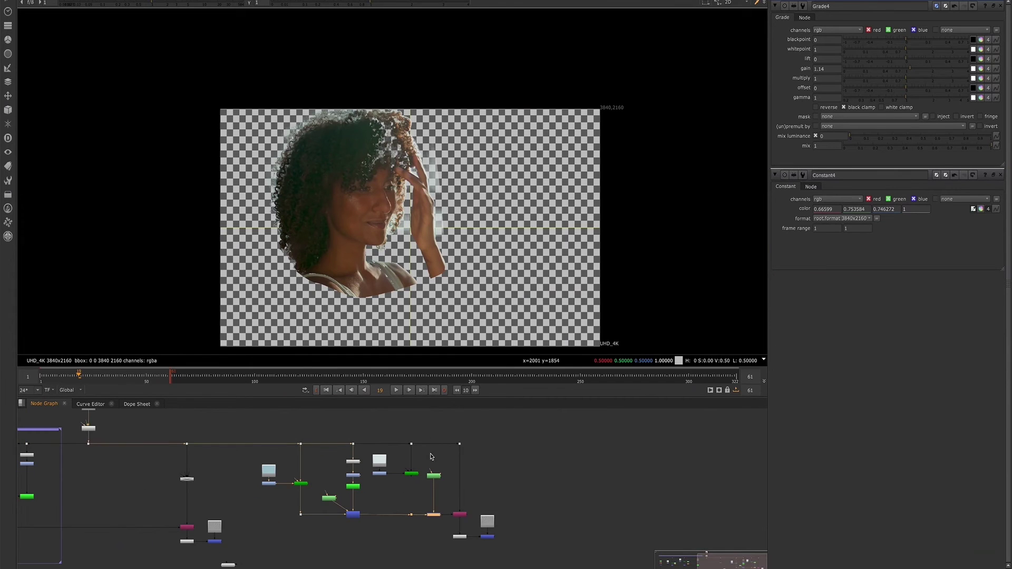
scroll(425, 441, "up", 1)
mouse_move(422, 442)
left_mouse_down()
mouse_move(502, 542)
mouse_move(498, 521)
mouse_move(523, 521)
left_mouse_up()
scroll(400, 512, "up", 1)
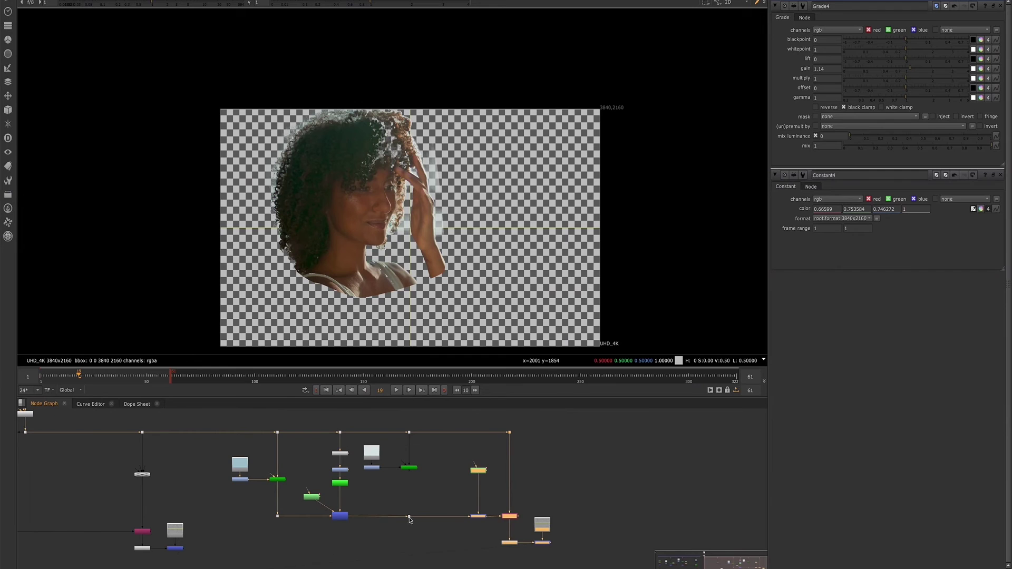
Create ChannelMerge4 from the node search and connect it into the key branch pipe
left_click(409, 520)
key("Tab")
type("ch")
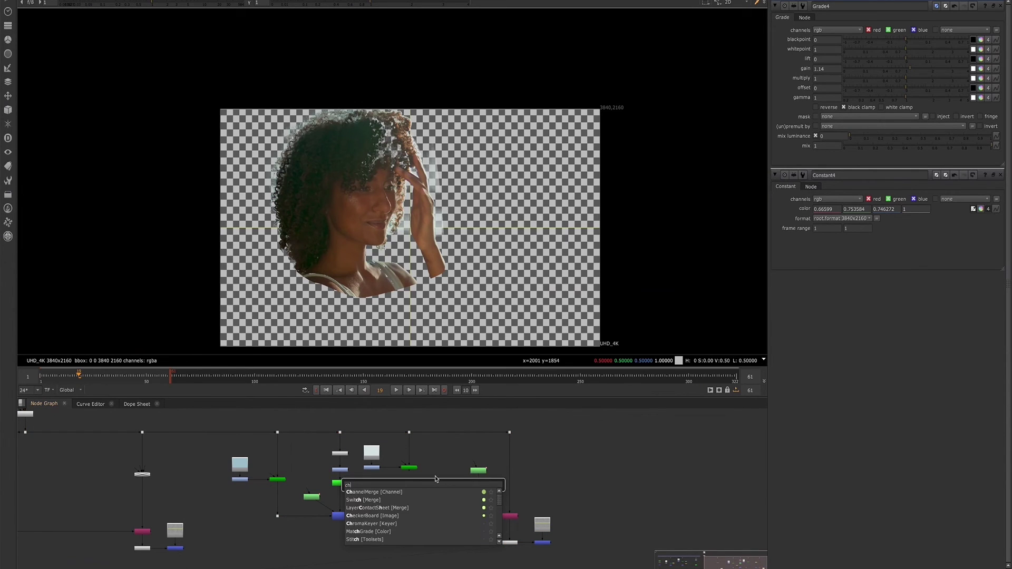
left_click(409, 492)
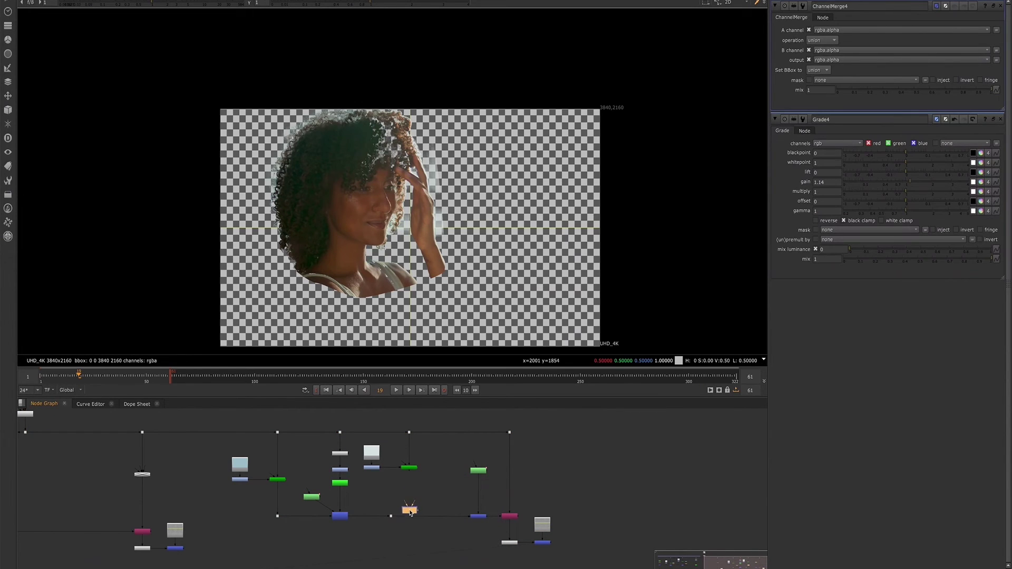
left_click(410, 516)
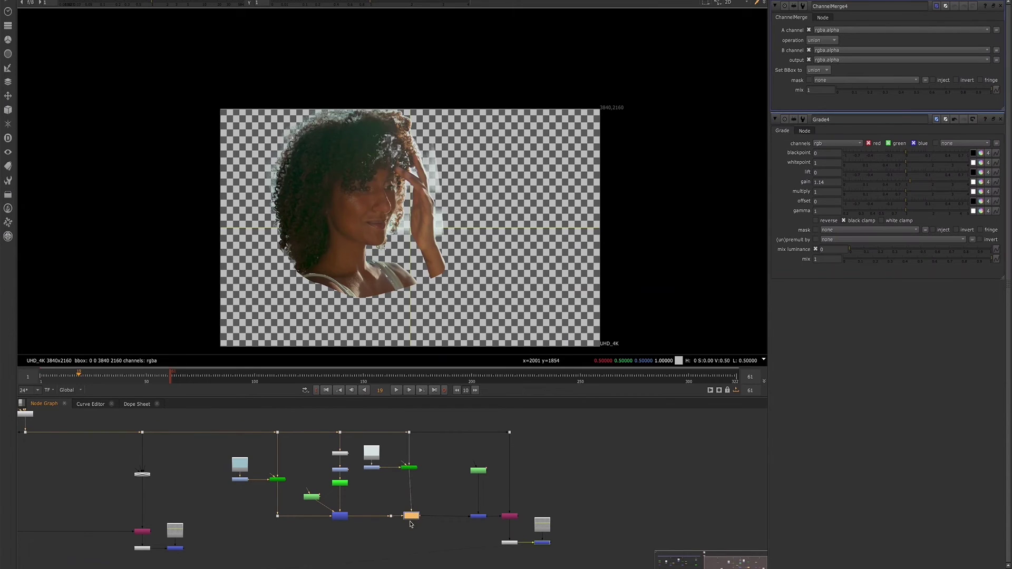
left_click_drag(410, 520, 408, 520)
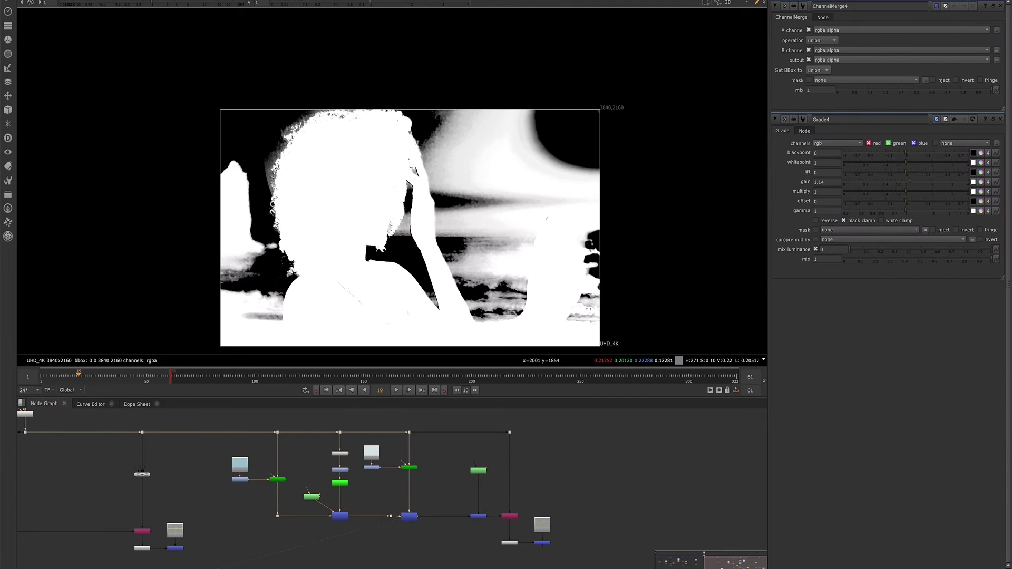
Insert Grade5 after ChannelMerge4, limited to alpha, with gamma lowered to 0.55
left_click(410, 518)
key("g")
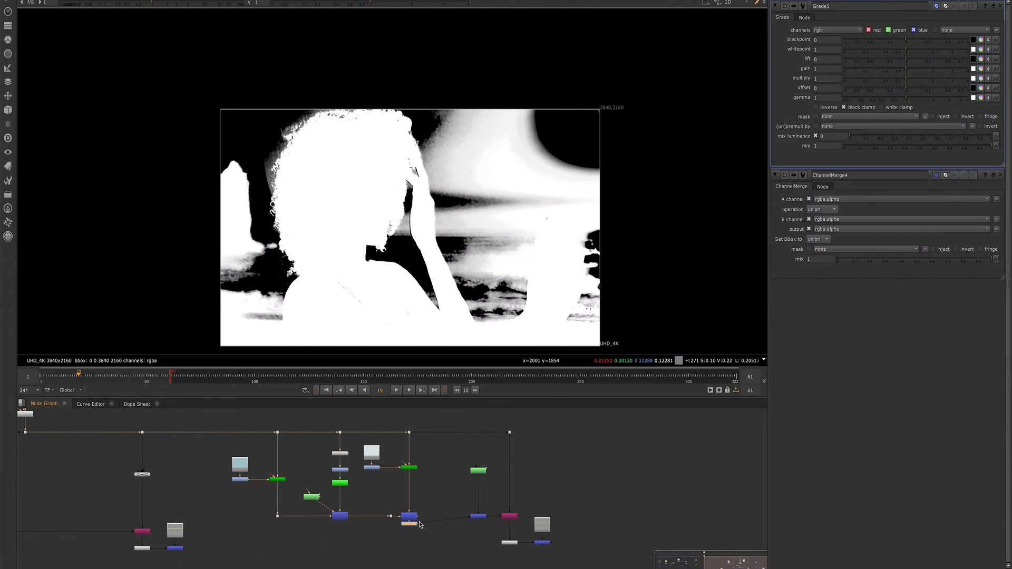
left_click_drag(412, 526, 443, 518)
left_click(840, 31)
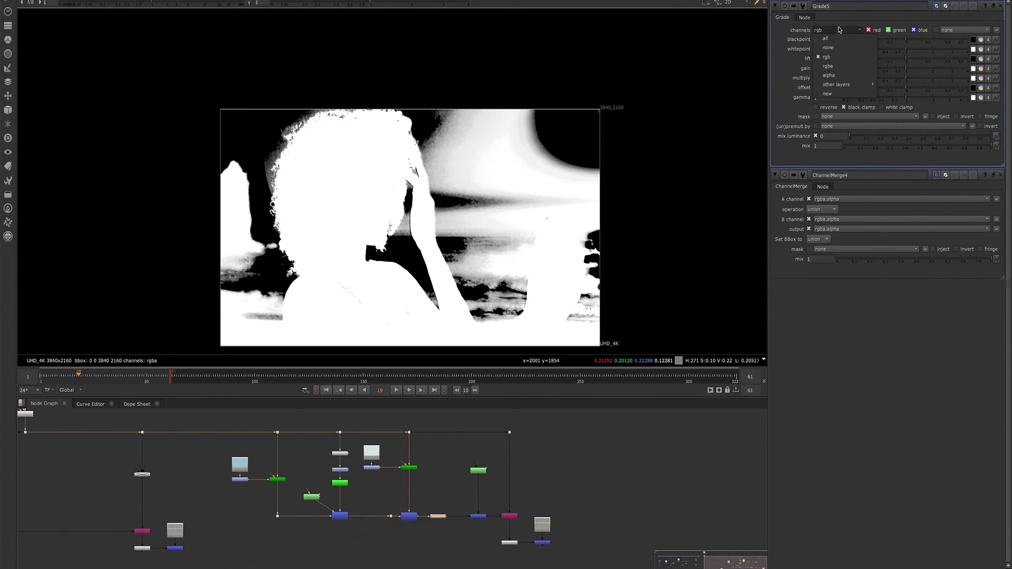
left_click(838, 70)
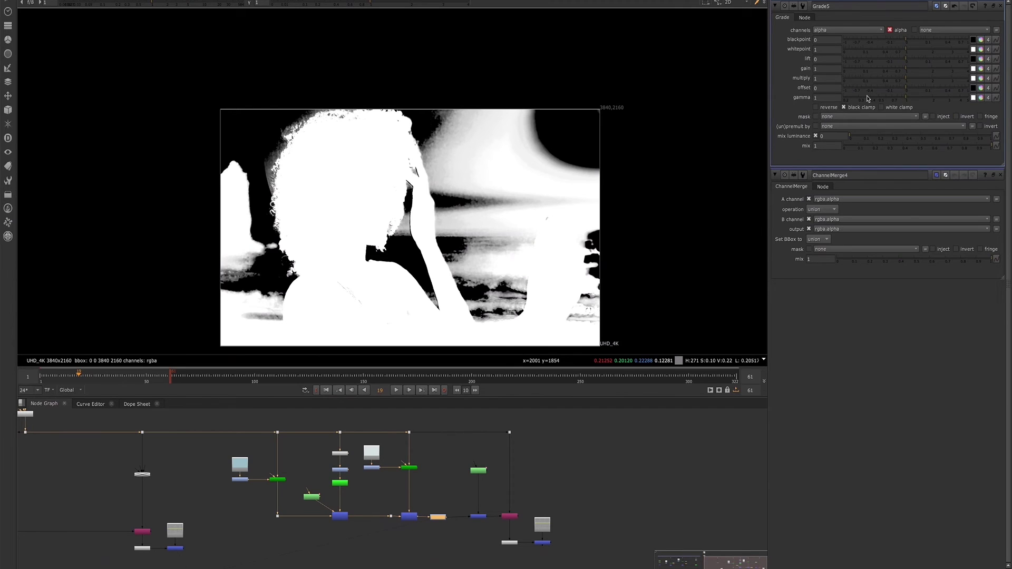
mouse_move(896, 101)
left_mouse_down()
mouse_move(871, 101)
mouse_move(883, 105)
left_mouse_up()
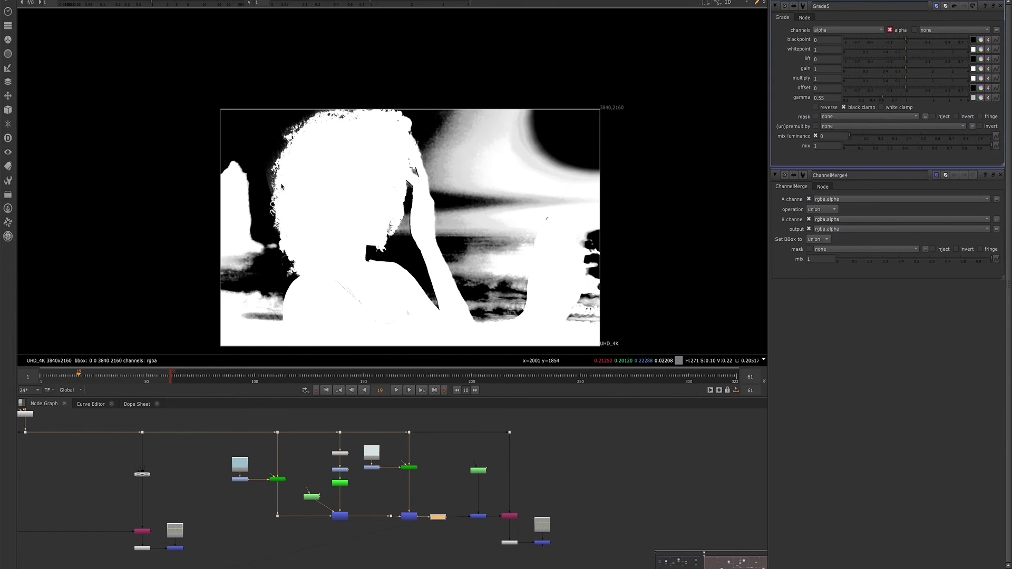
scroll(282, 181, "up", 2)
scroll(281, 181, "up", 1)
scroll(276, 170, "down", 2)
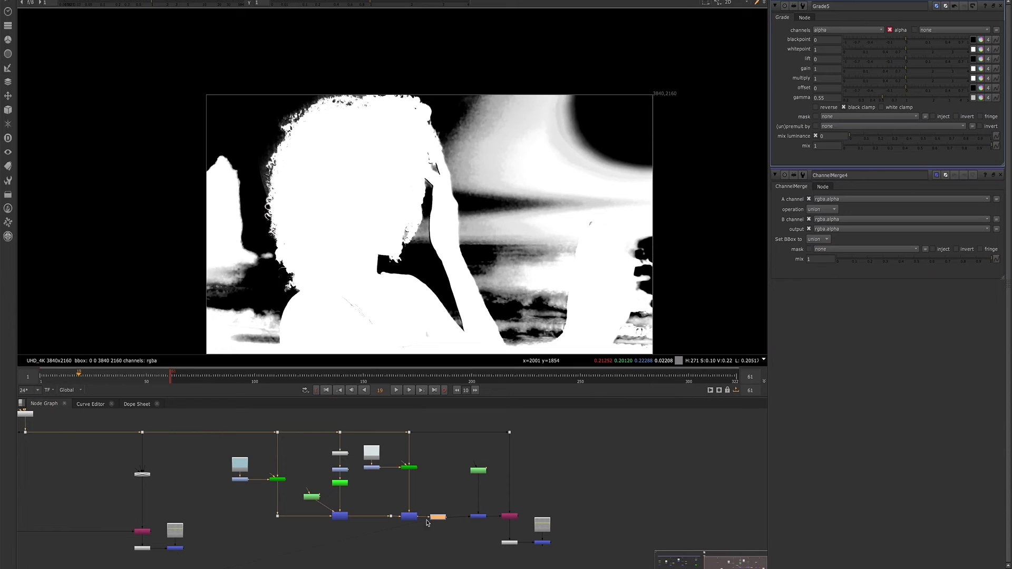
Toggle Grade5 off to compare the matte, then return to the colour view
left_click_drag(444, 522, 448, 520)
key("d")
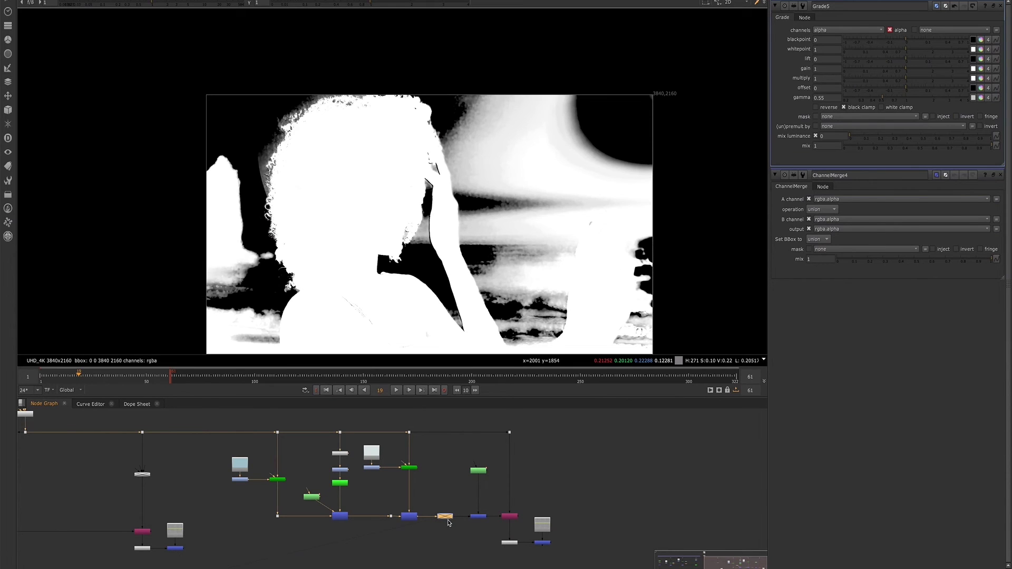
left_click(543, 544)
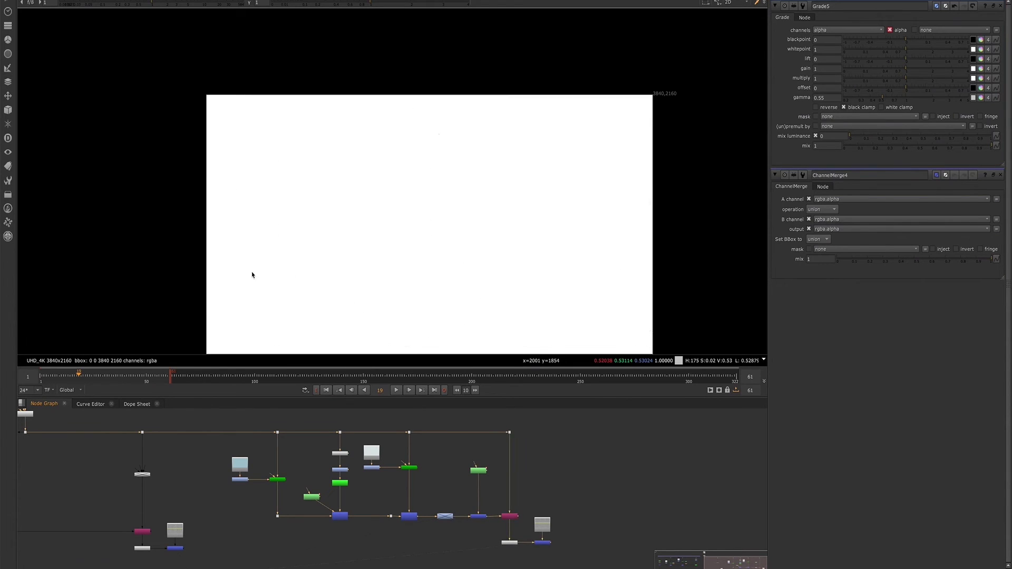
key("a")
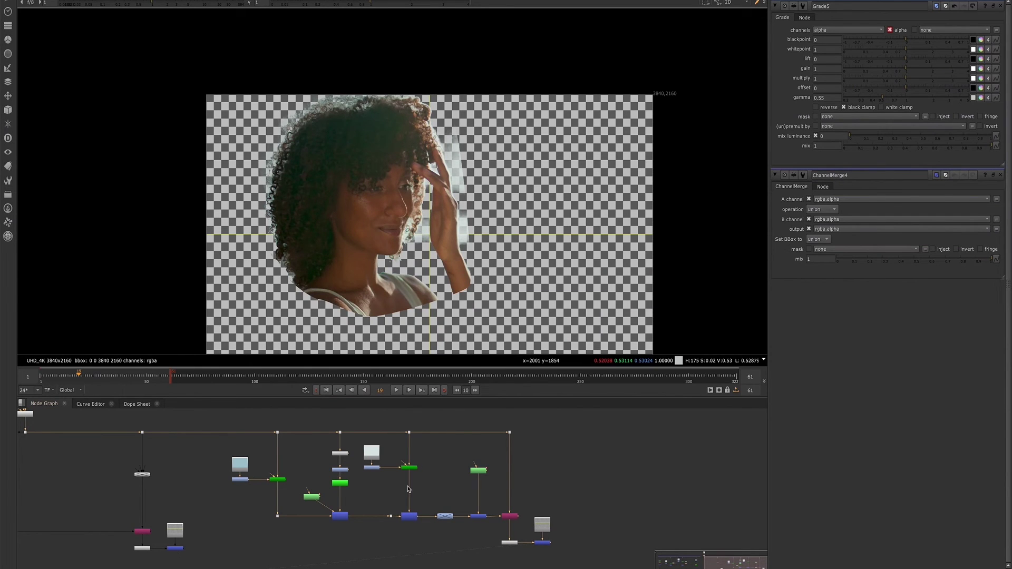
scroll(247, 490, "down", 2)
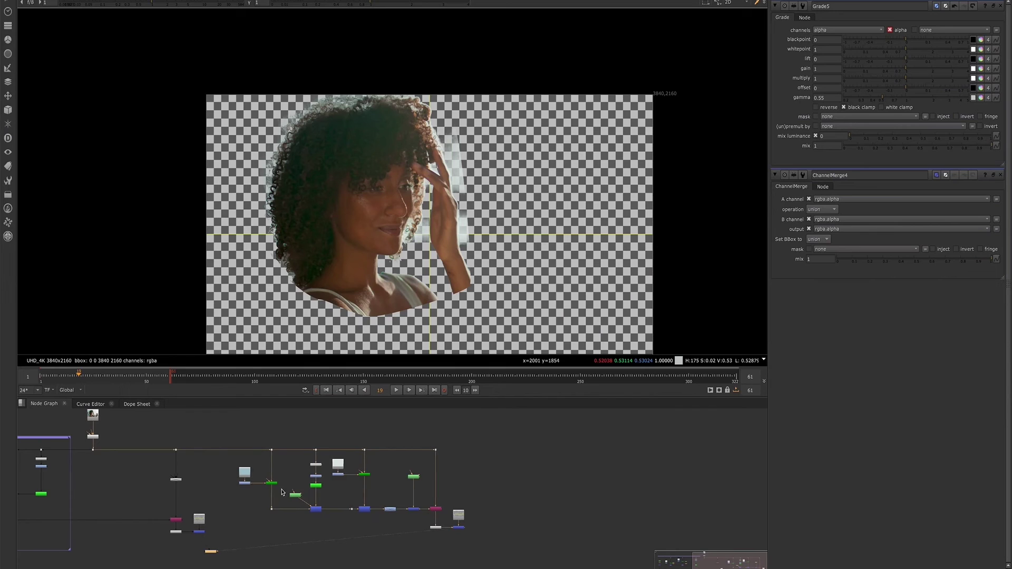
middle_click_drag(221, 437, 310, 435)
scroll(406, 463, "up", 2)
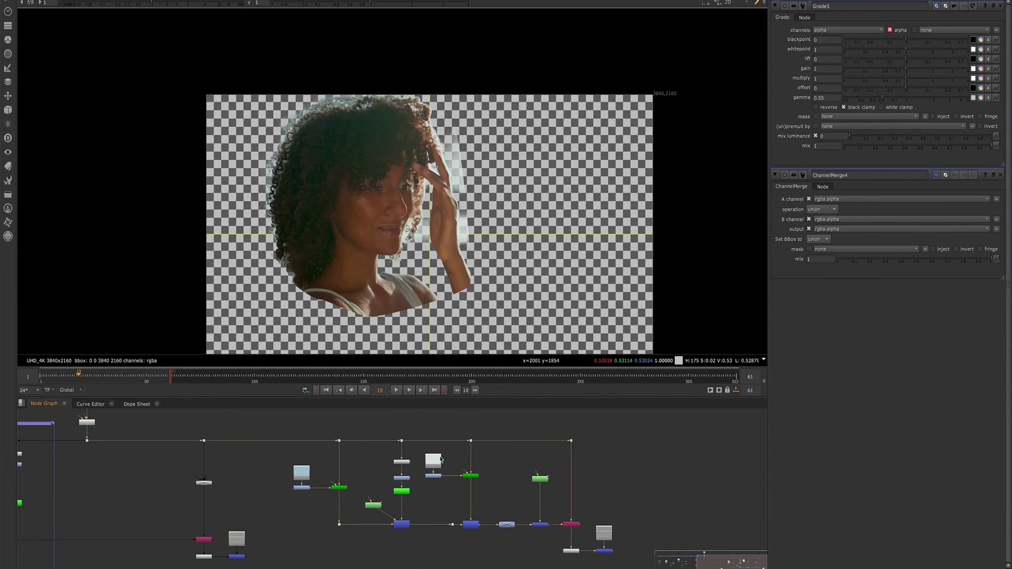
left_click_drag(385, 429, 423, 509)
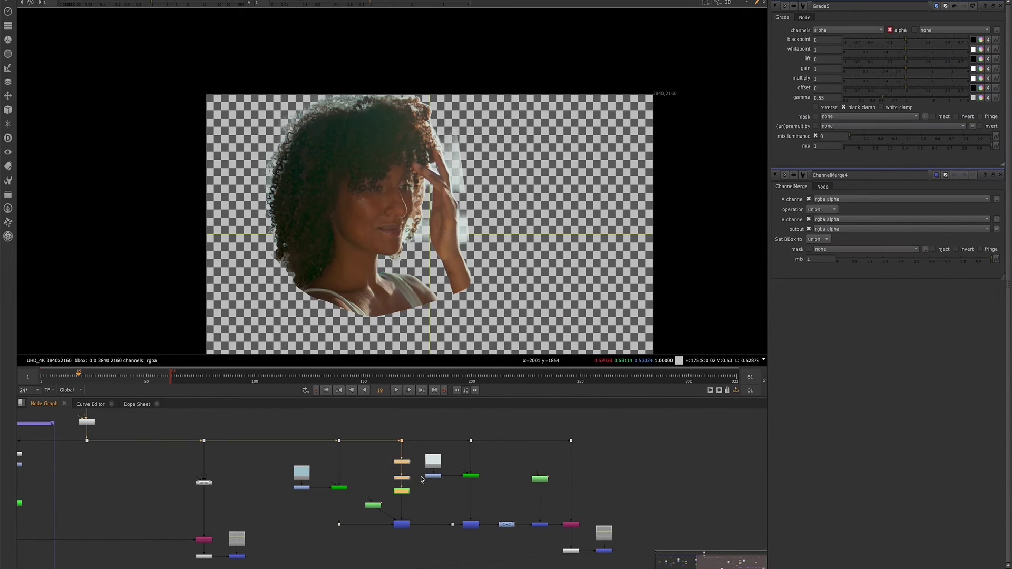
left_click_drag(415, 428, 493, 488)
scroll(312, 162, "down", 1)
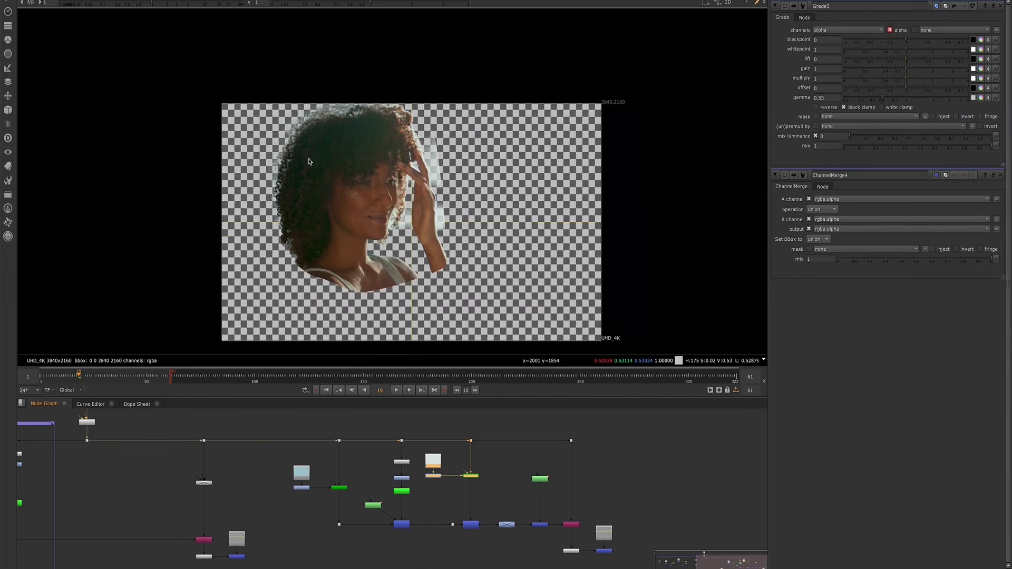
scroll(312, 168, "down", 2)
scroll(202, 498, "down", 2)
scroll(202, 498, "up", 1)
scroll(237, 498, "up", 1)
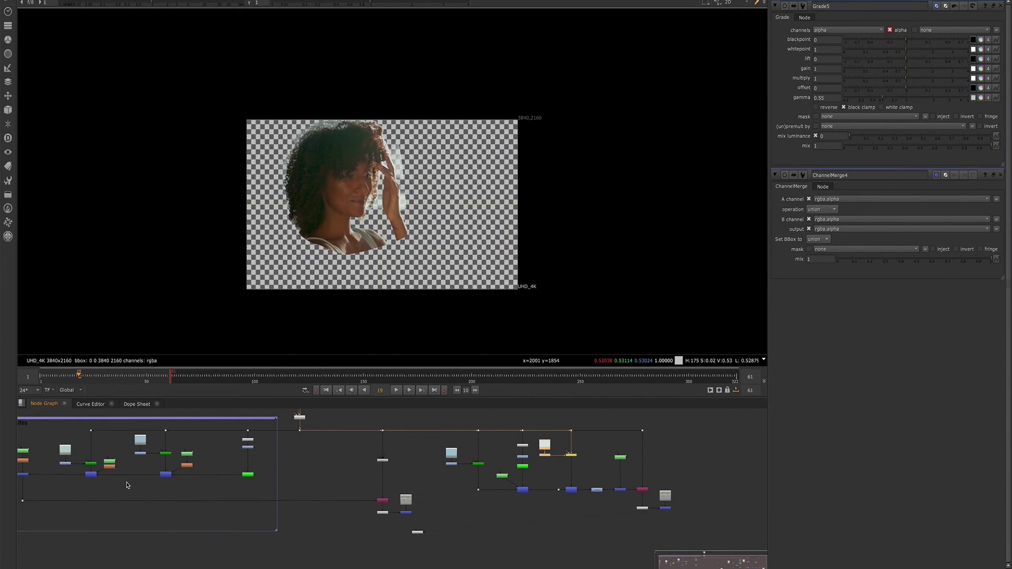
scroll(316, 499, "up", 2)
scroll(391, 500, "up", 1)
scroll(392, 500, "up", 1)
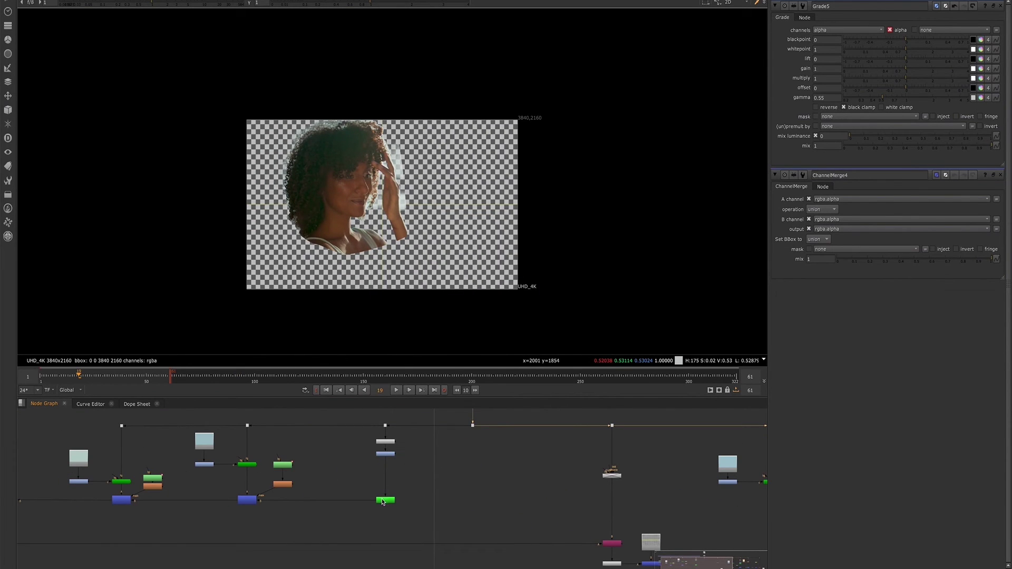
scroll(320, 502, "down", 2)
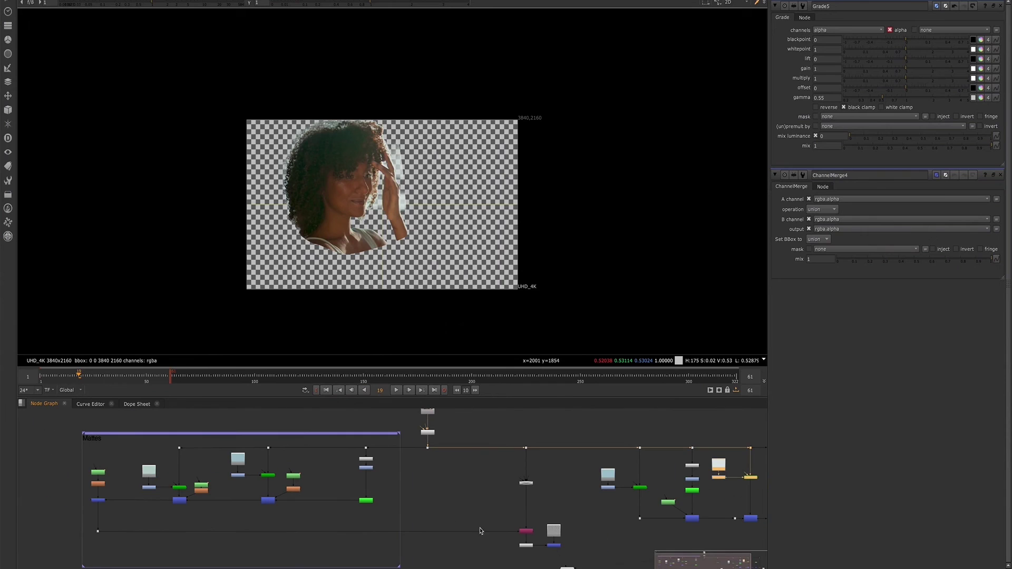
View the node, test green and blue nodes as the pink merge's input, then restore the dot
left_click(558, 547)
key("1")
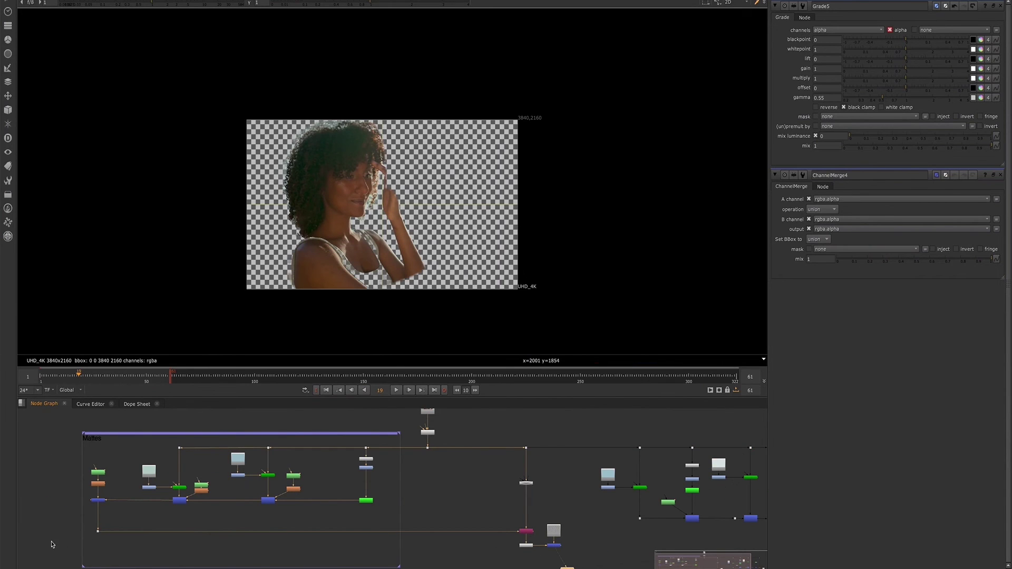
left_click_drag(100, 532, 360, 501)
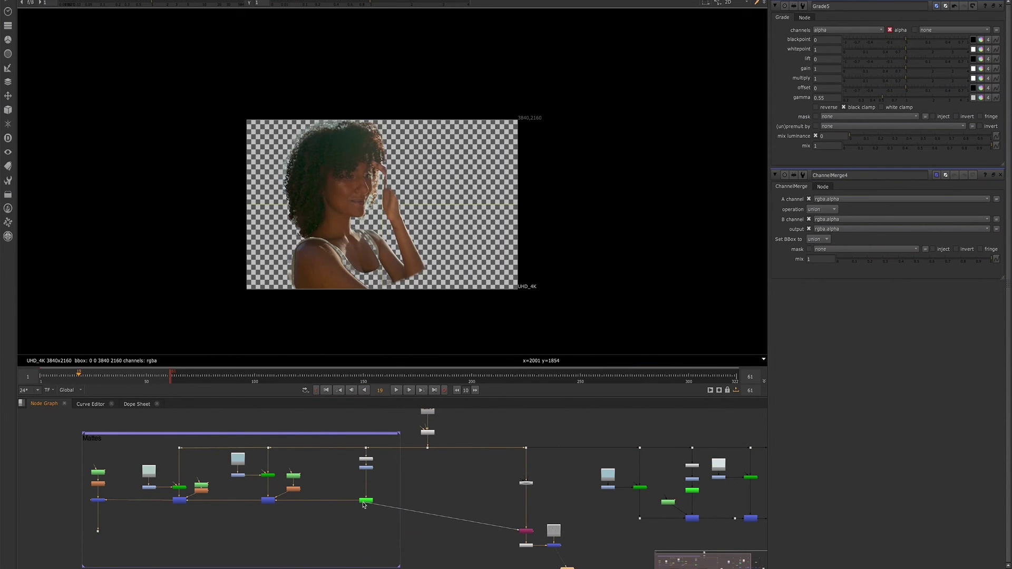
scroll(360, 150, "up", 2)
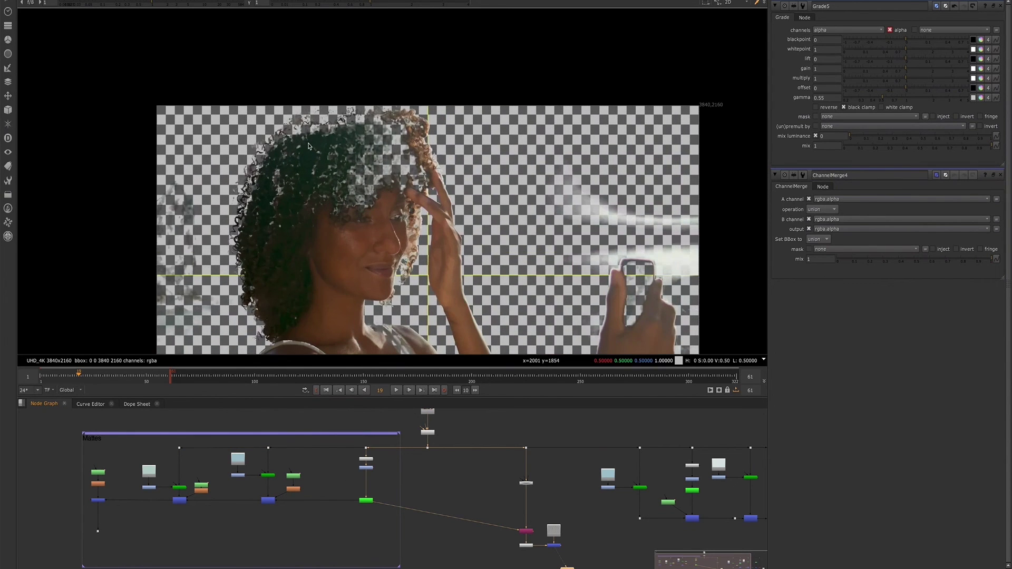
scroll(360, 151, "up", 1)
scroll(360, 150, "up", 2)
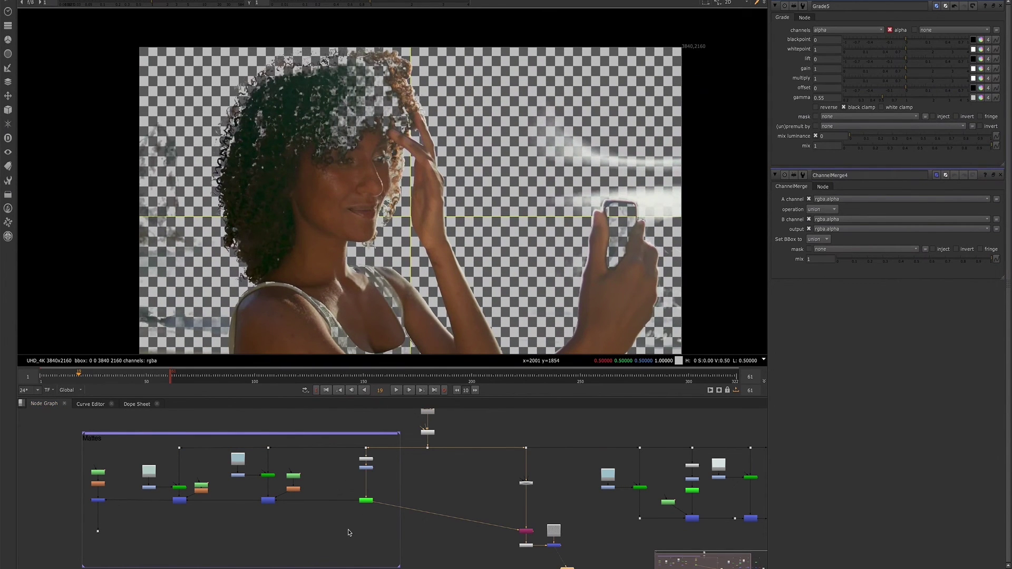
left_click_drag(370, 502, 270, 506)
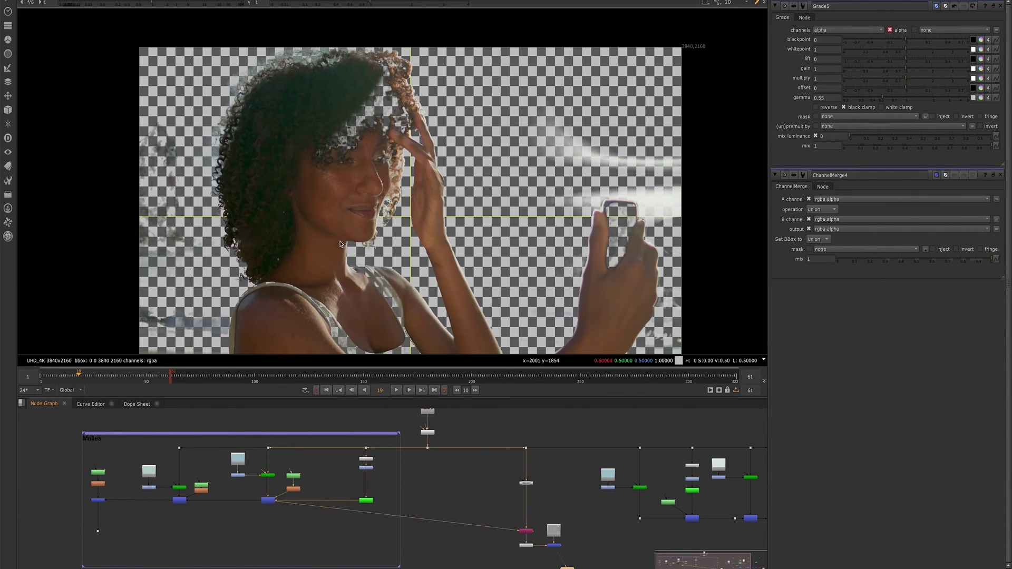
left_click_drag(281, 505, 179, 504)
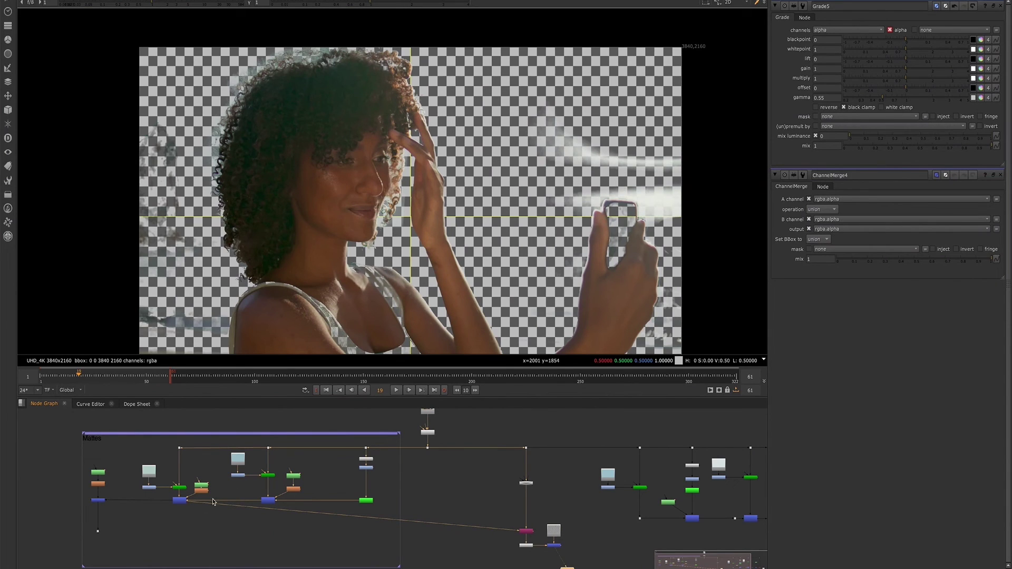
left_click_drag(196, 506, 98, 535)
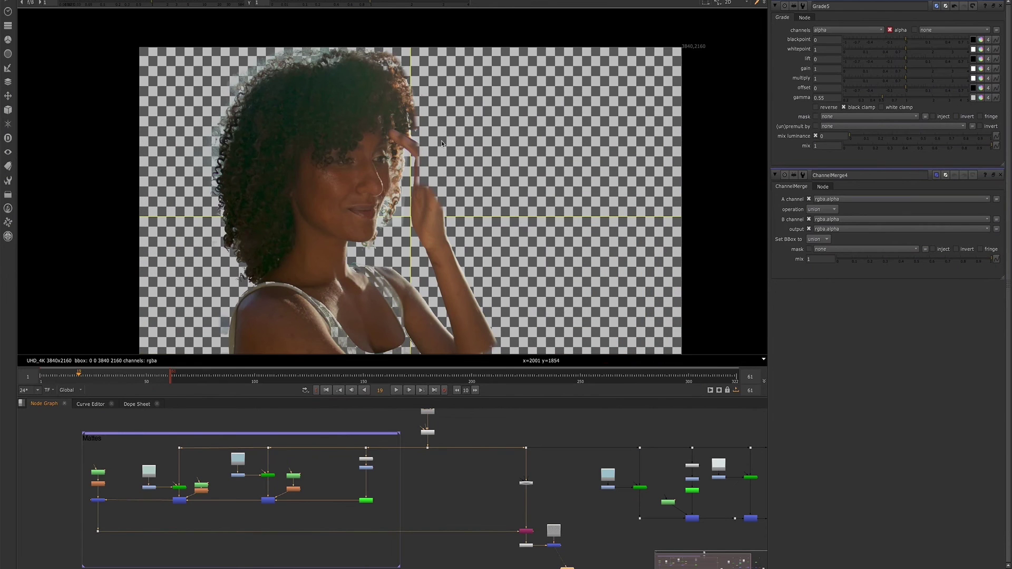
scroll(331, 152, "down", 2)
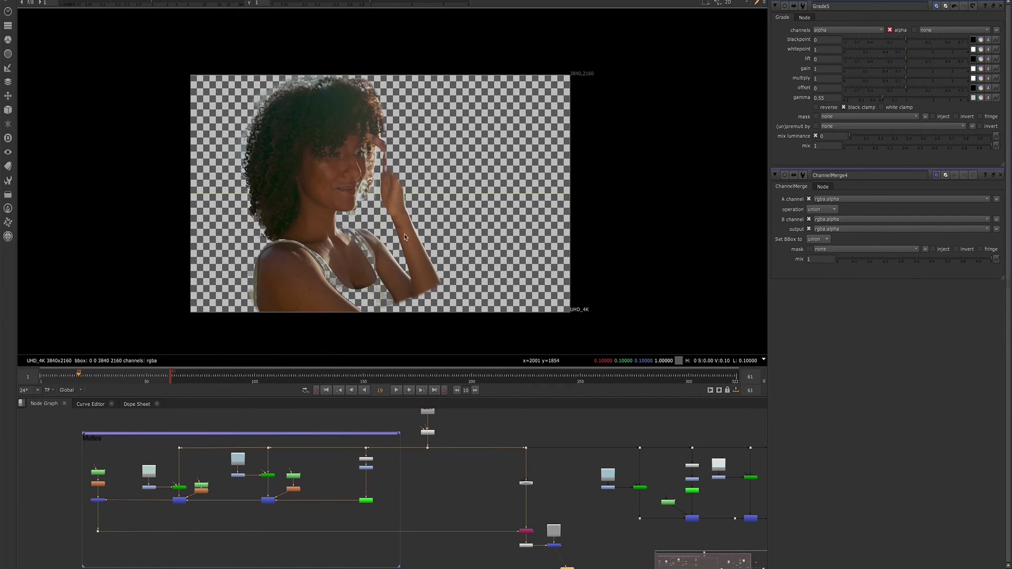
scroll(338, 170, "up", 1)
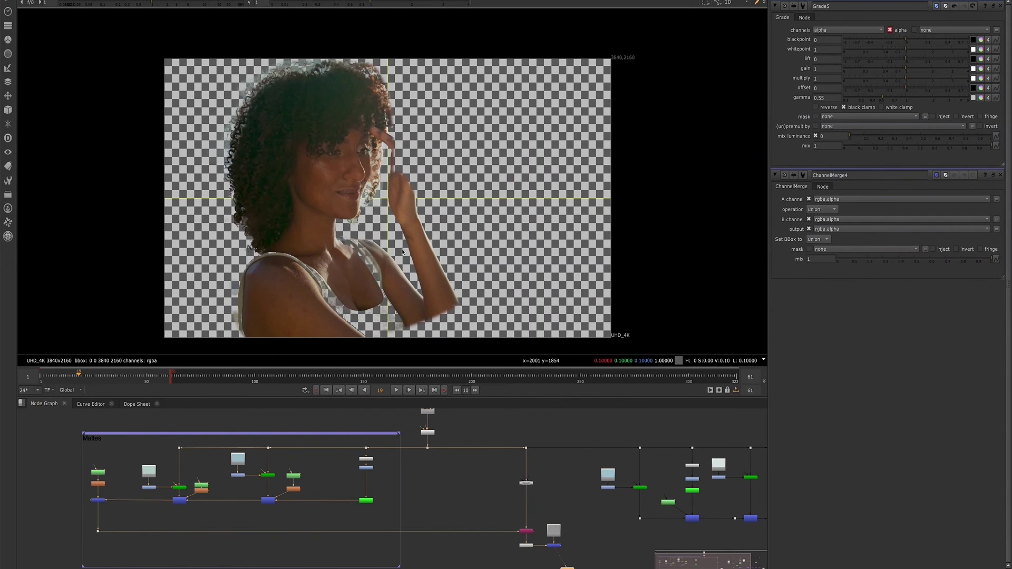
scroll(308, 230, "down", 1)
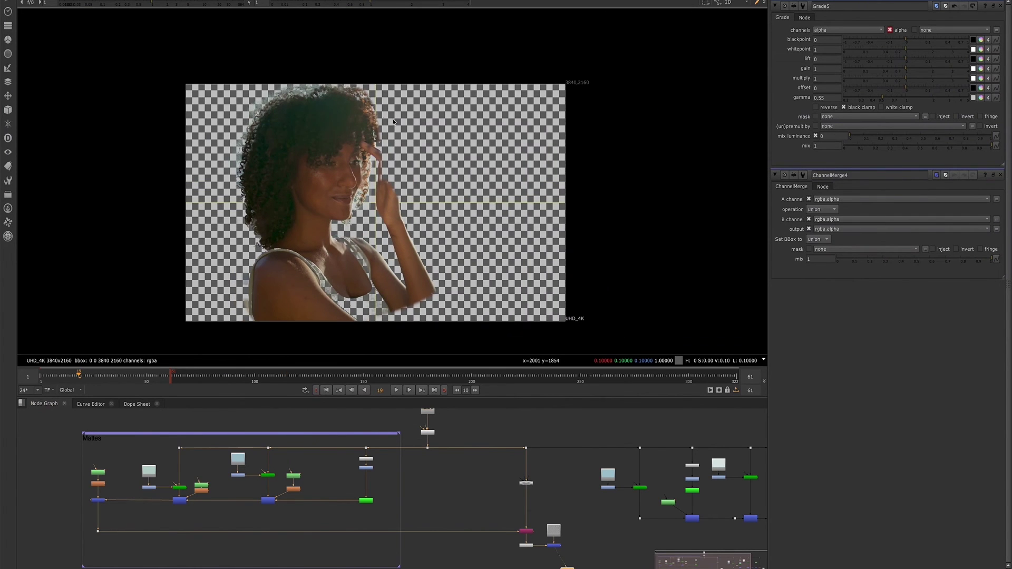
middle_click_drag(478, 507, 401, 490)
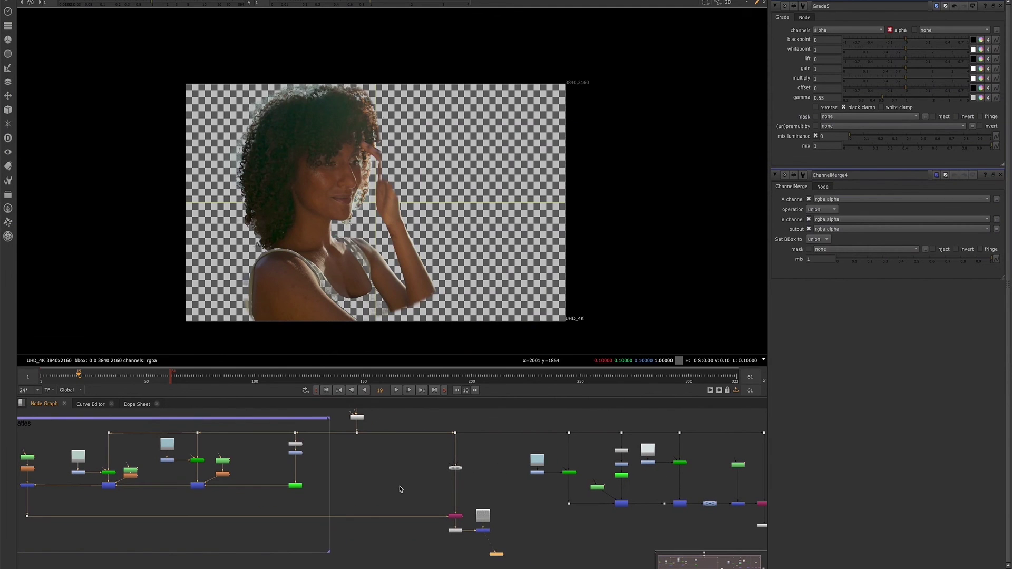
scroll(288, 92, "up", 4)
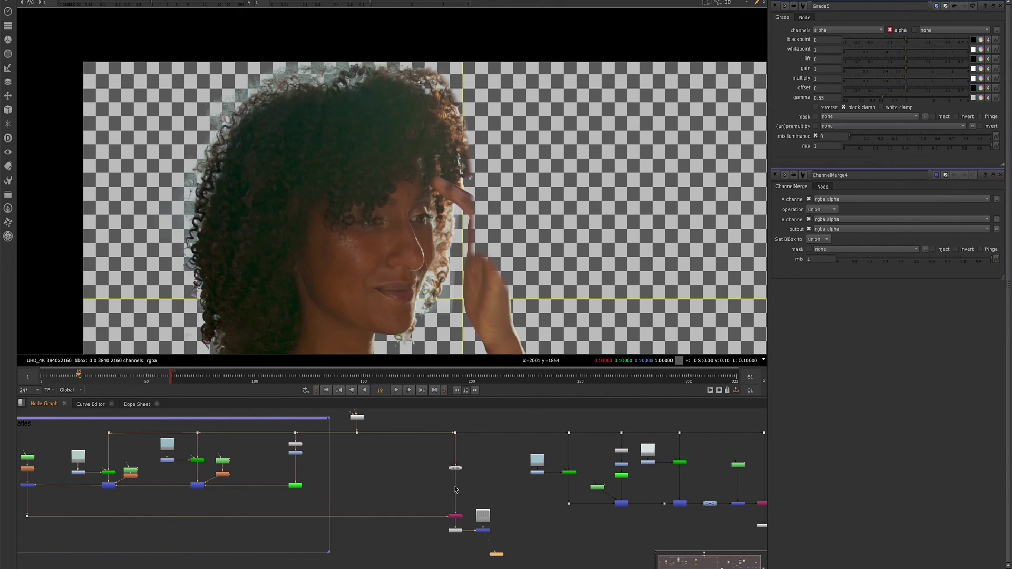
left_click(454, 469)
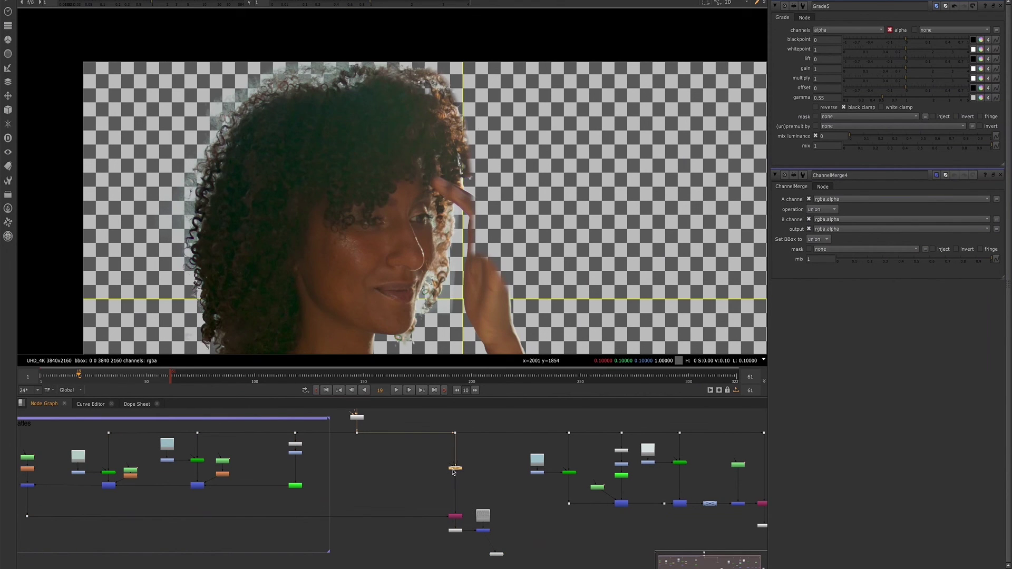
scroll(330, 187, "down", 2)
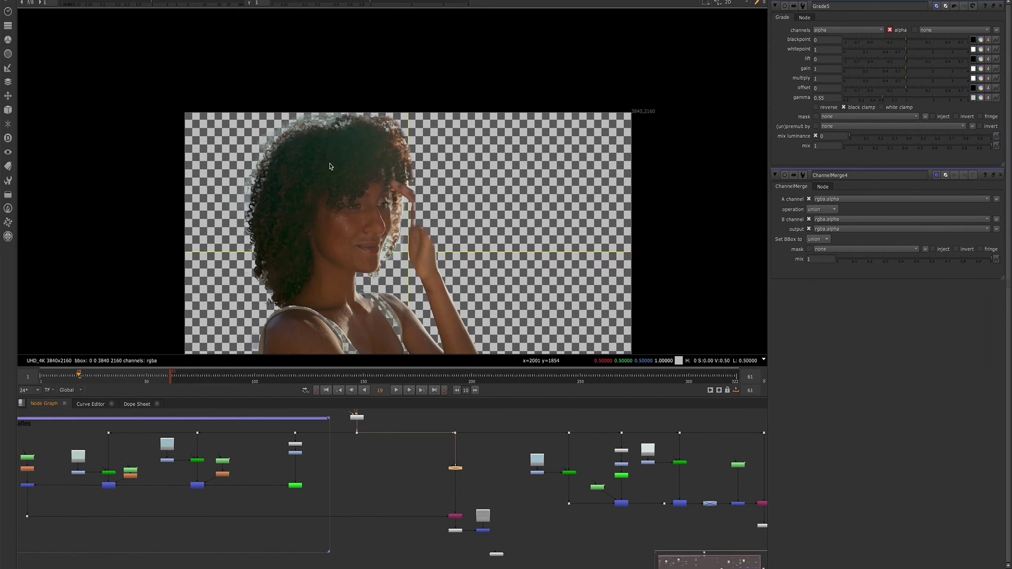
scroll(339, 126, "up", 5)
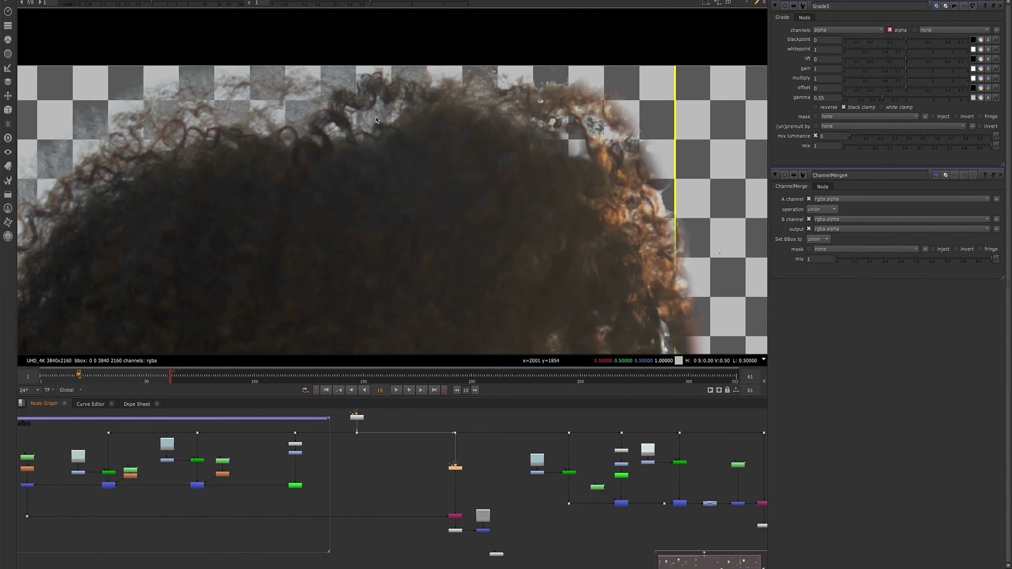
scroll(377, 118, "down", 3)
scroll(432, 122, "down", 3)
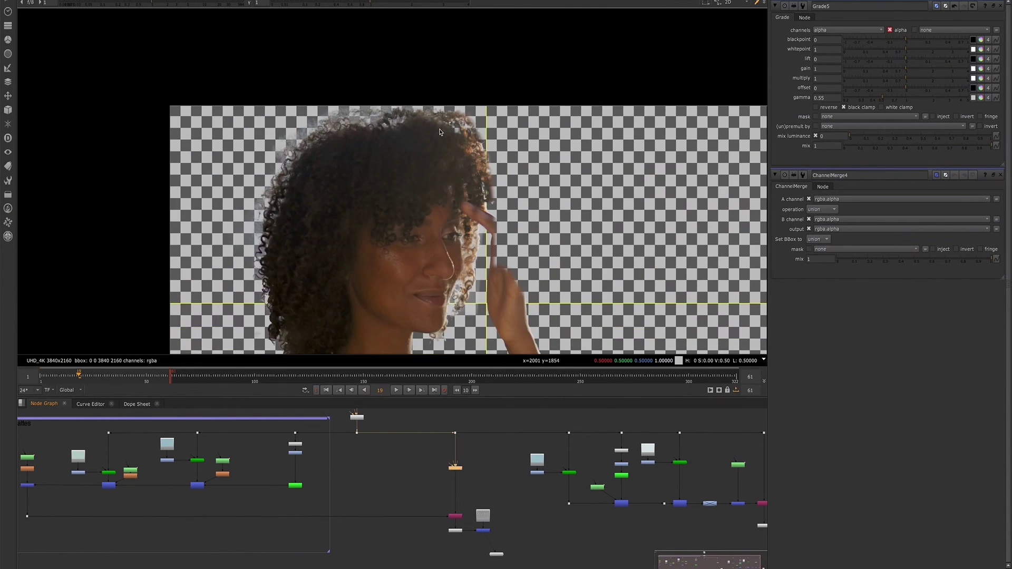
scroll(264, 204, "up", 3)
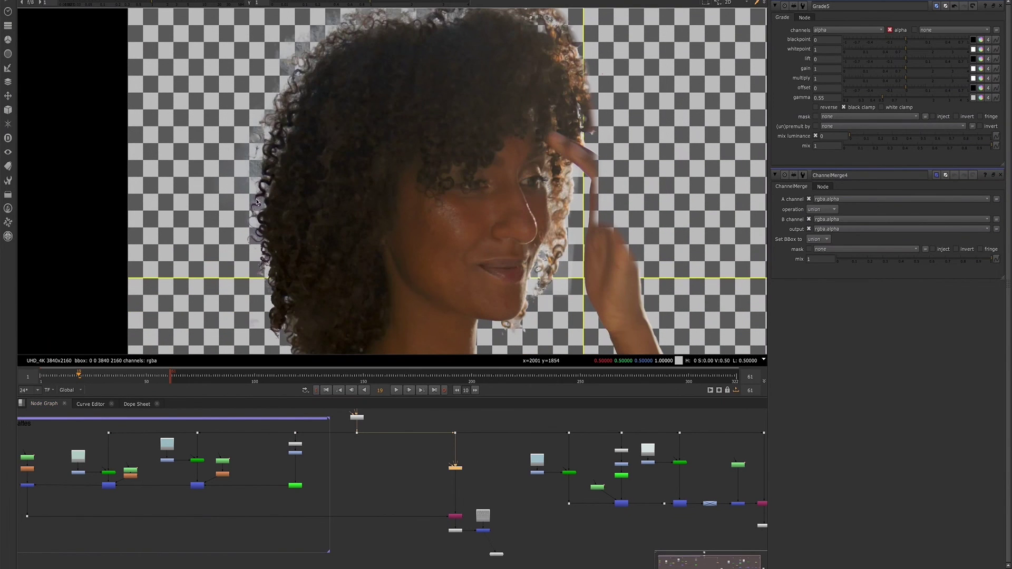
scroll(264, 206, "down", 2)
scroll(290, 226, "down", 2)
middle_click_drag(290, 226, 288, 168)
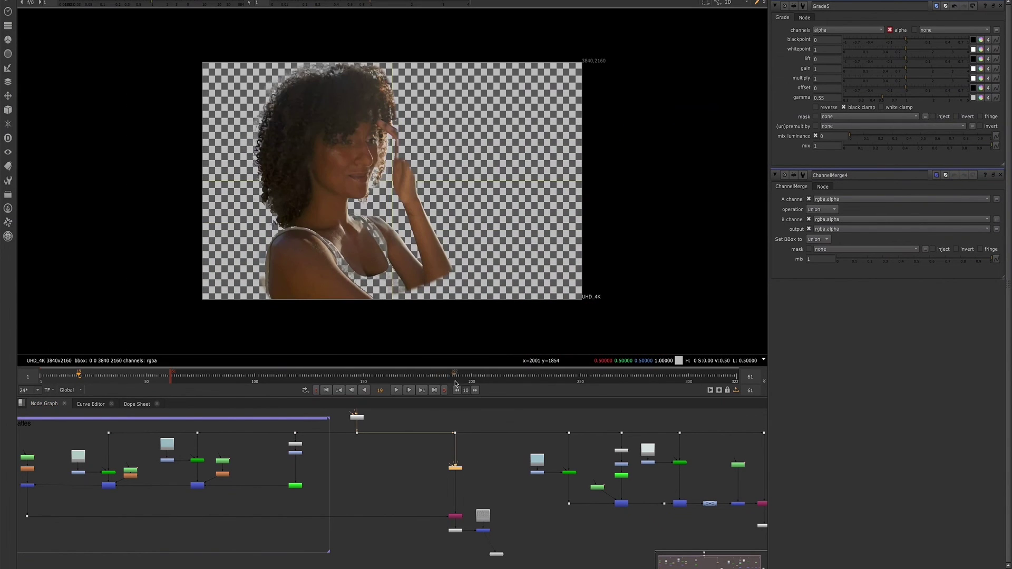
scroll(278, 151, "up", 2)
scroll(278, 151, "down", 1)
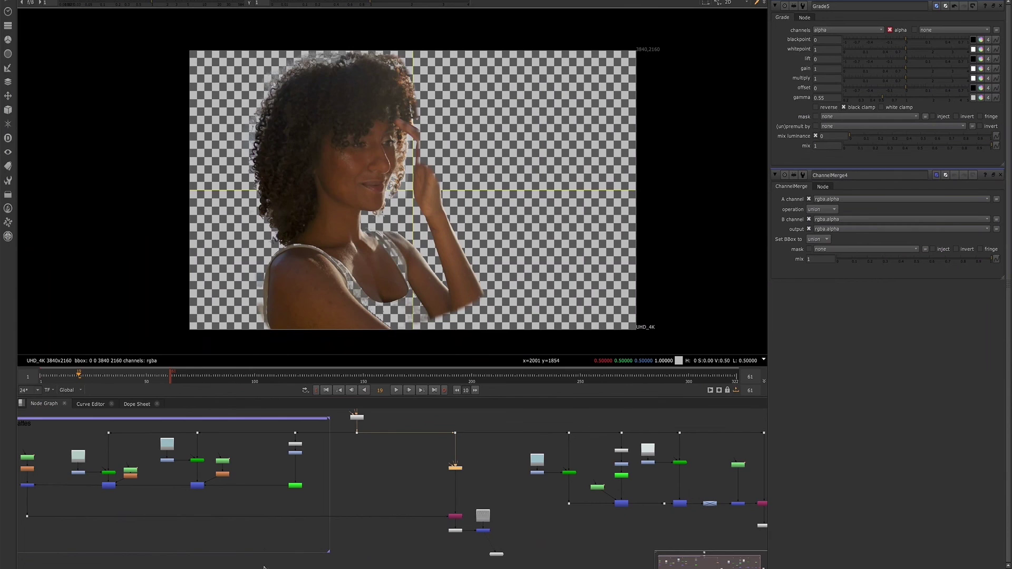
key("f")
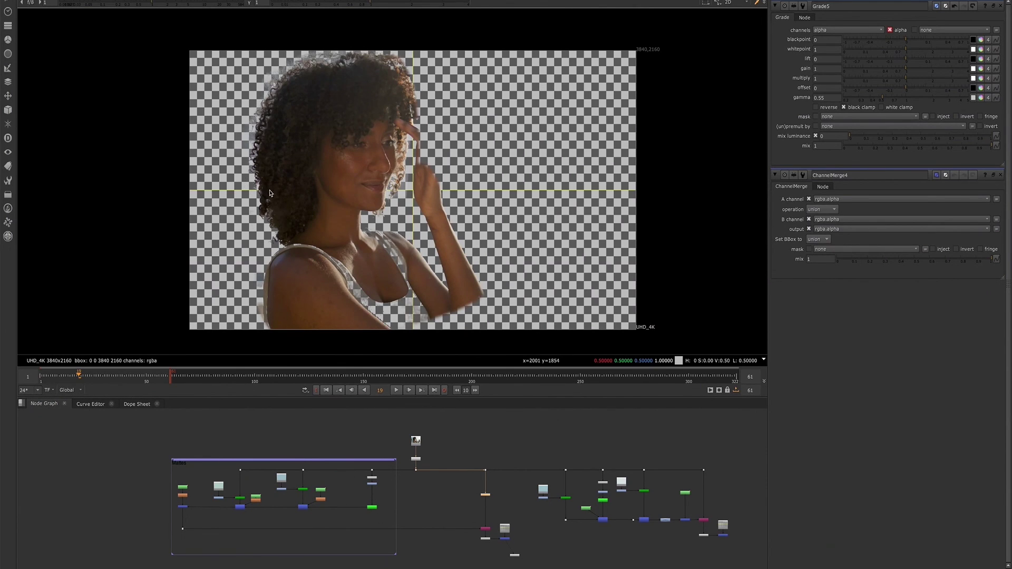
scroll(269, 193, "up", 1)
scroll(275, 225, "up", 1)
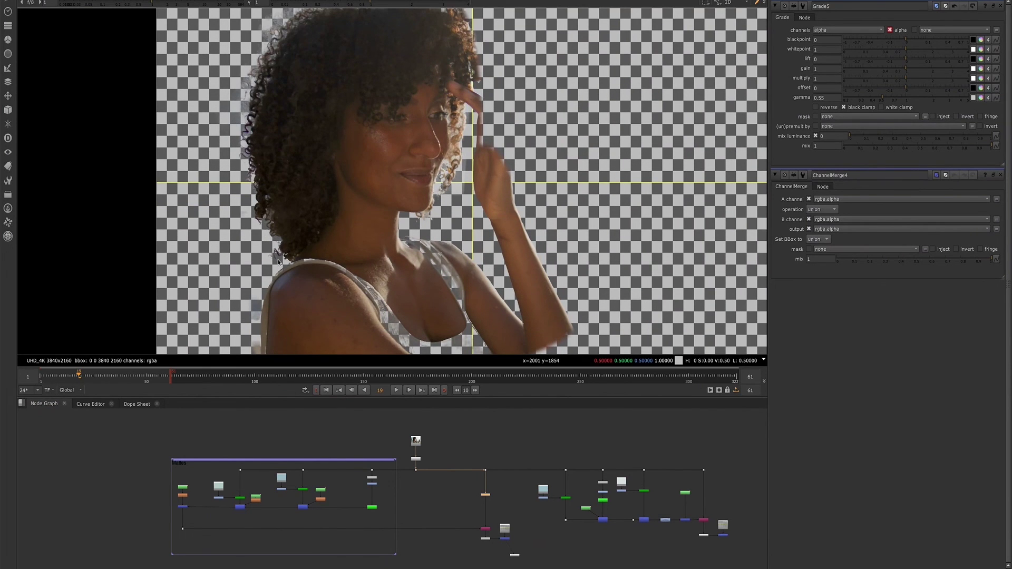
scroll(278, 259, "down", 1)
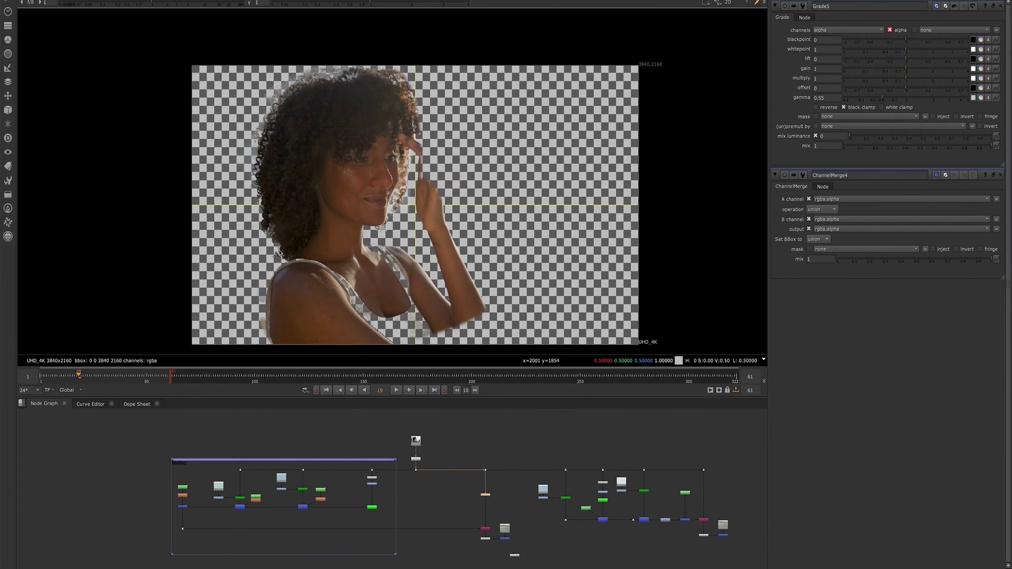
middle_click_drag(303, 269, 269, 206)
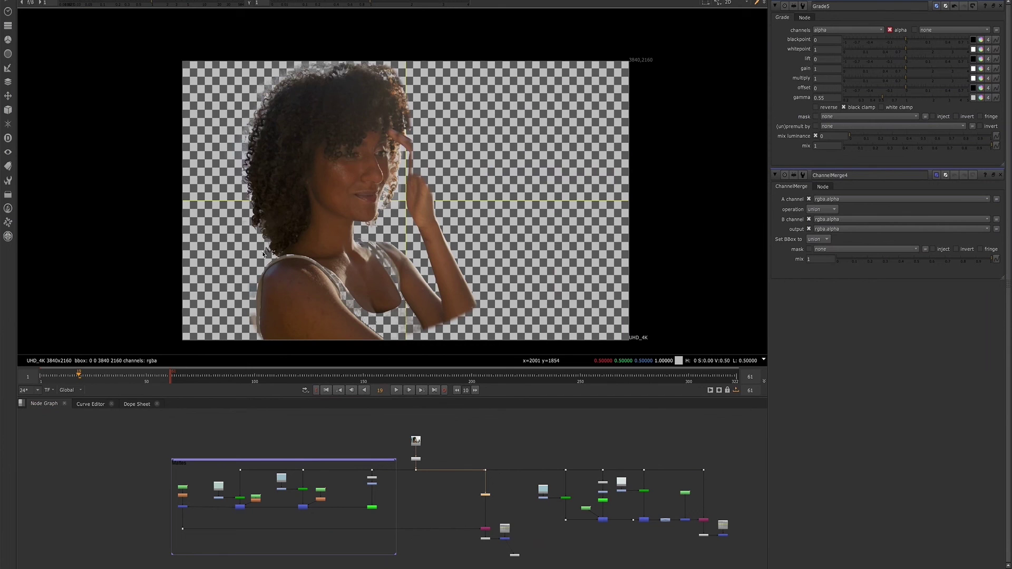
scroll(282, 91, "up", 2)
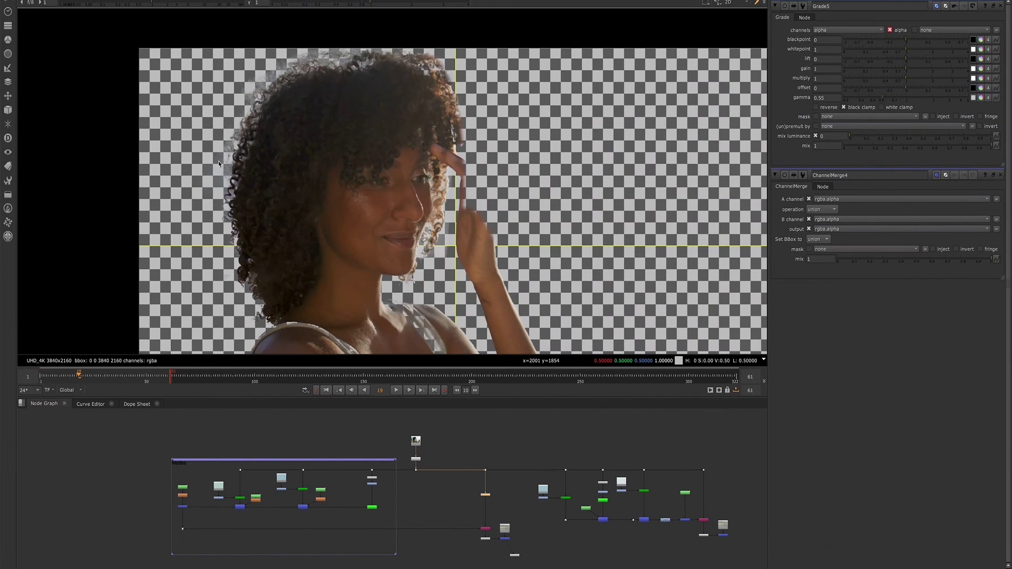
scroll(218, 160, "down", 1)
scroll(230, 174, "down", 2)
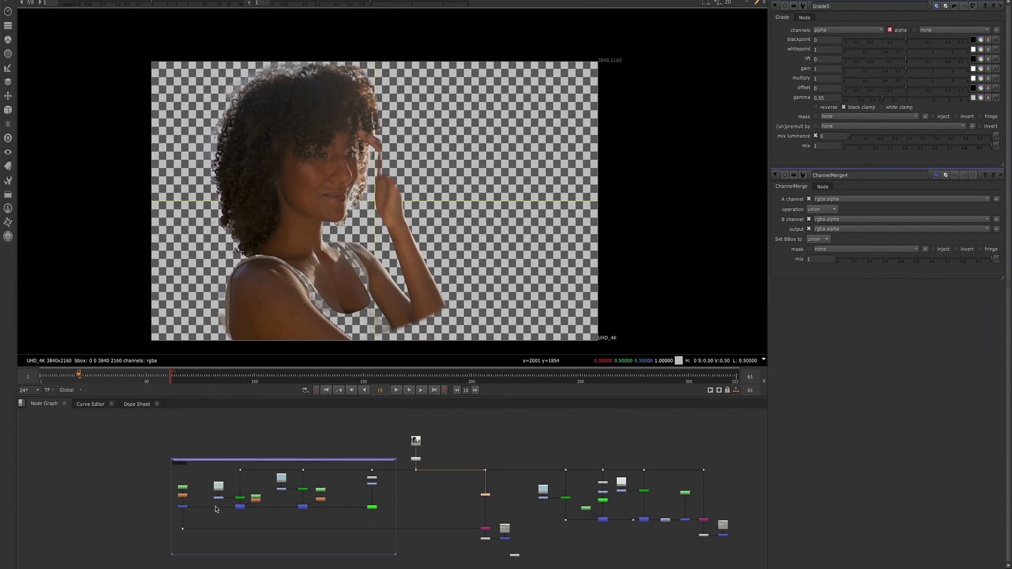
Close the Roto3 and other property panels, then play the keyed shot
double_click(256, 491)
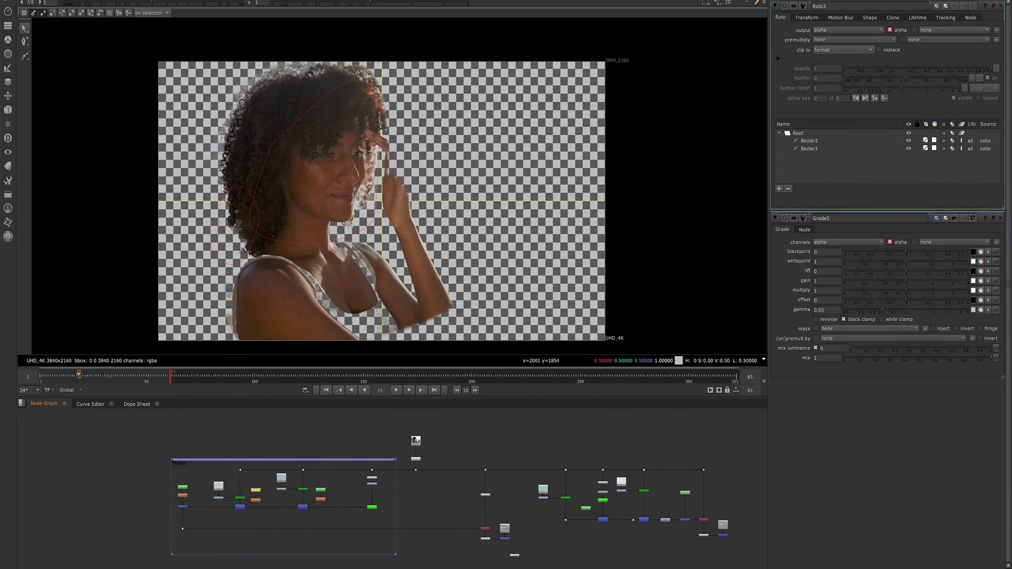
key("ctrl+shift+a")
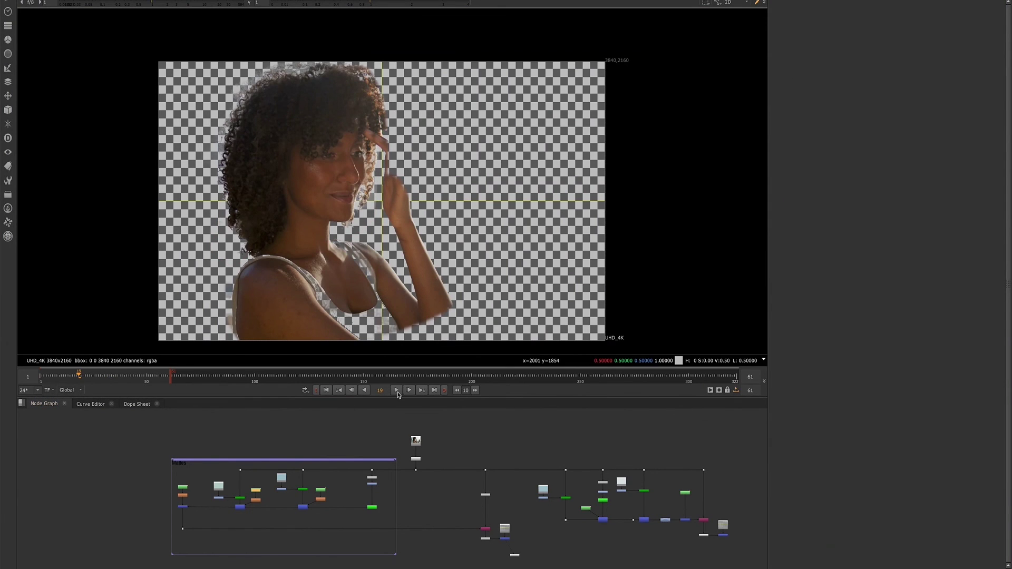
left_click(397, 390)
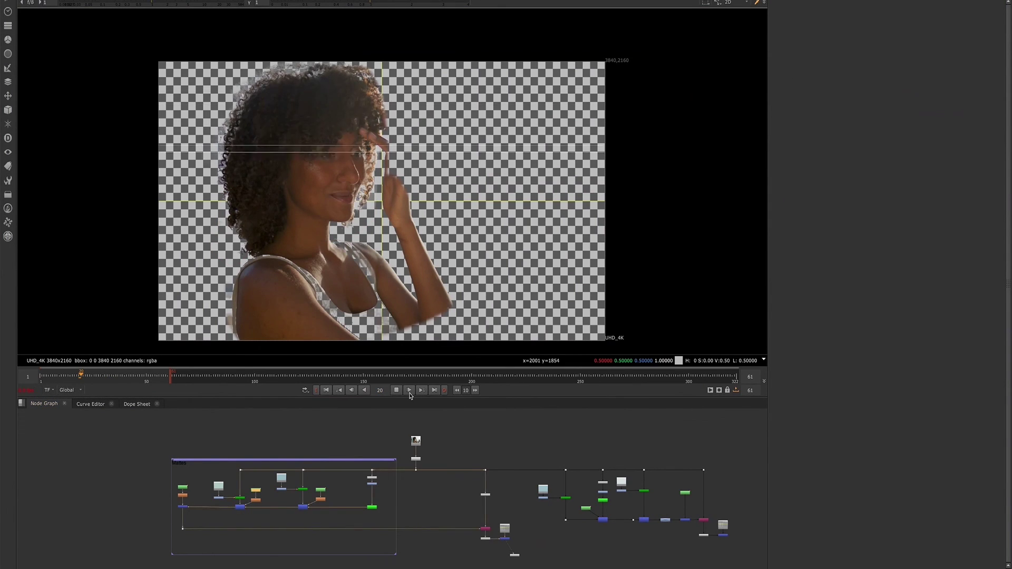